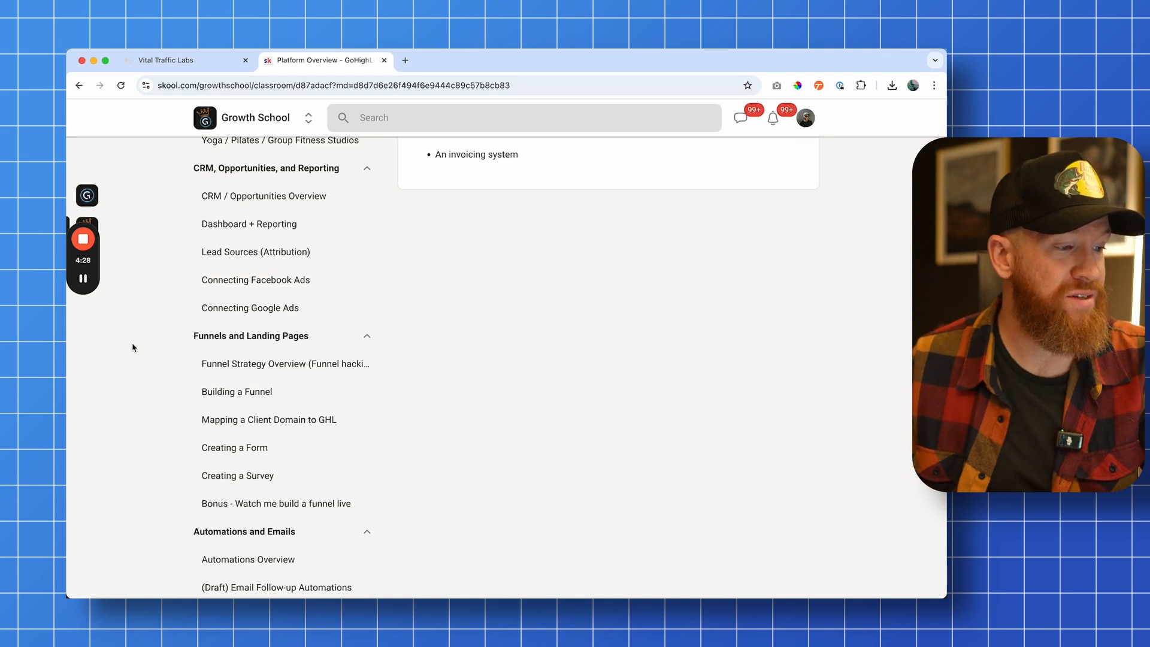
{"action": "scroll", "coordinate": [133, 347], "scroll_direction": "down", "scroll_amount": 3}
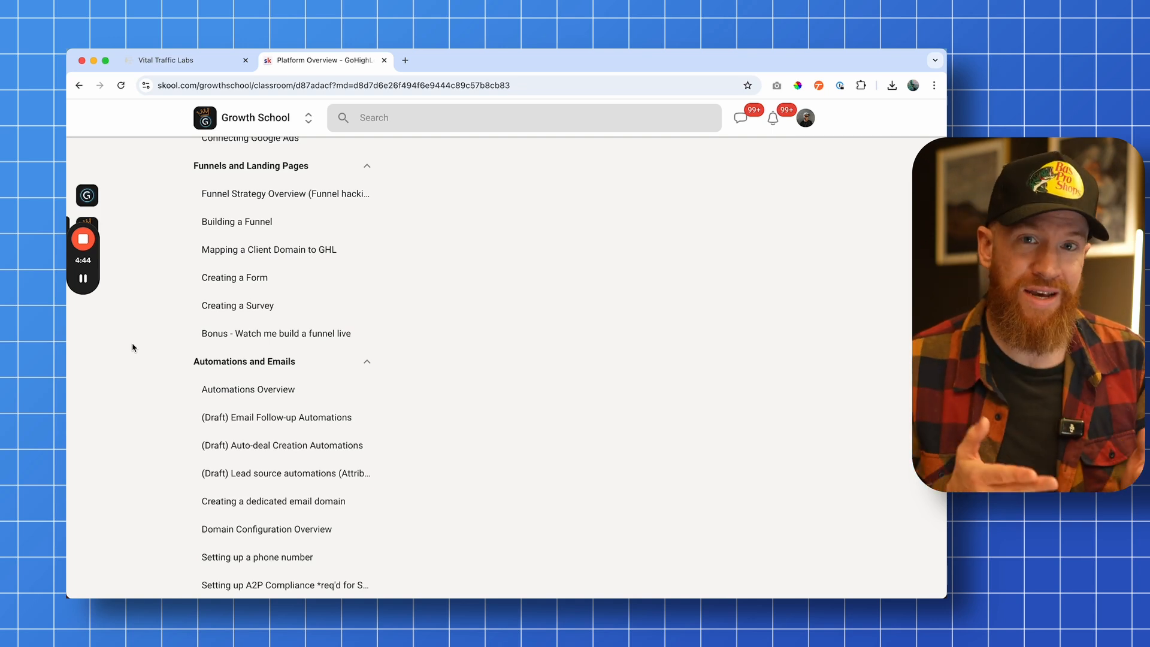
{"action": "scroll", "coordinate": [134, 348], "scroll_direction": "down", "scroll_amount": 2}
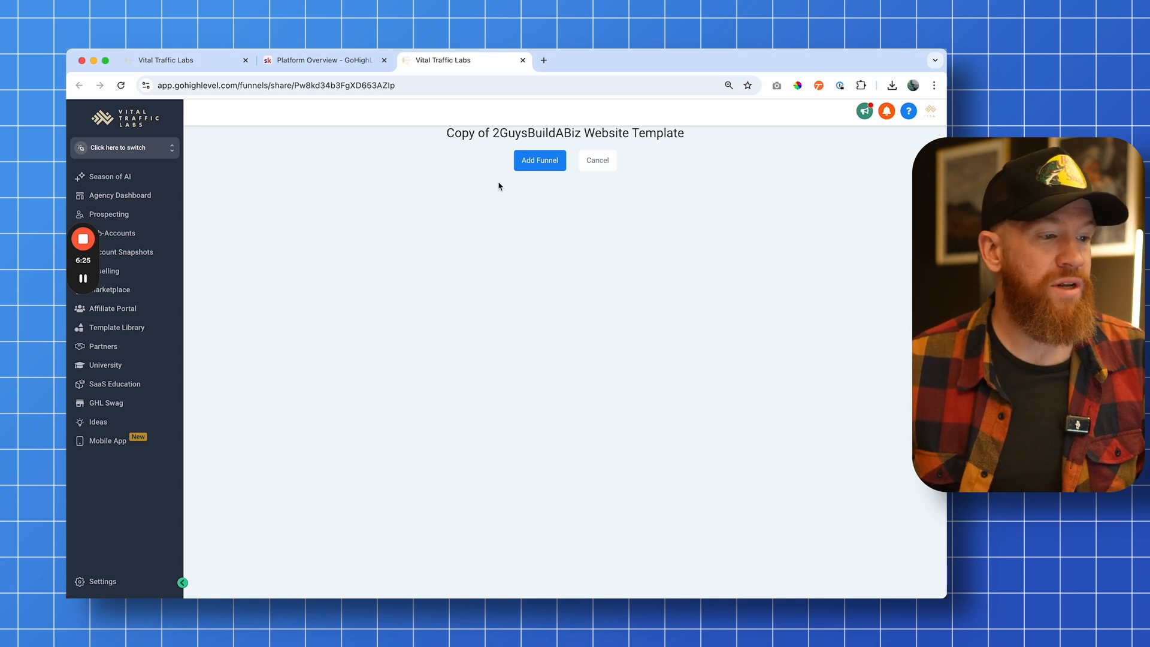
Clone the 2GuysBuildABiz Website Template funnel into the Achieve Internet location
{"action": "left_click_drag", "start_coordinate": [454, 139], "coordinate": [709, 129]}
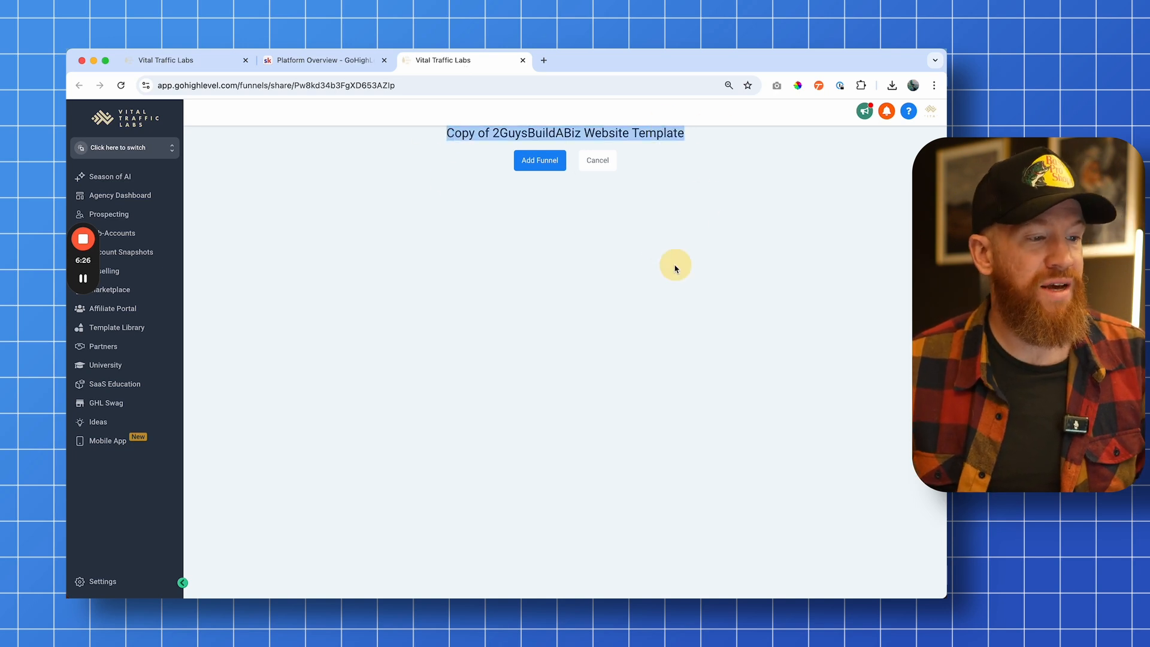
{"action": "left_click", "coordinate": [537, 161]}
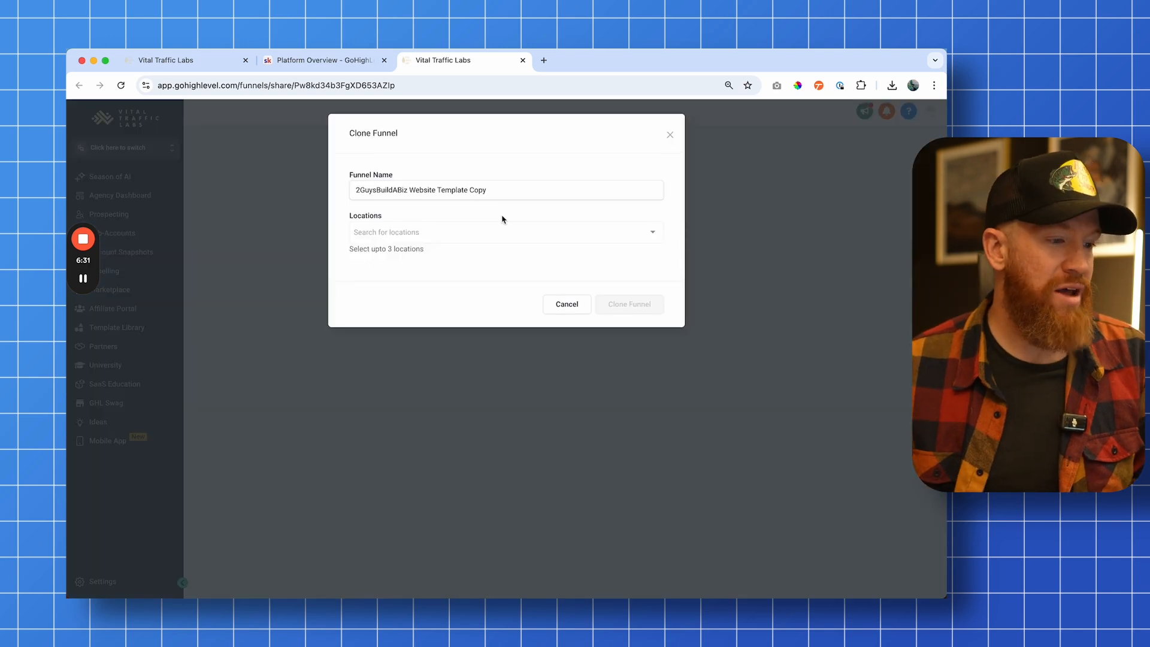
{"action": "left_click", "coordinate": [449, 230]}
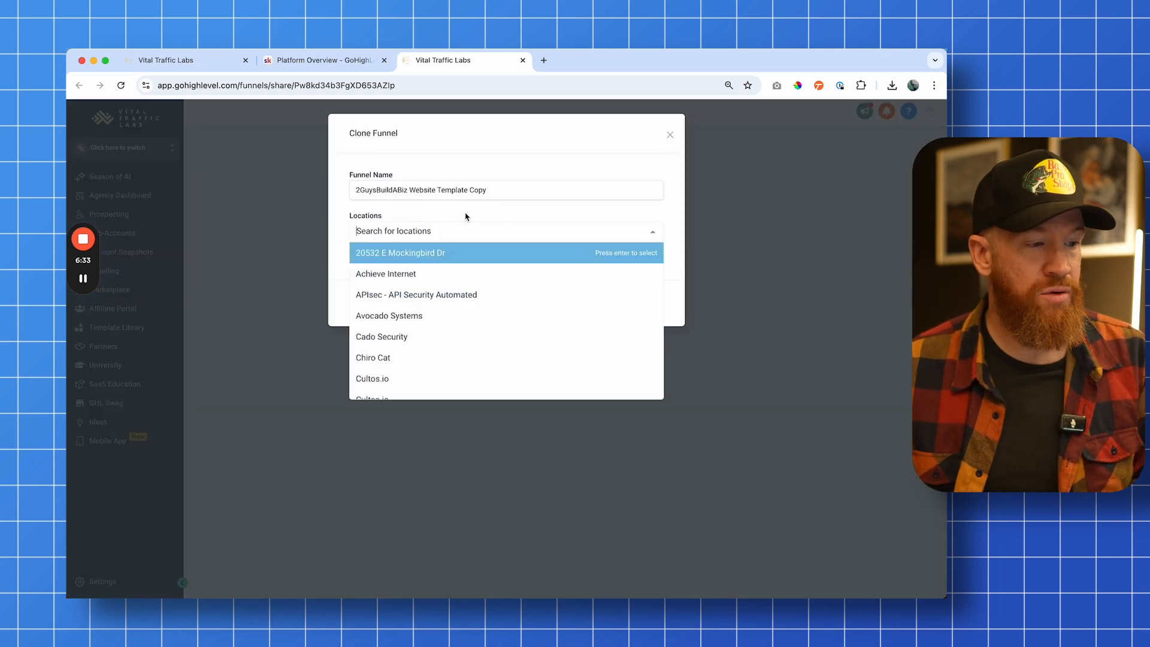
{"action": "left_click", "coordinate": [467, 216]}
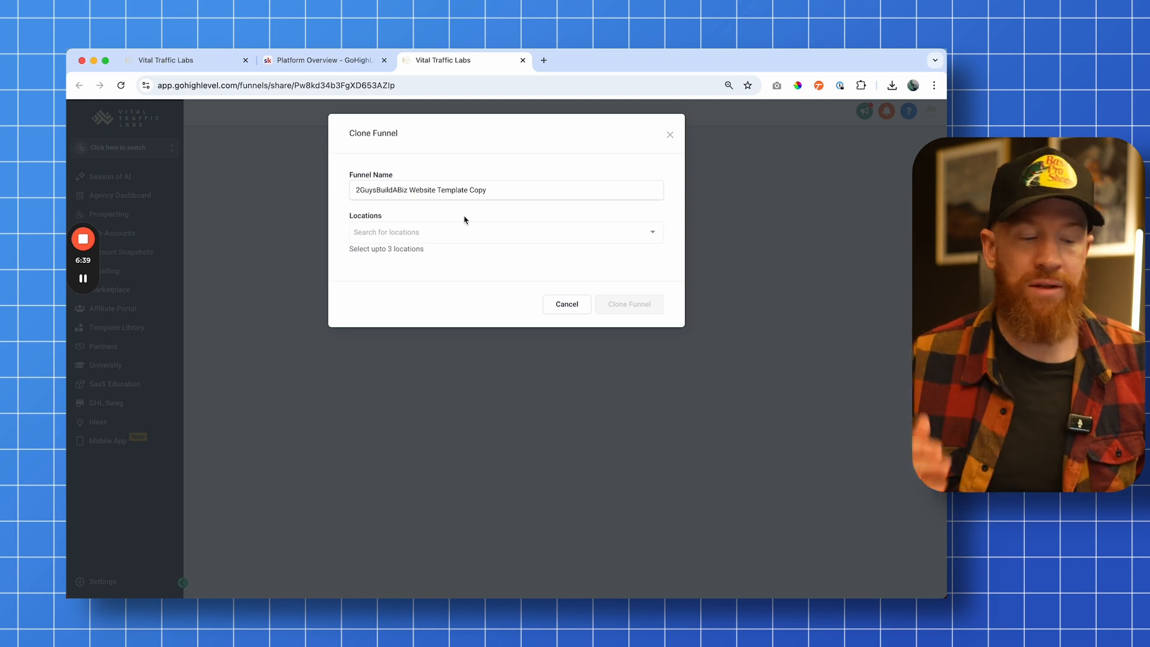
{"action": "left_click", "coordinate": [423, 232]}
{"action": "left_click", "coordinate": [403, 271]}
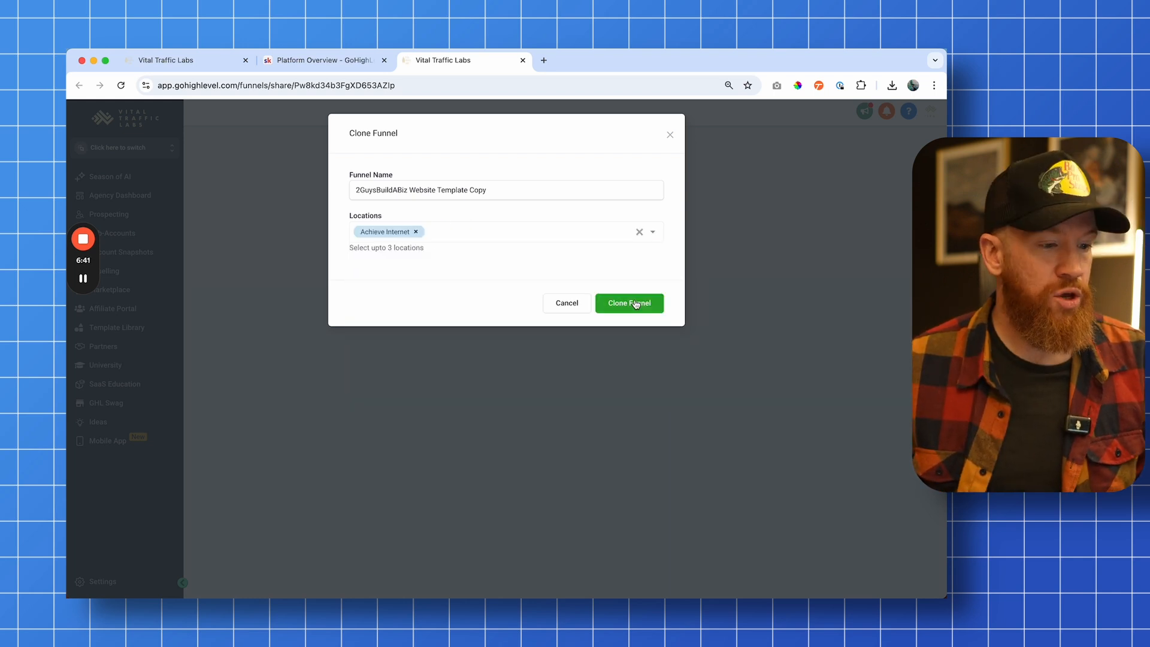
{"action": "left_click", "coordinate": [653, 304]}
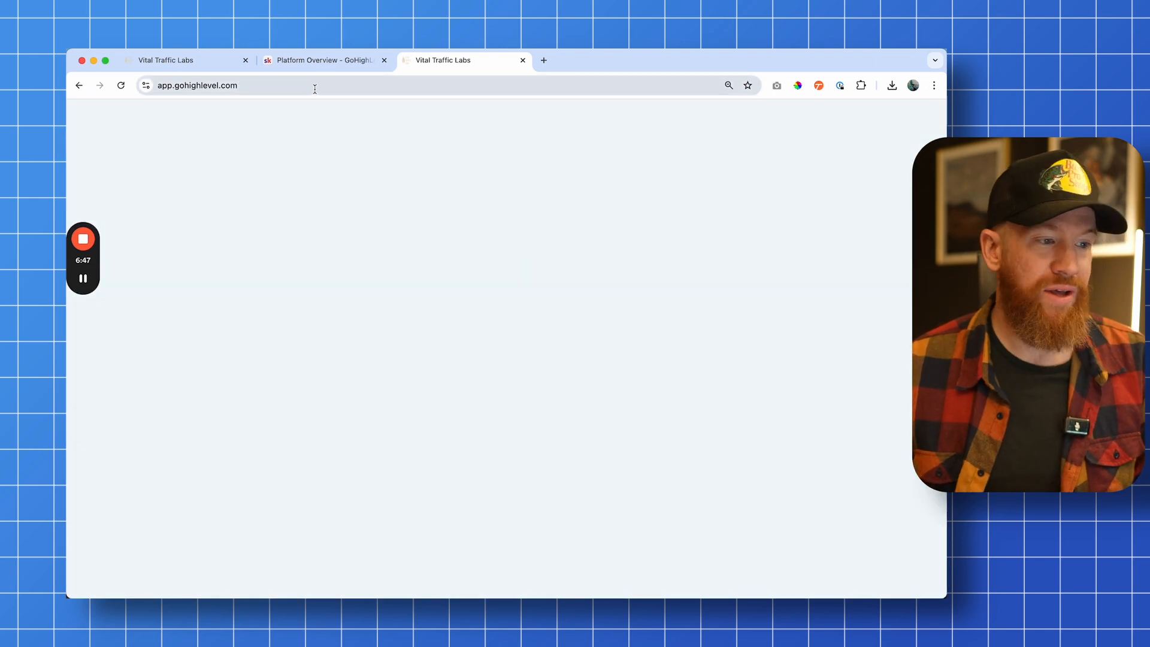
Open the cloned funnel in the Achieve Internet sites and preview its Home step
{"action": "left_click", "coordinate": [316, 89]}
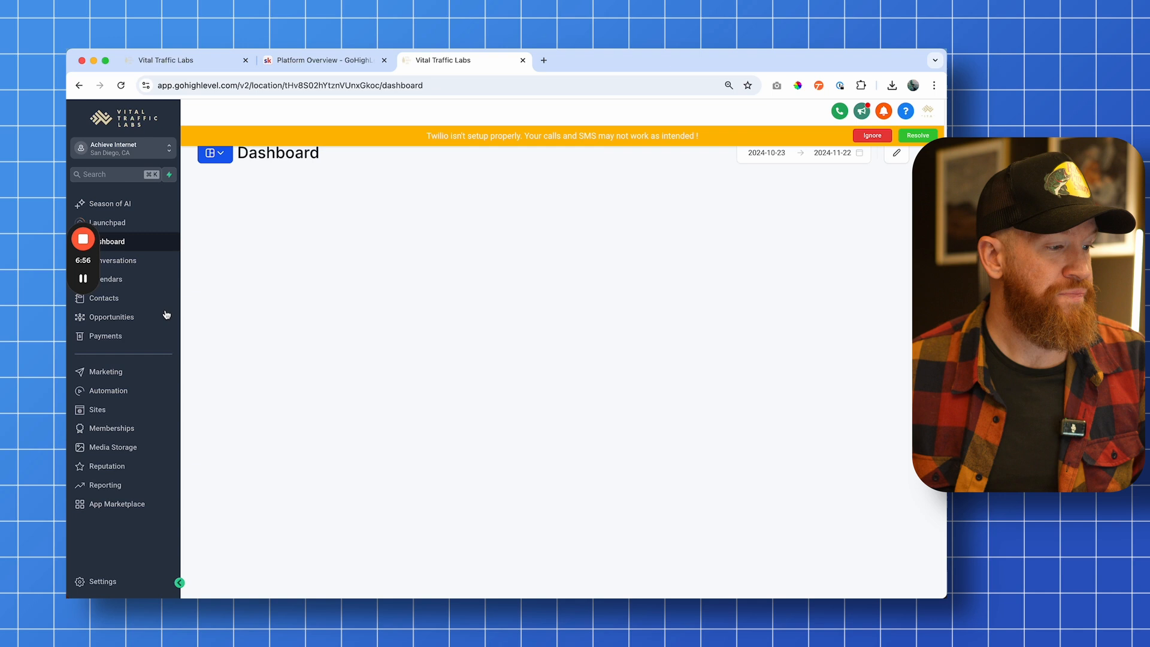
{"action": "left_click", "coordinate": [99, 409]}
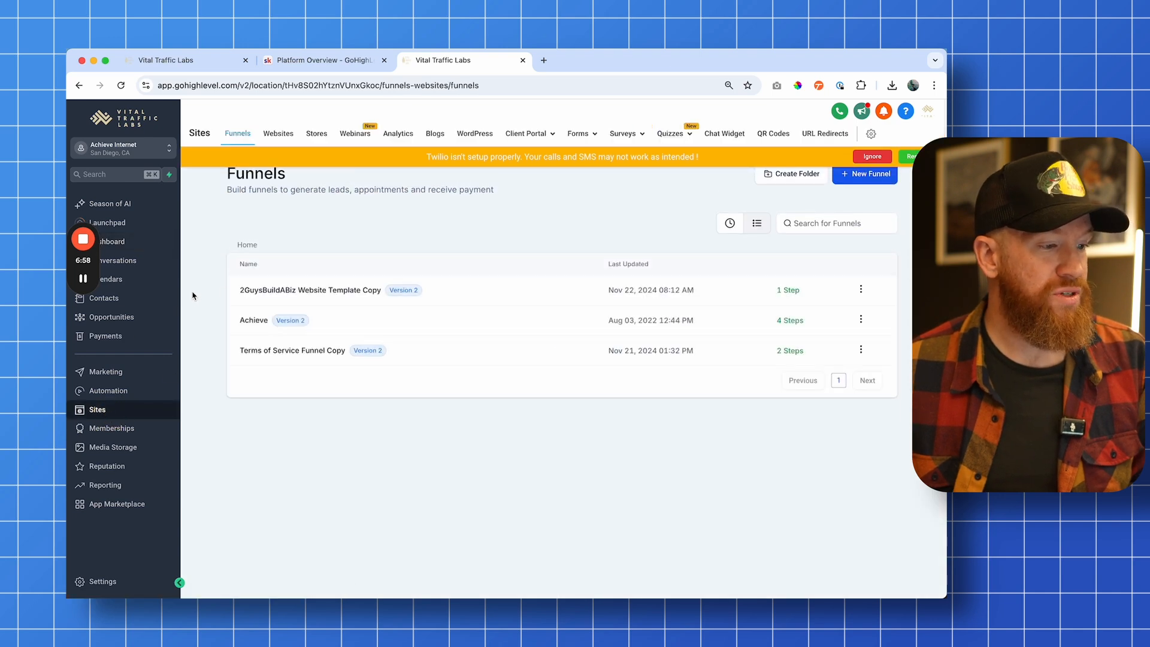
{"action": "left_click", "coordinate": [334, 290]}
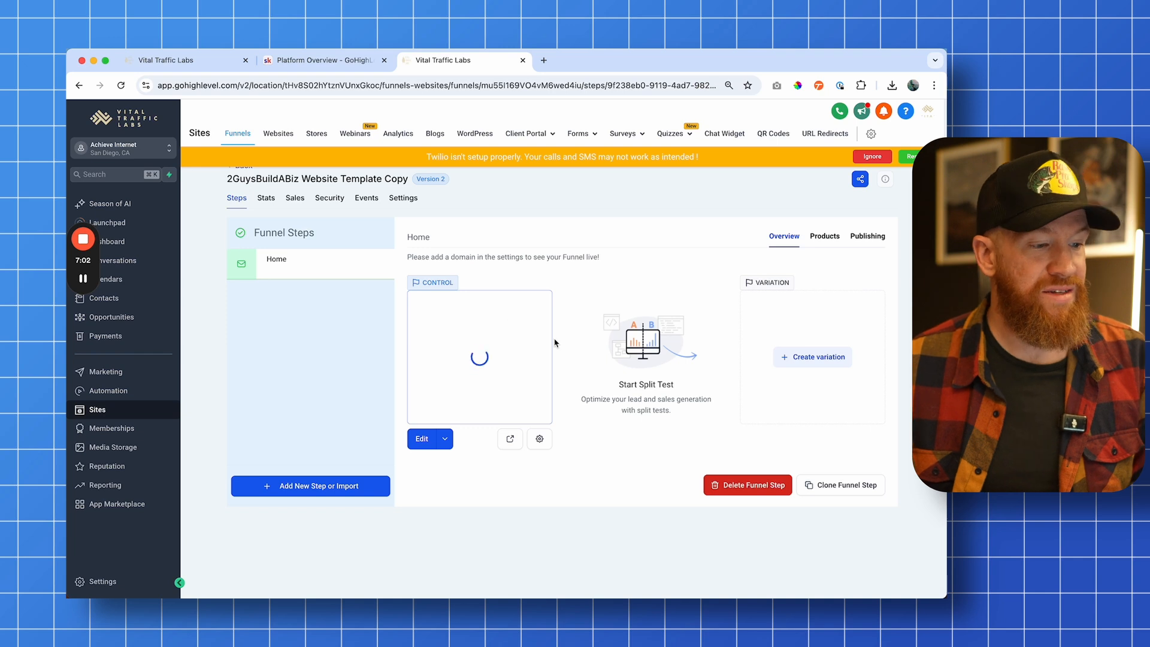
{"action": "left_click", "coordinate": [511, 440]}
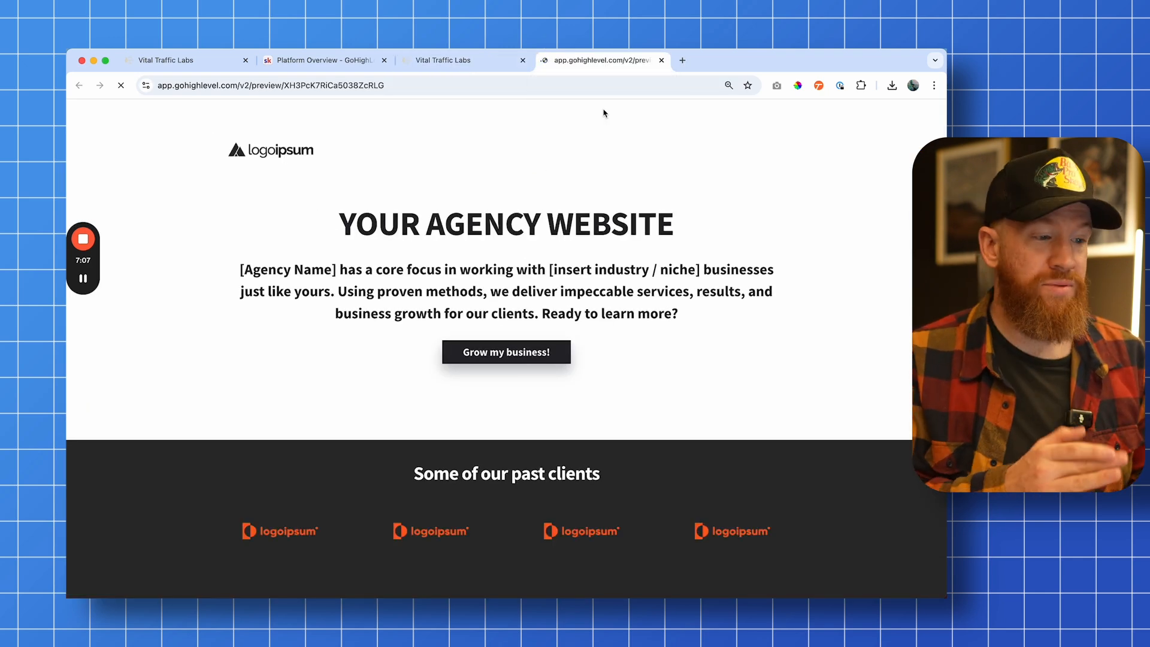
Open the Home page in the page builder and change the headline to "We help small business grow!"
{"action": "left_click", "coordinate": [458, 61]}
{"action": "left_click", "coordinate": [417, 439]}
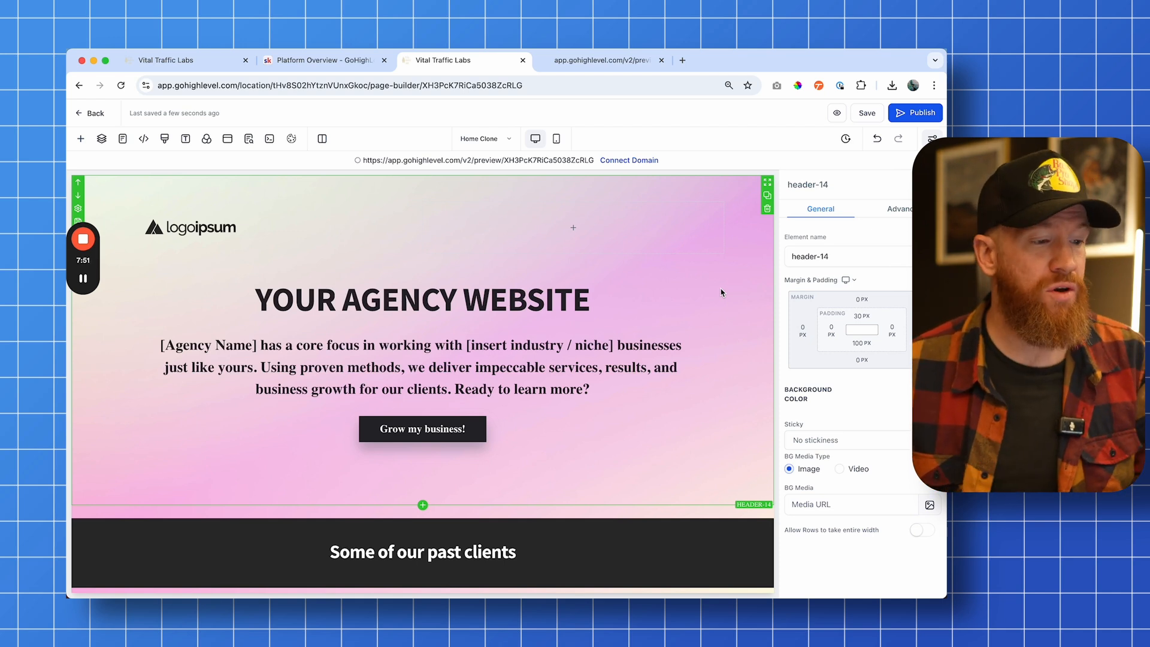
{"action": "left_click", "coordinate": [486, 308]}
{"action": "triple_click", "coordinate": [486, 307]}
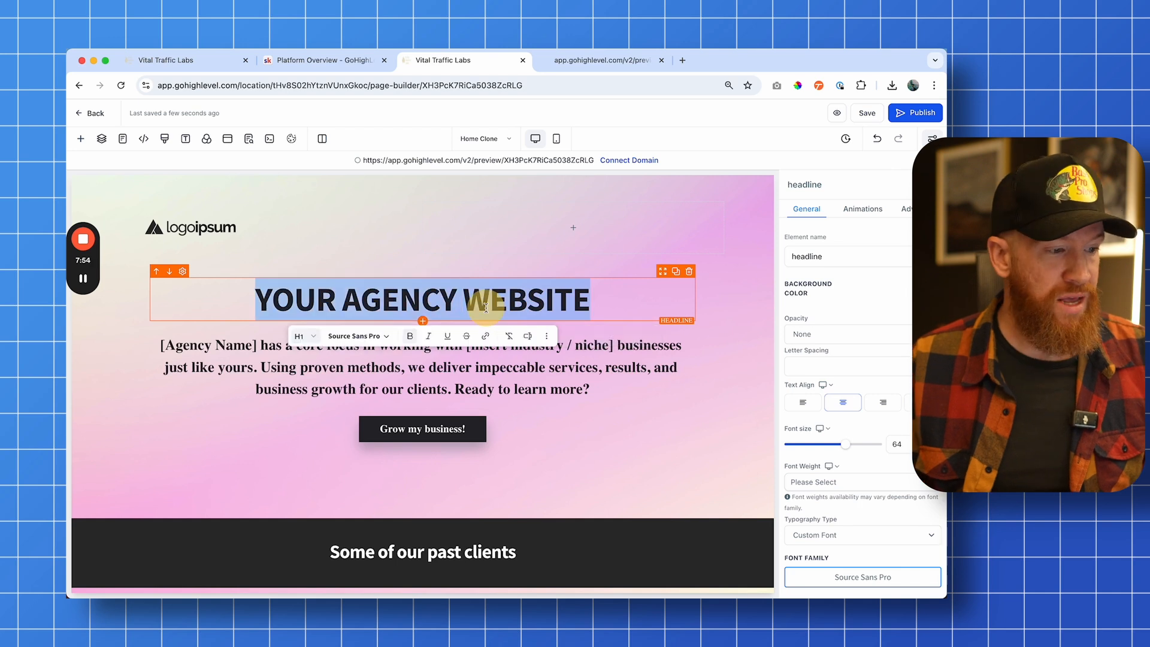
{"action": "type", "text": "We hel"}
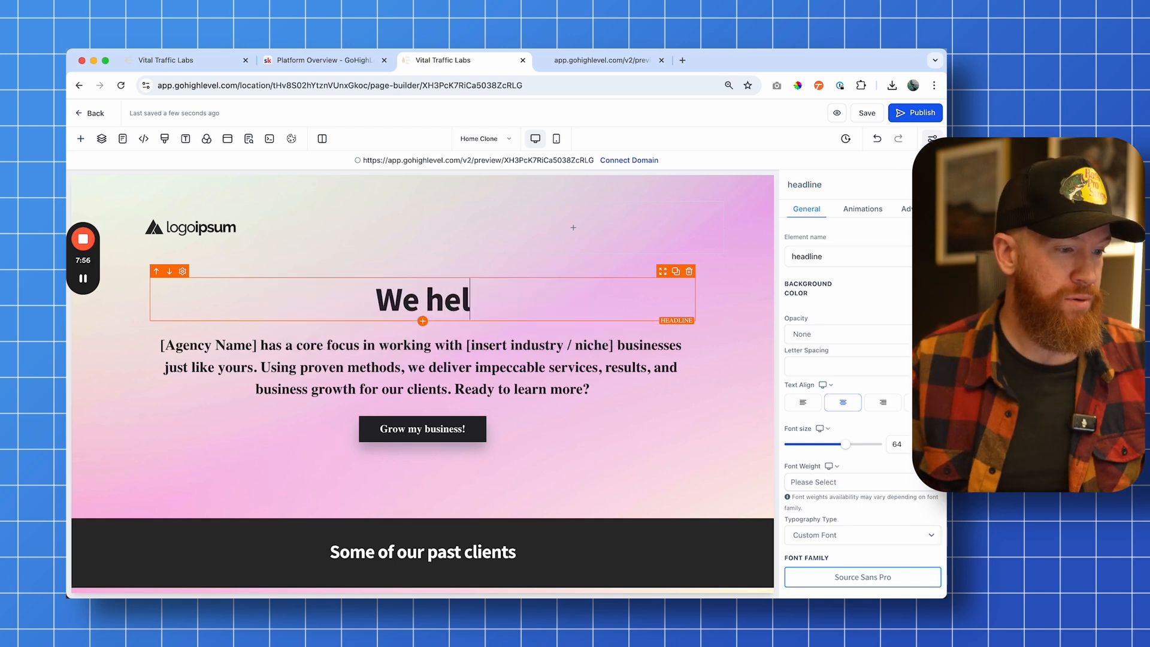
{"action": "type", "text": "p small business grow"}
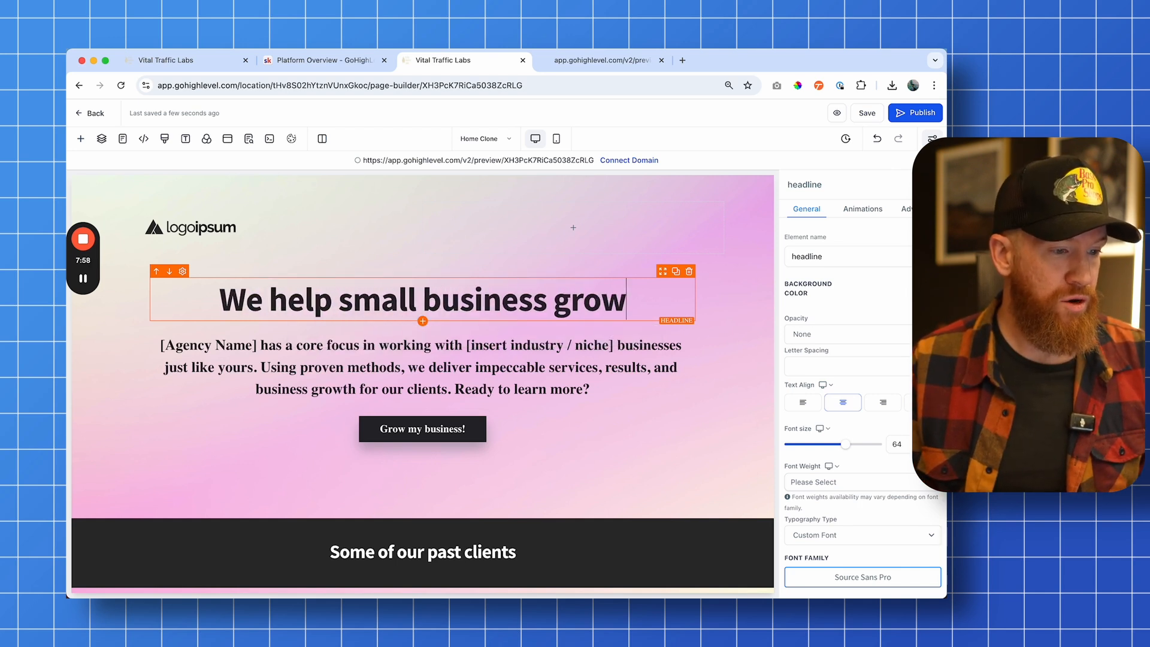
{"action": "type", "text": "!"}
Replace "[Agency Name]" in the paragraph below the headline with "My agency name"
{"action": "left_click", "coordinate": [259, 347]}
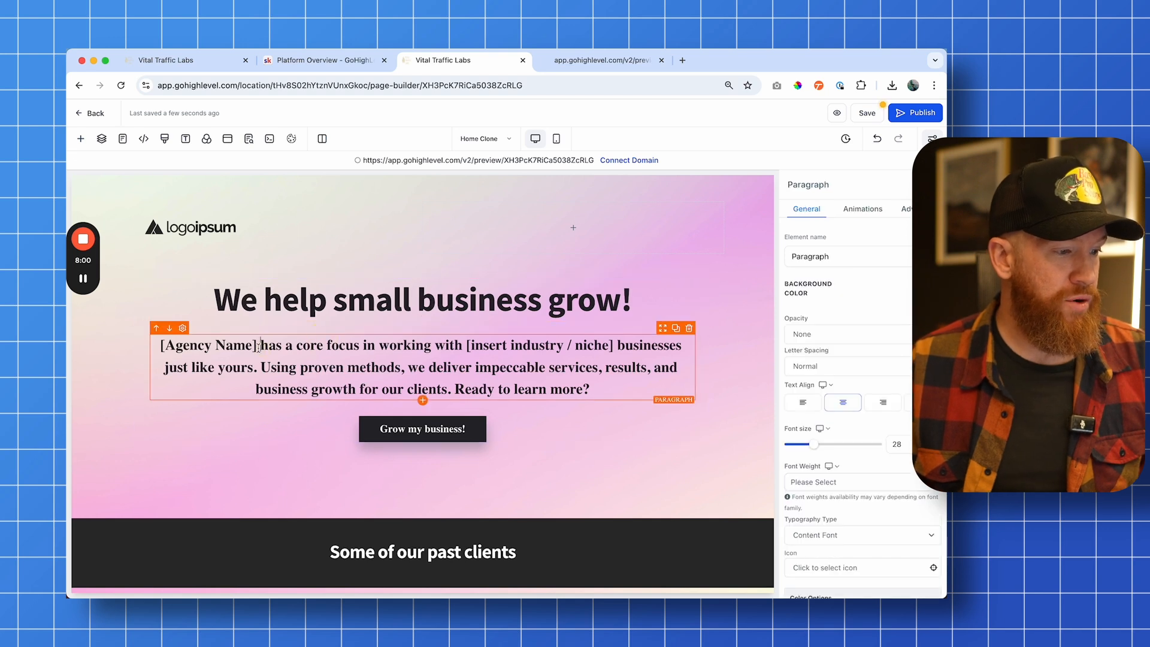
{"action": "left_click_drag", "start_coordinate": [260, 347], "coordinate": [160, 347]}
{"action": "type", "text": "My "}
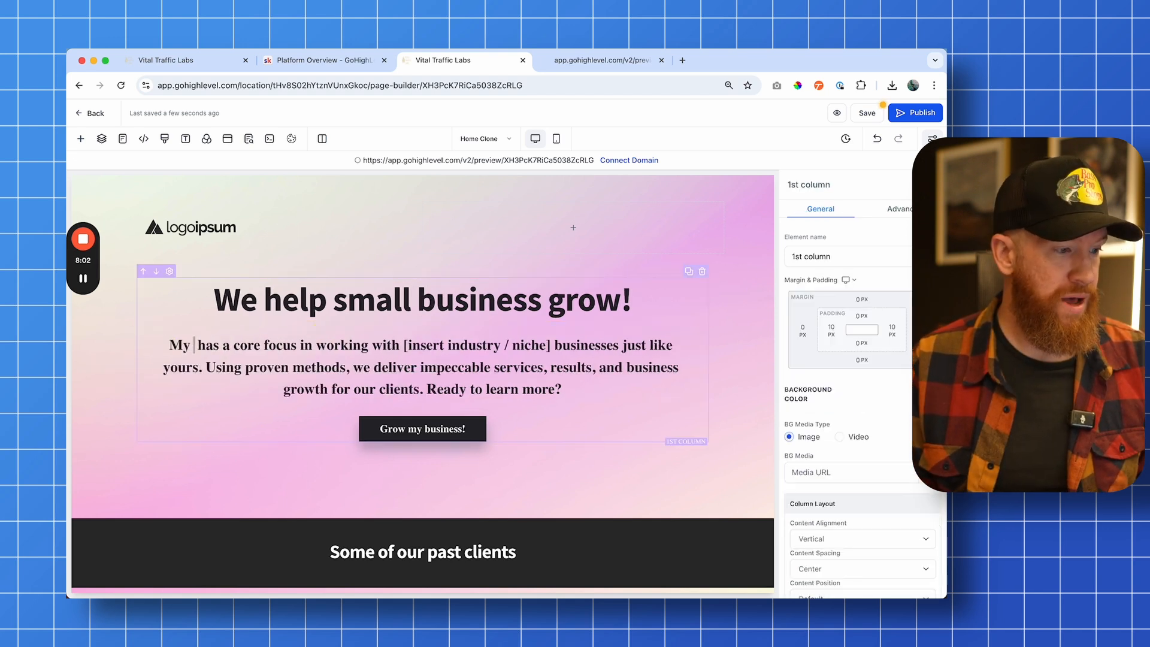
{"action": "type", "text": "agency name"}
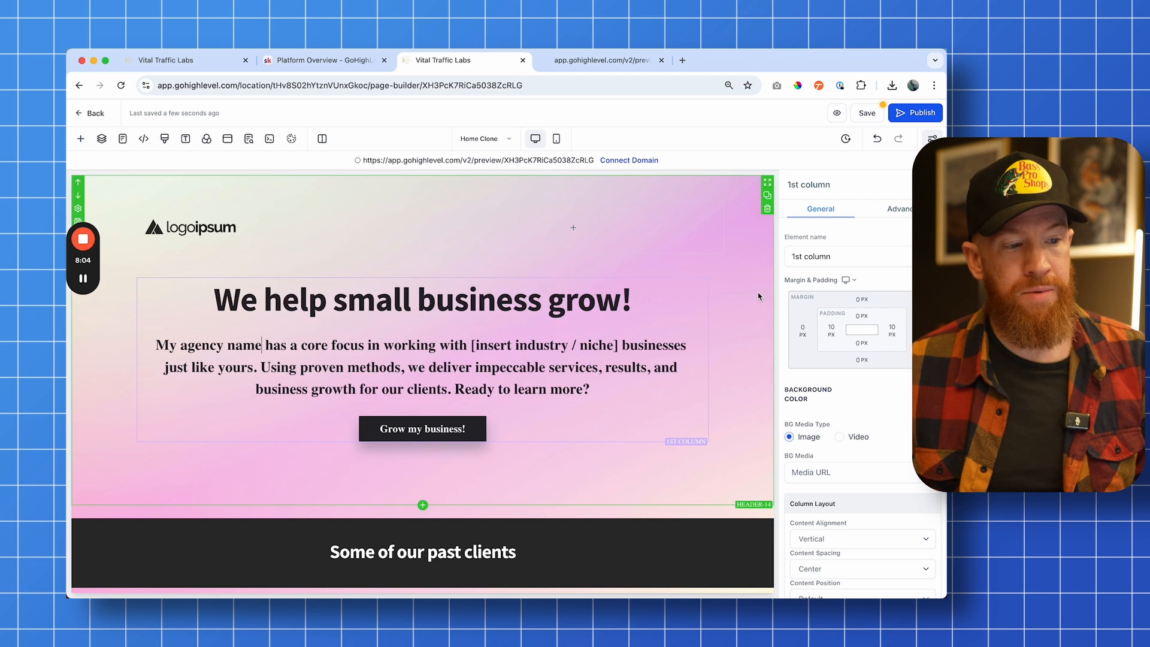
{"action": "left_click", "coordinate": [738, 300]}
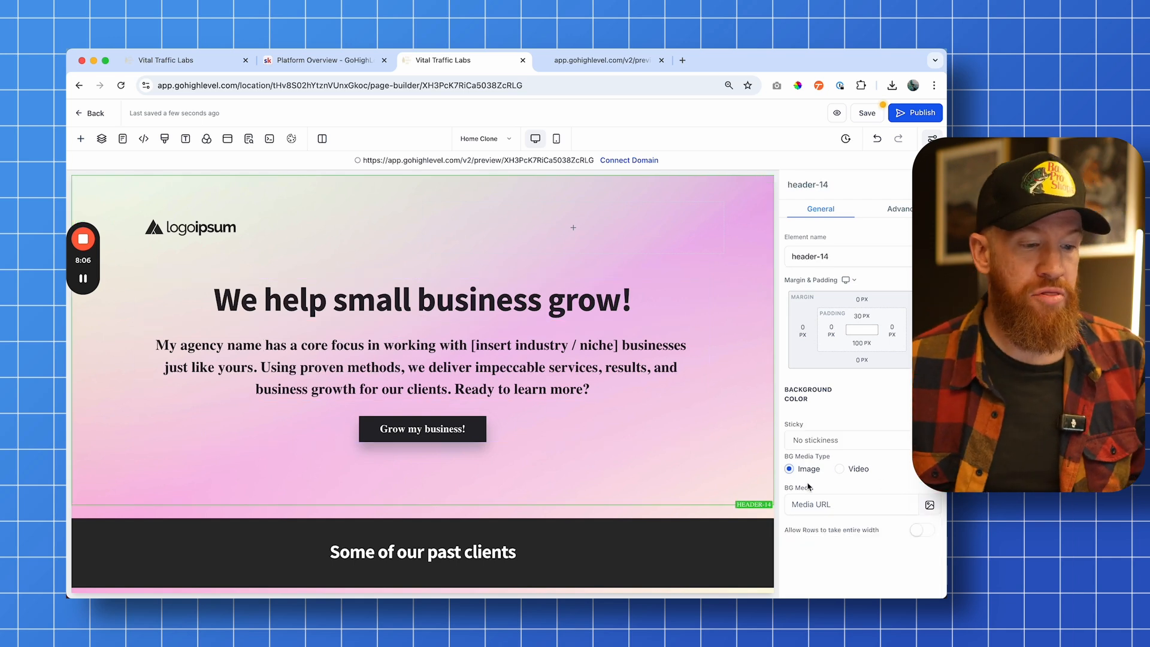
Scroll through the rest of the page to review its client, about and services sections
{"action": "scroll", "coordinate": [700, 378], "scroll_direction": "down", "scroll_amount": 3}
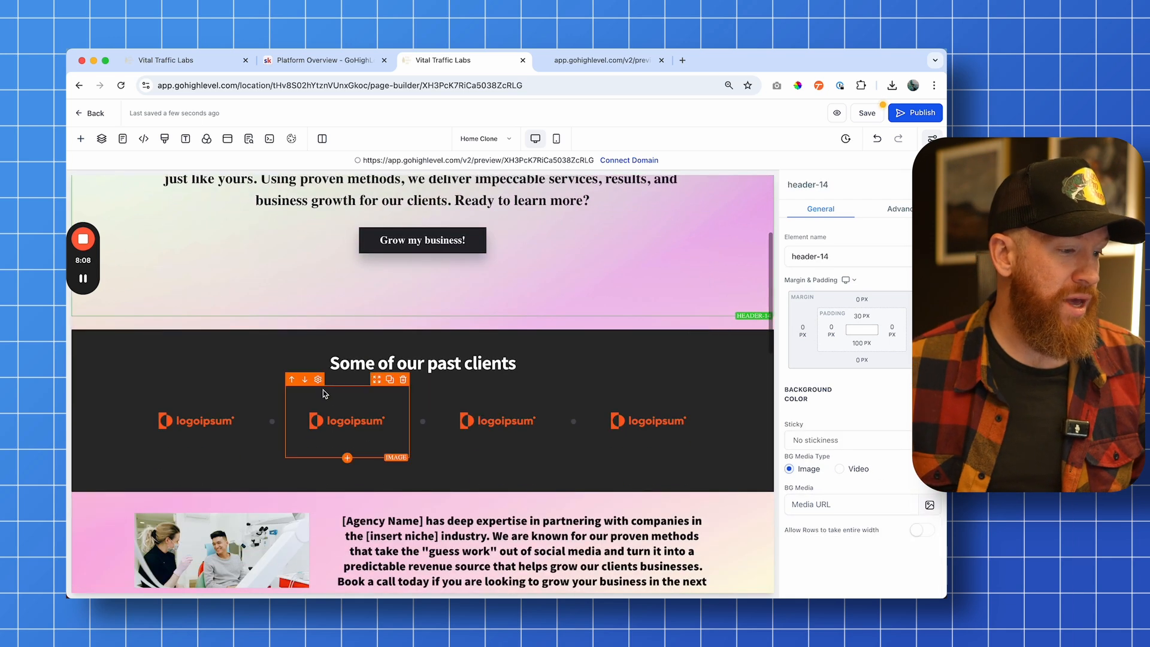
{"action": "scroll", "coordinate": [333, 348], "scroll_direction": "down", "scroll_amount": 4}
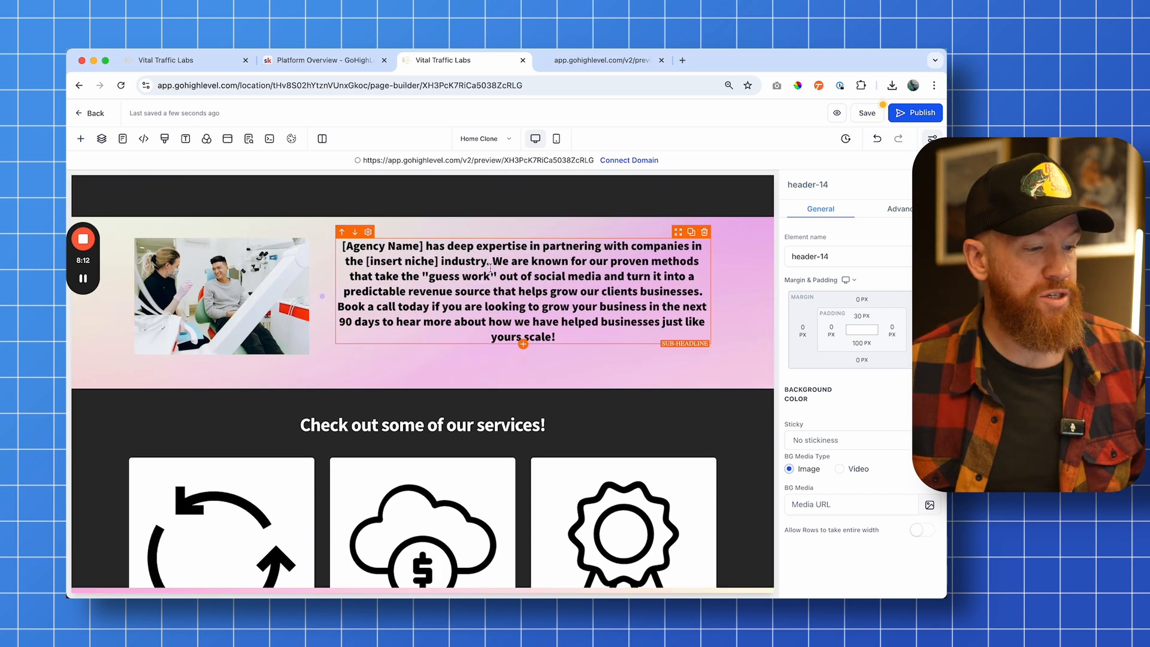
{"action": "scroll", "coordinate": [333, 348], "scroll_direction": "down", "scroll_amount": 3}
{"action": "scroll", "coordinate": [376, 373], "scroll_direction": "down", "scroll_amount": 1}
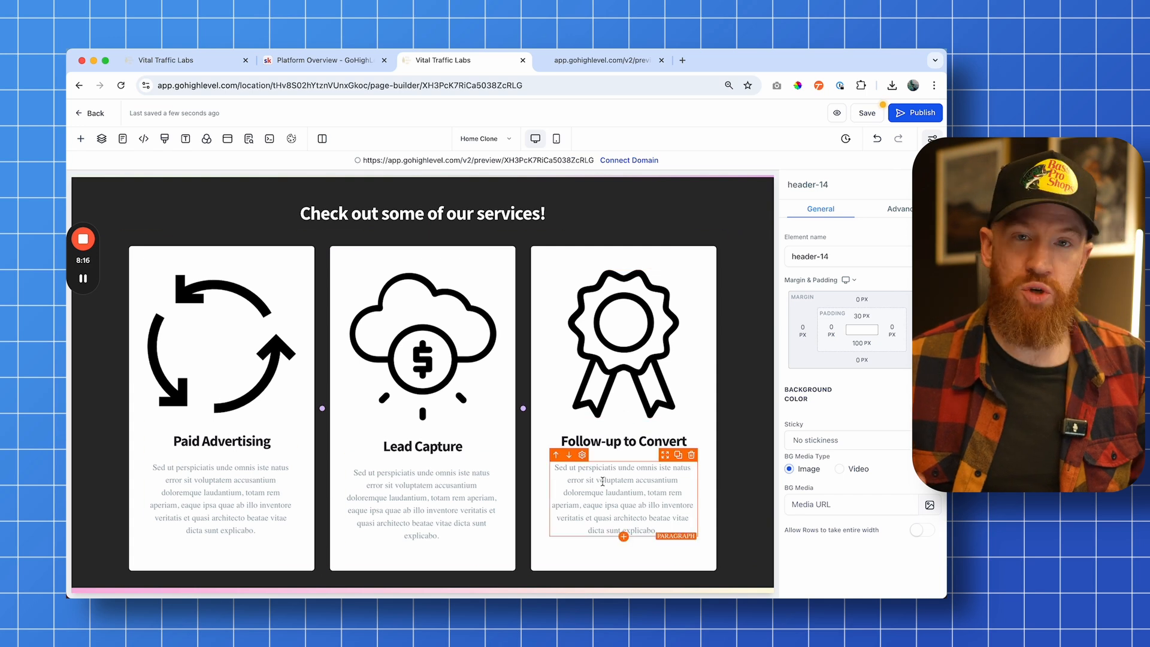
{"action": "scroll", "coordinate": [602, 481], "scroll_direction": "up", "scroll_amount": 10}
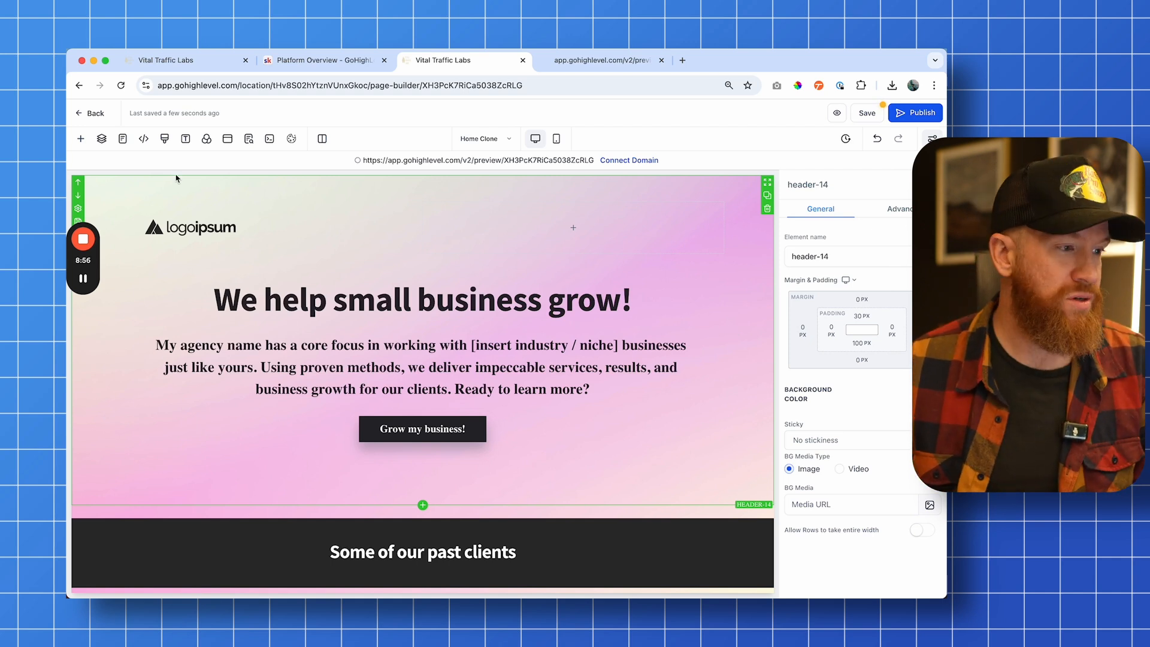
Switch to the VTL sub-account's Opportunities page
{"action": "left_click", "coordinate": [188, 60]}
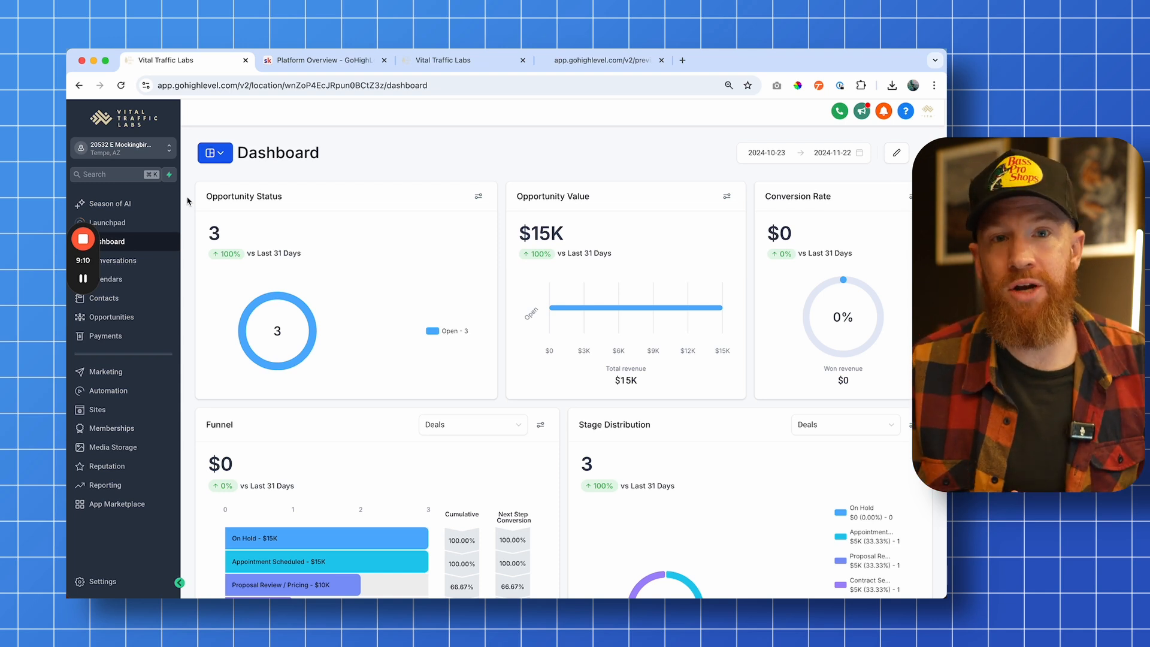
{"action": "left_click", "coordinate": [159, 148]}
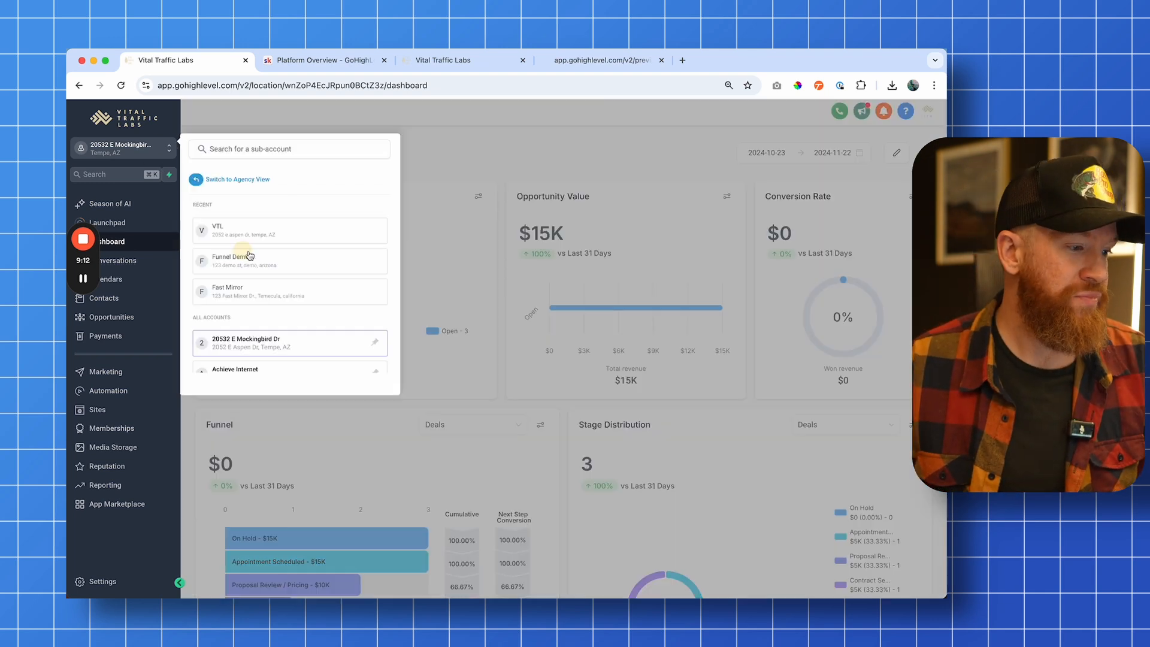
{"action": "scroll", "coordinate": [256, 330], "scroll_direction": "down", "scroll_amount": 3}
{"action": "left_click", "coordinate": [265, 356]}
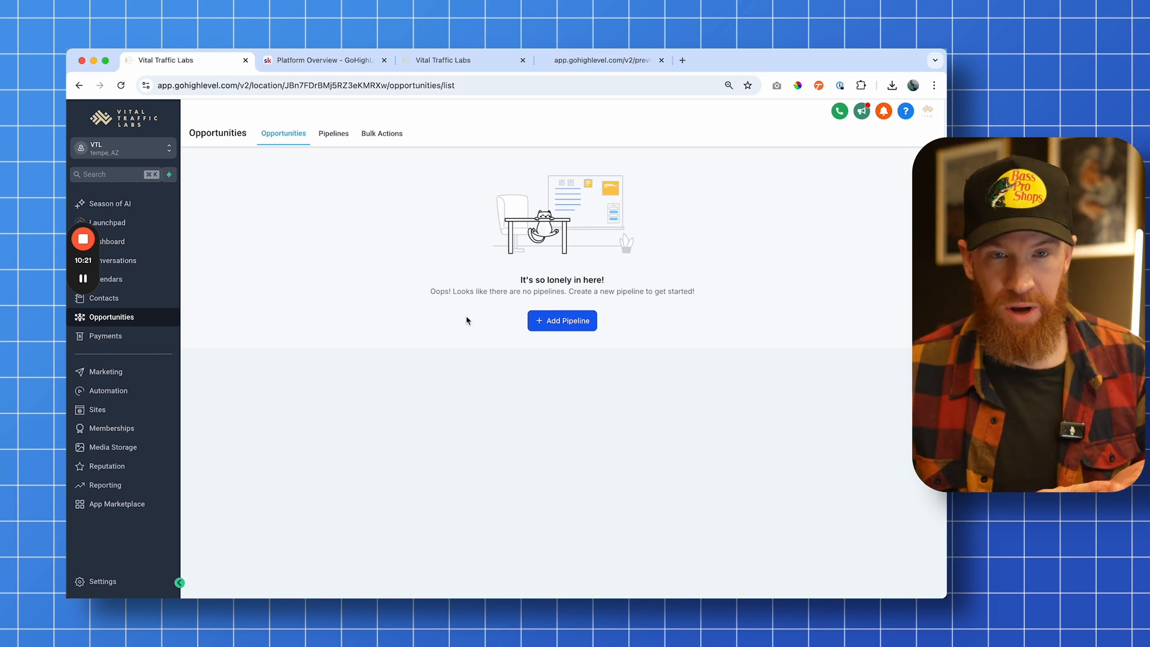
Start adding a new pipeline and name it VTL
{"action": "left_click", "coordinate": [579, 327]}
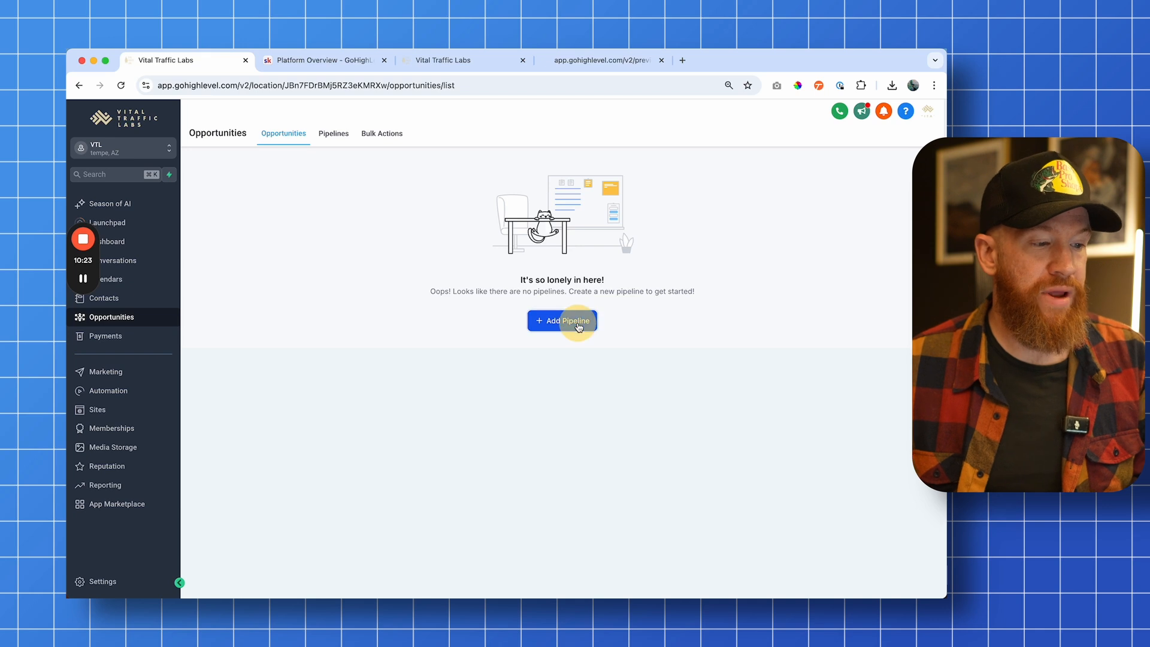
{"action": "left_click", "coordinate": [844, 175]}
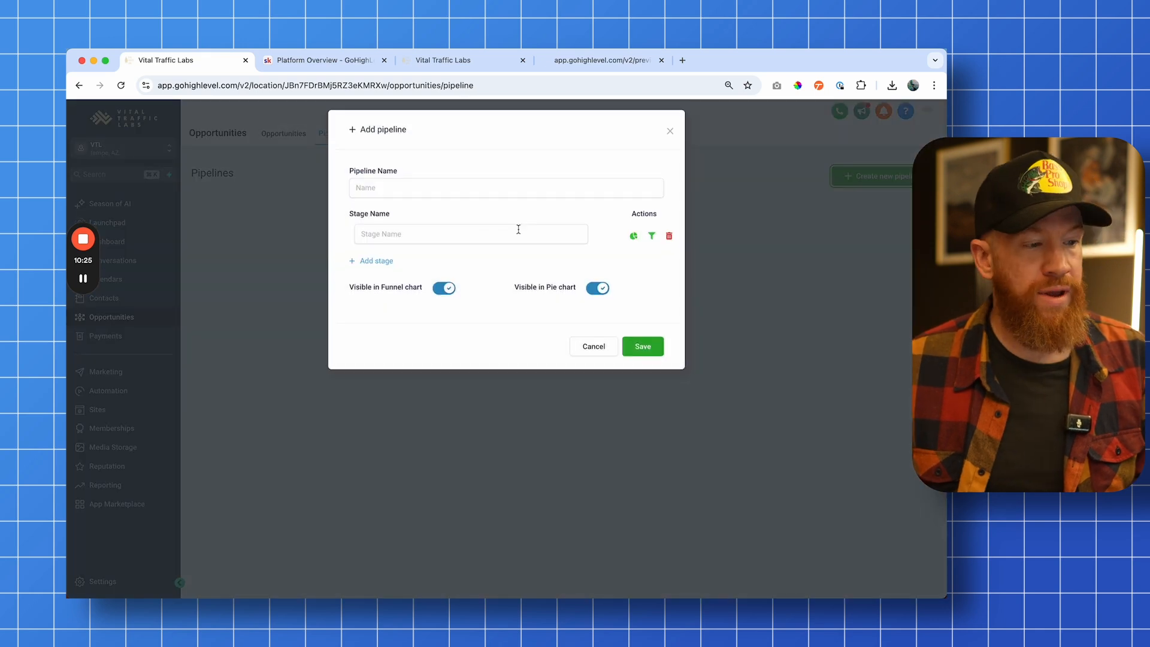
{"action": "left_click", "coordinate": [420, 191]}
{"action": "type", "text": "VTL"}
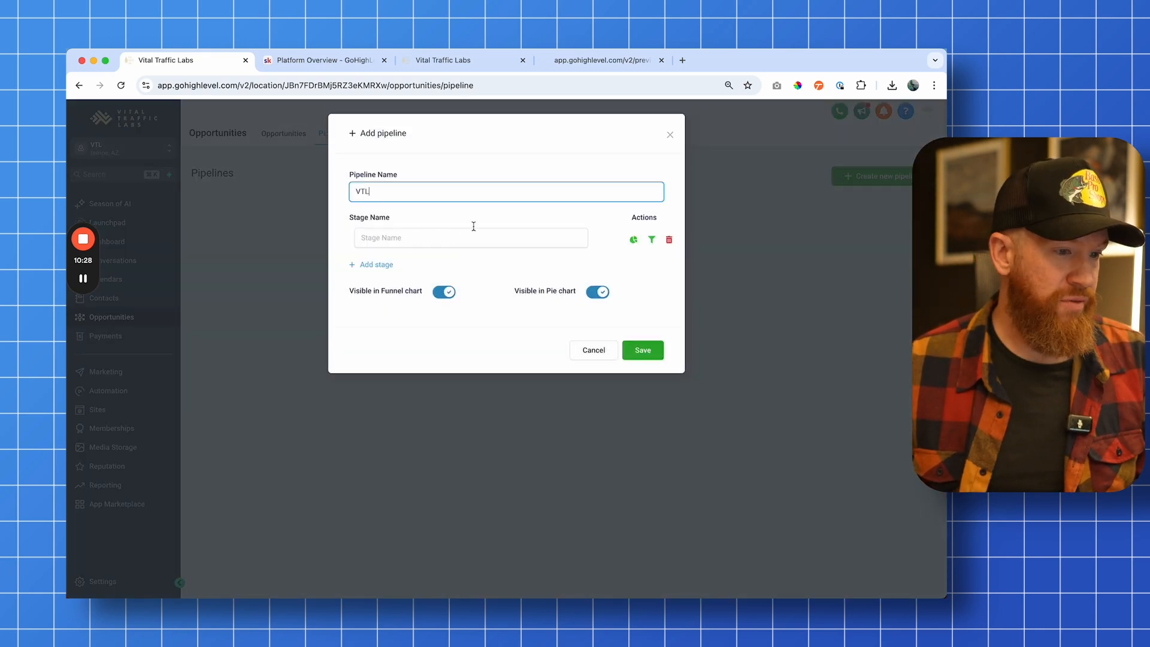
Add the pipeline's first two stages, On Hold and Appointment Scheduled
{"action": "left_click_drag", "start_coordinate": [343, 221], "coordinate": [432, 218]}
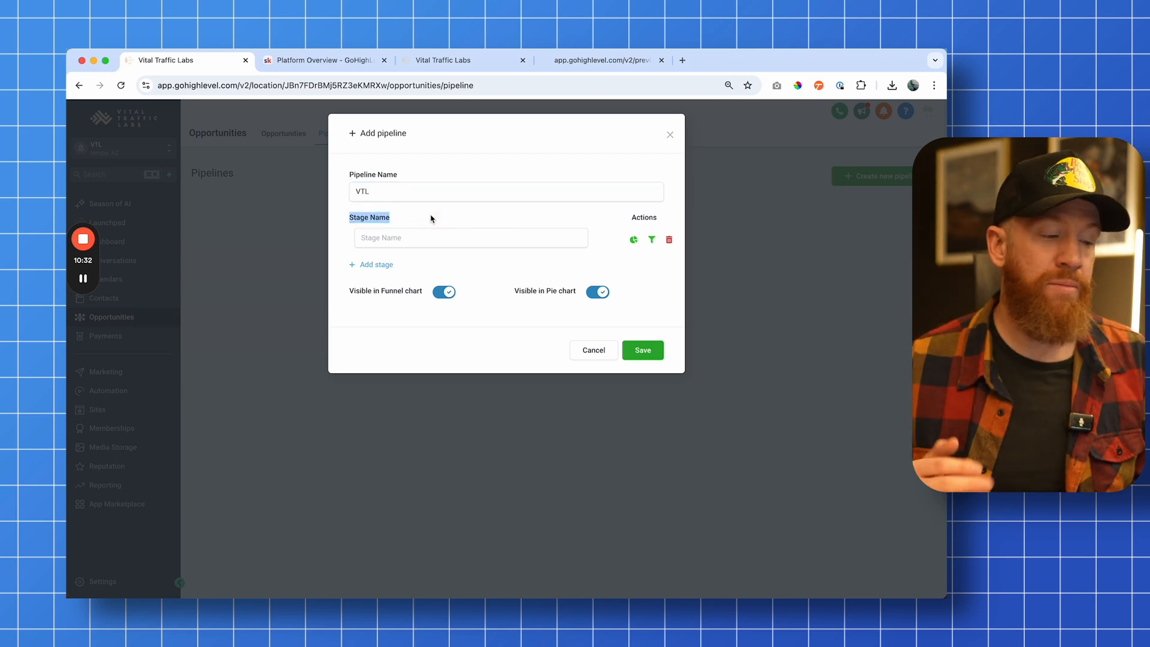
{"action": "left_click", "coordinate": [423, 239]}
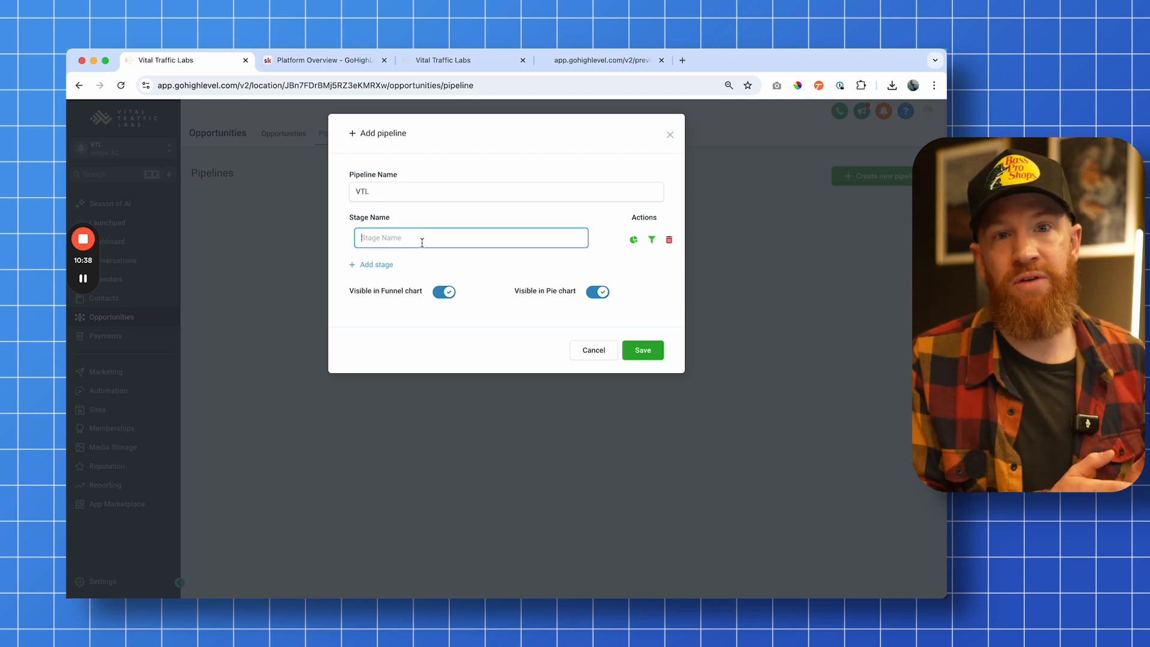
{"action": "type", "text": "On Hold"}
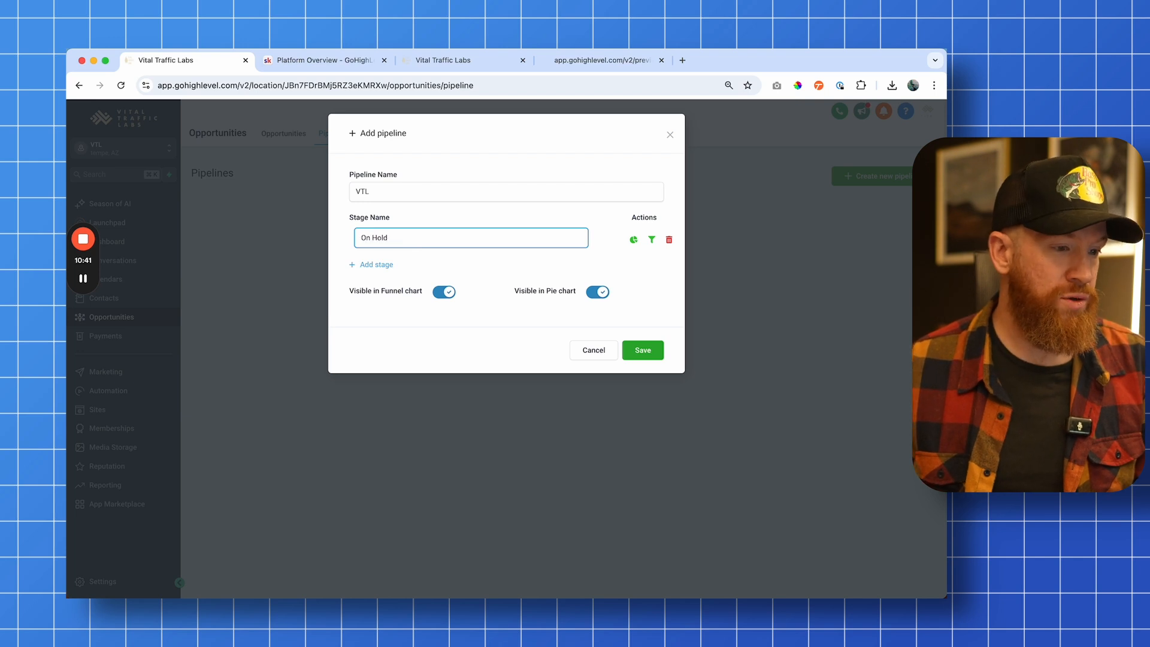
{"action": "key", "text": "Return"}
{"action": "type", "text": "Appointment"}
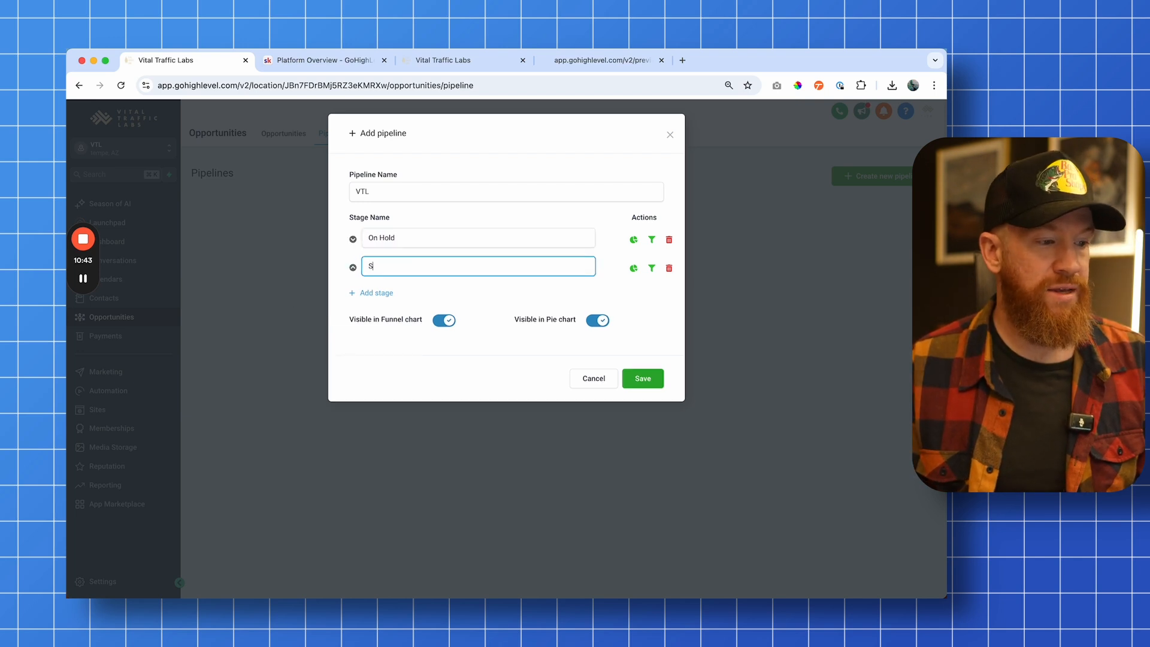
{"action": "type", "text": " Scheduled"}
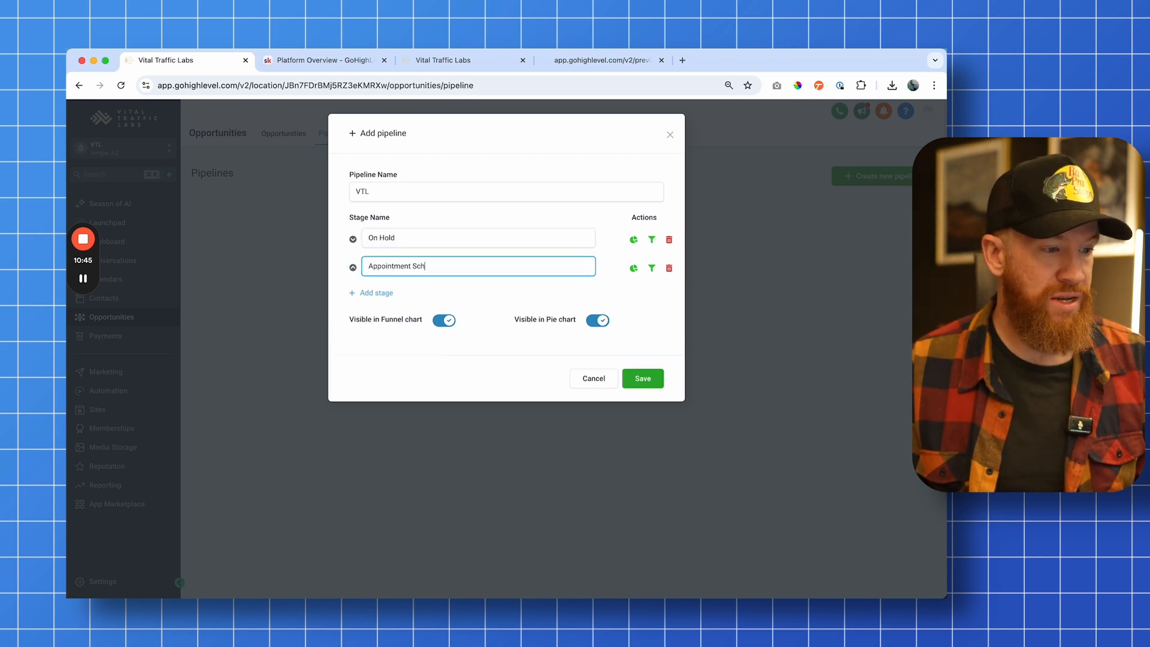
Add a third stage named Proposal / Pricing
{"action": "left_click", "coordinate": [383, 292]}
{"action": "left_click", "coordinate": [437, 291]}
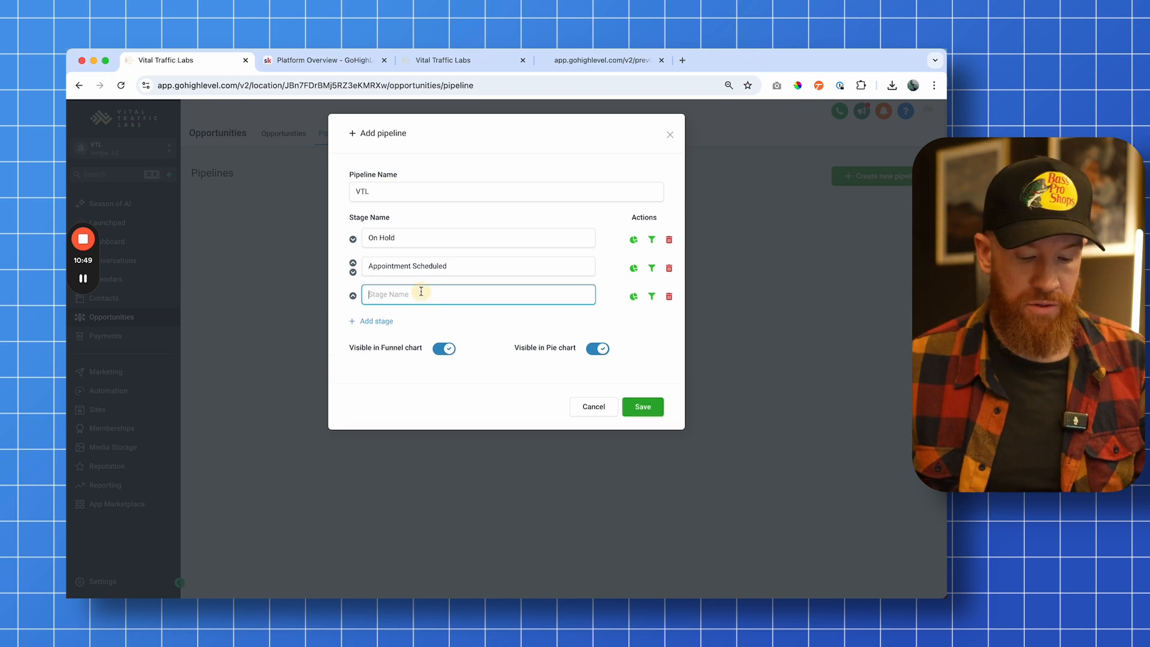
{"action": "type", "text": "Propsoal"}
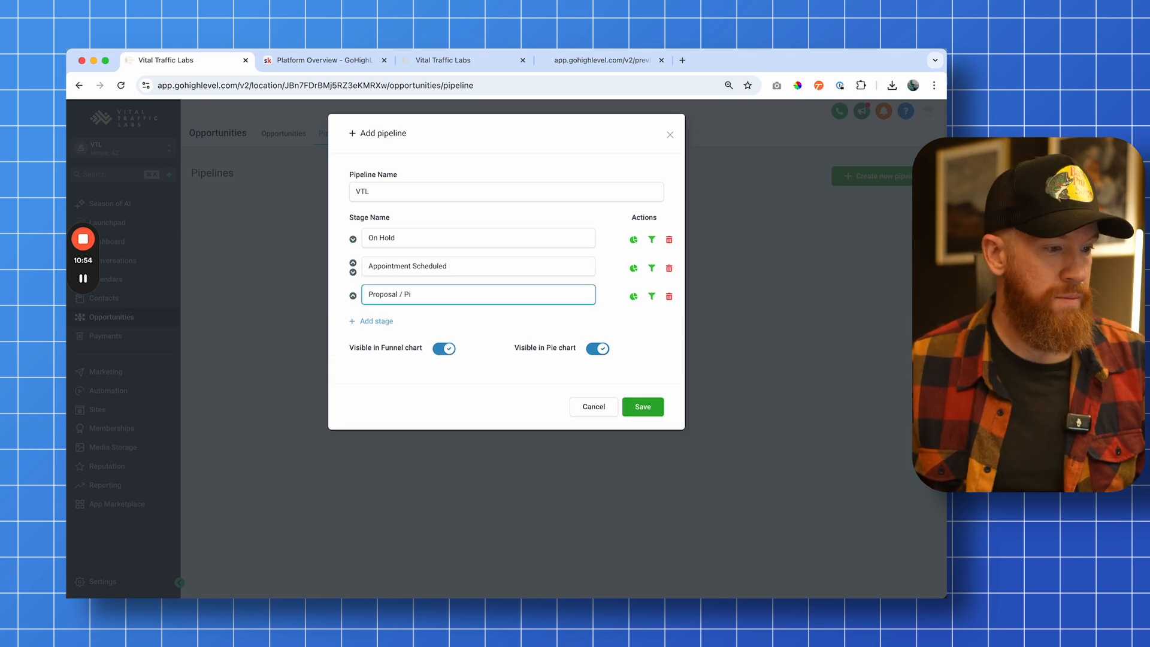
{"action": "type", "text": "ricing"}
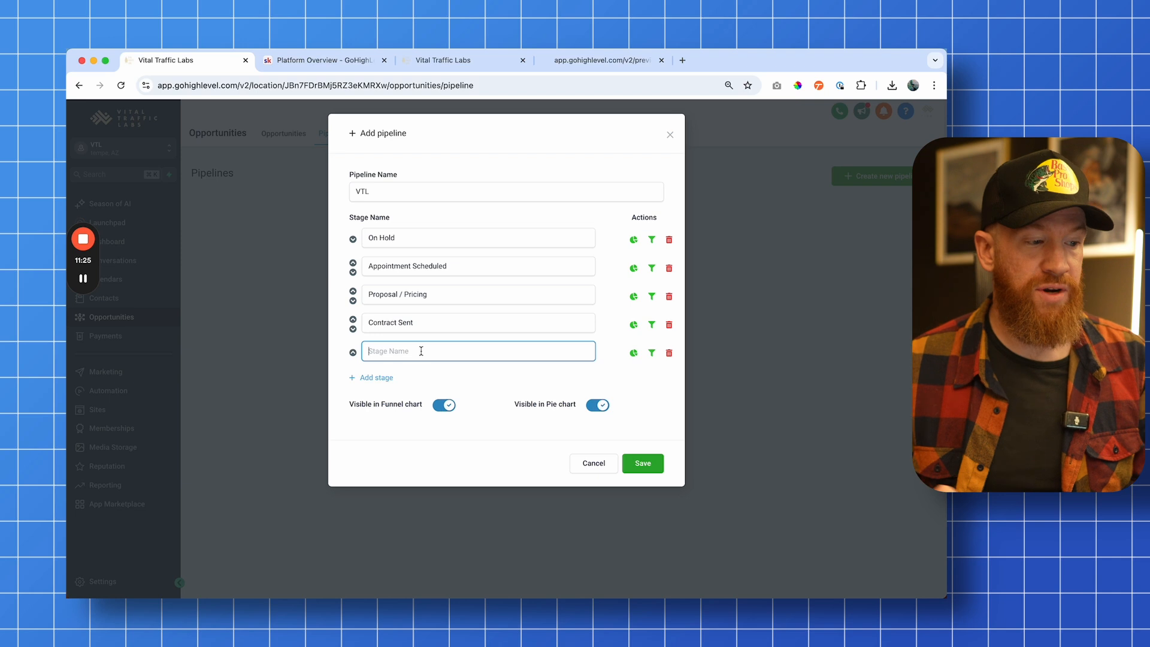
Add stages named Closed / Won and Closed Won / Churn
{"action": "type", "text": "Closed / Won"}
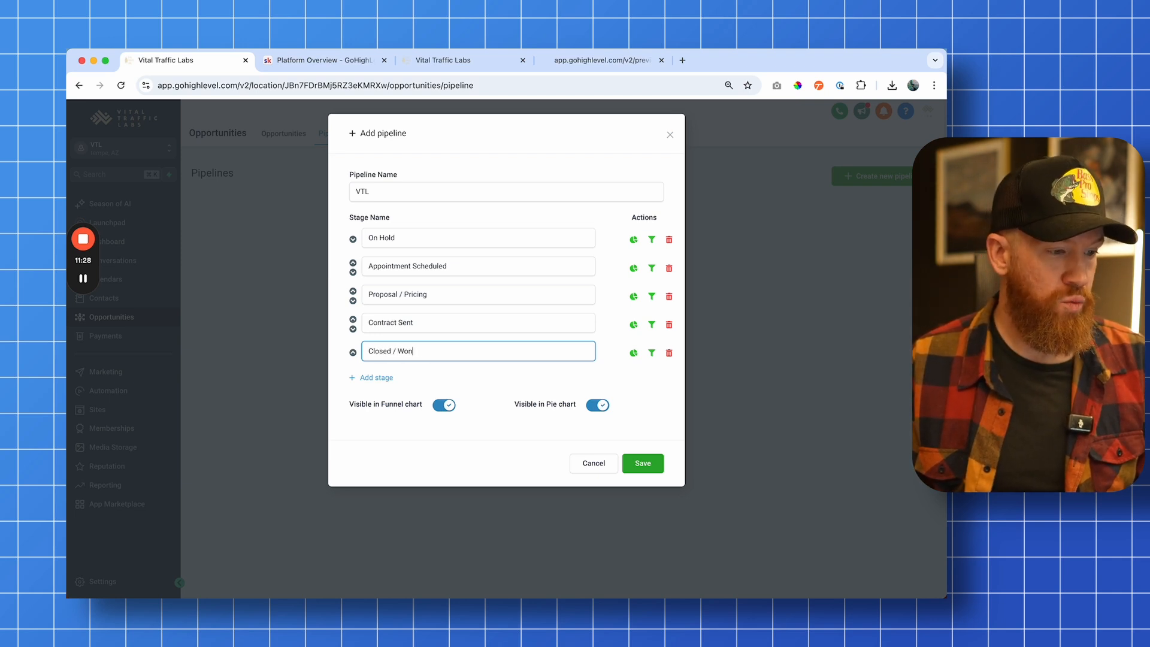
{"action": "key", "text": "Return"}
{"action": "type", "text": "Closed /"}
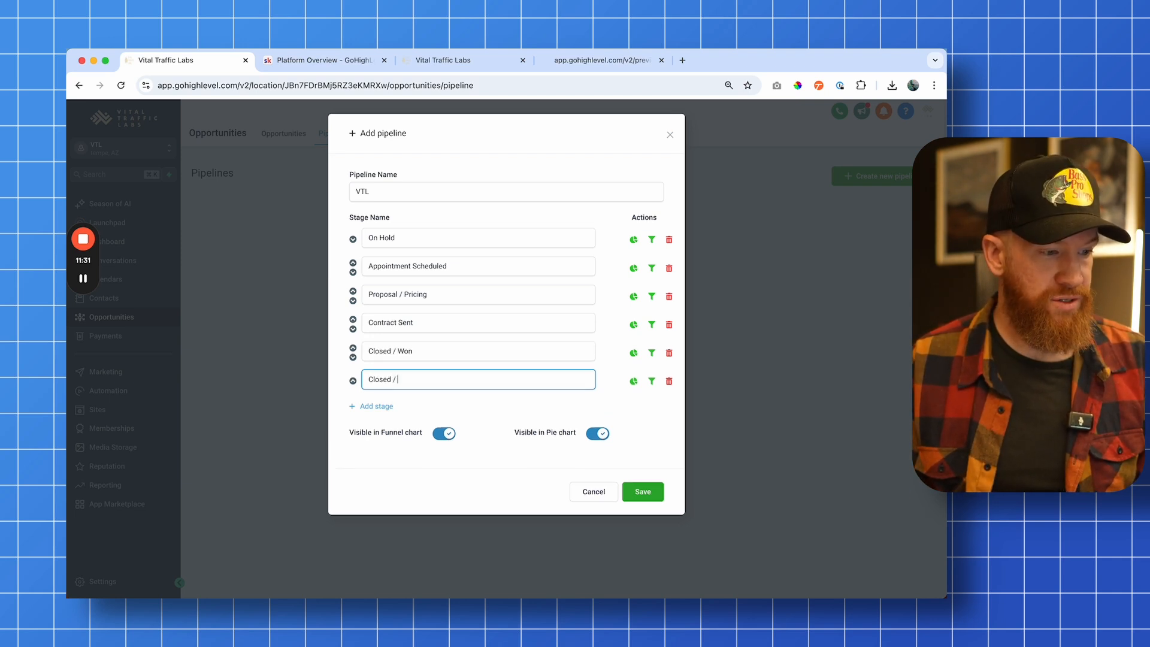
{"action": "key", "text": "BackSpace"}
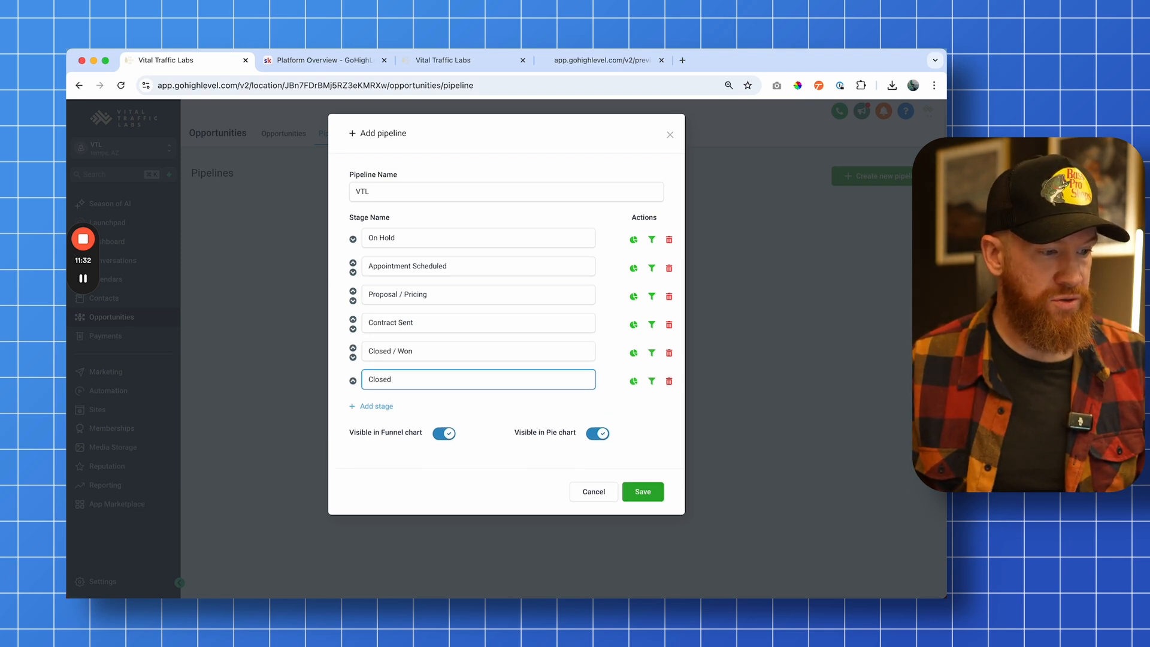
{"action": "type", "text": "Won / Churn"}
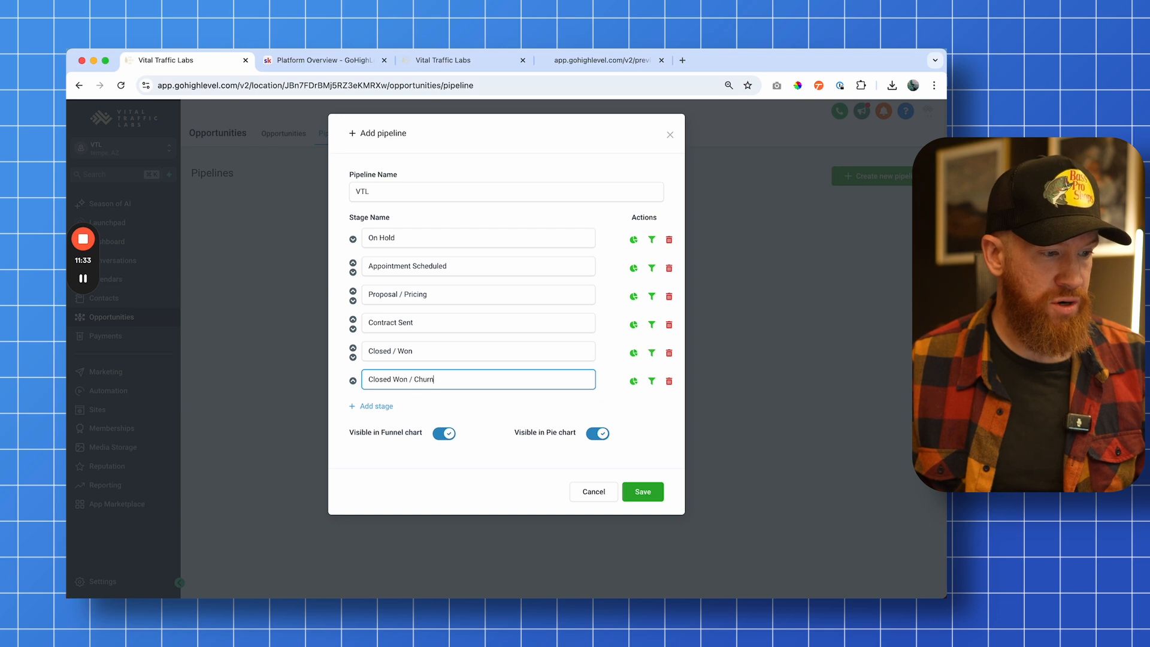
Add the final stages Closed Lost and No Show / Dead
{"action": "key", "text": "Return"}
{"action": "type", "text": "Closed Lost"}
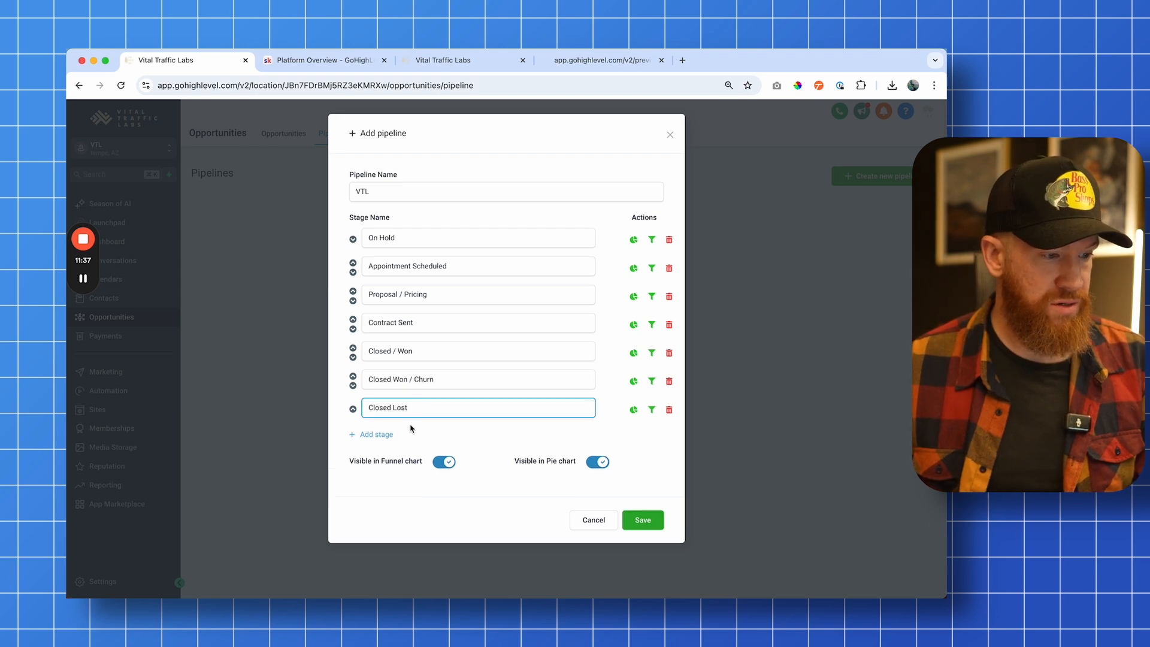
{"action": "key", "text": "Return"}
{"action": "type", "text": "No Show / Dead"}
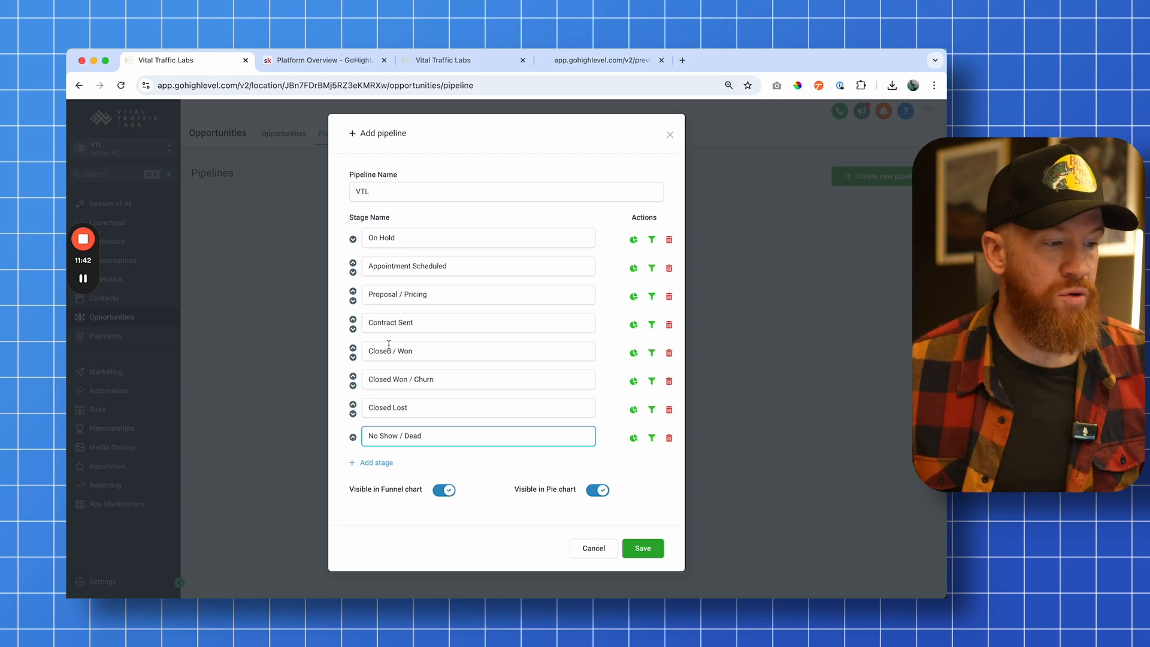
Go through each stage name in the pipeline dialog one by one
{"action": "left_click", "coordinate": [432, 239]}
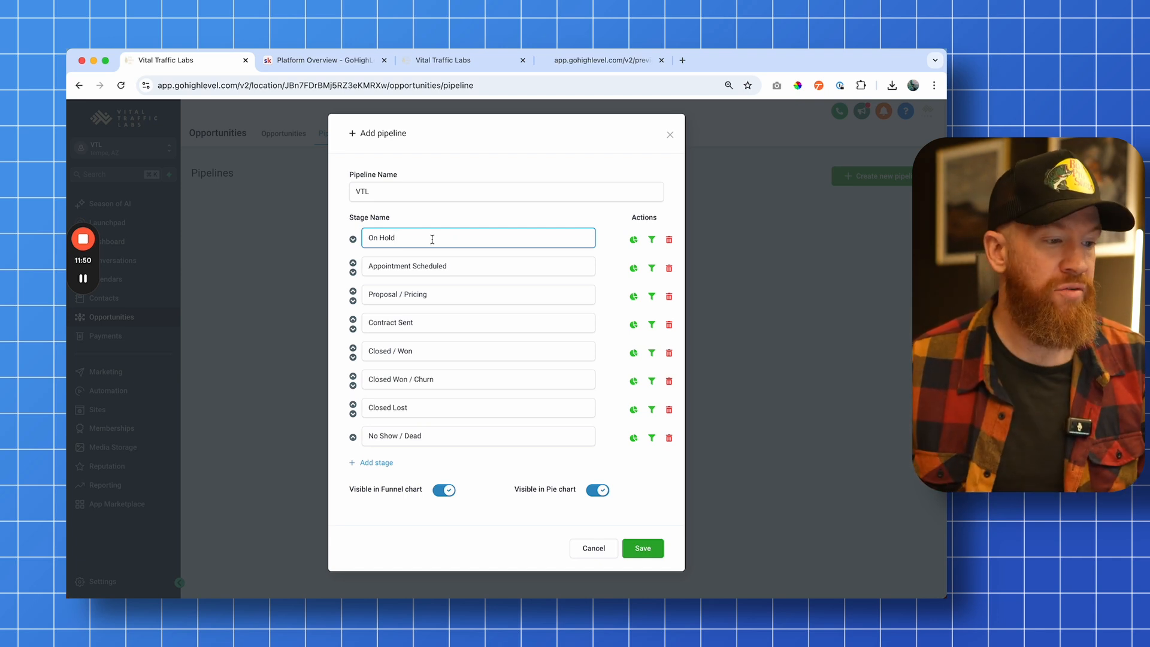
{"action": "left_click", "coordinate": [464, 267]}
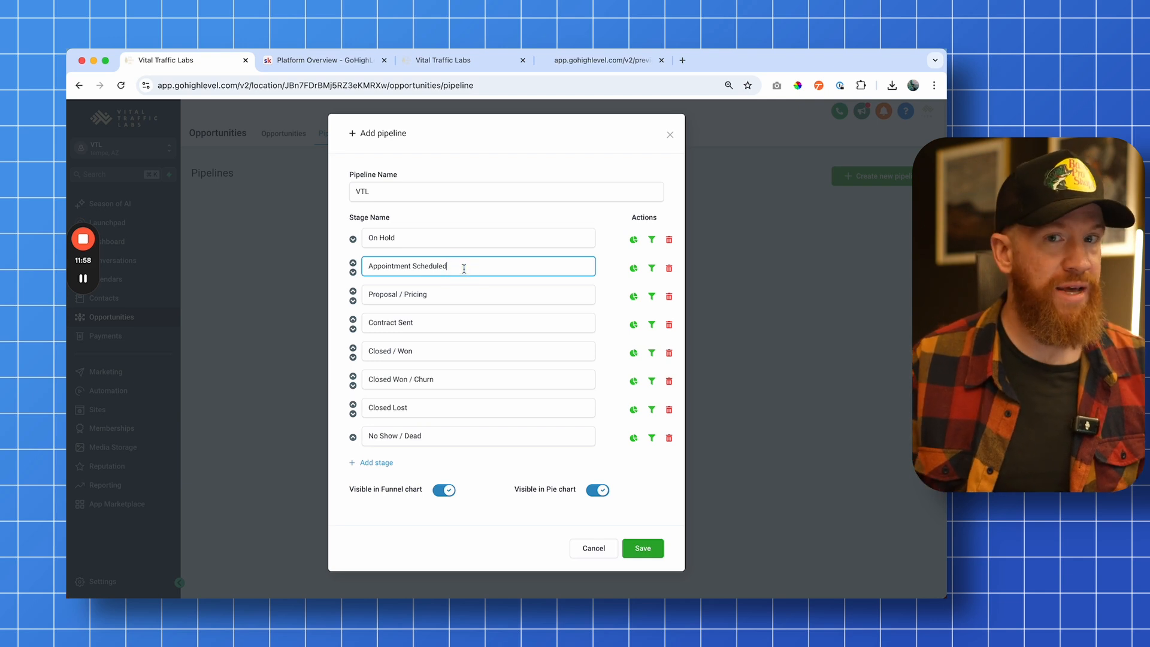
{"action": "left_click", "coordinate": [454, 298]}
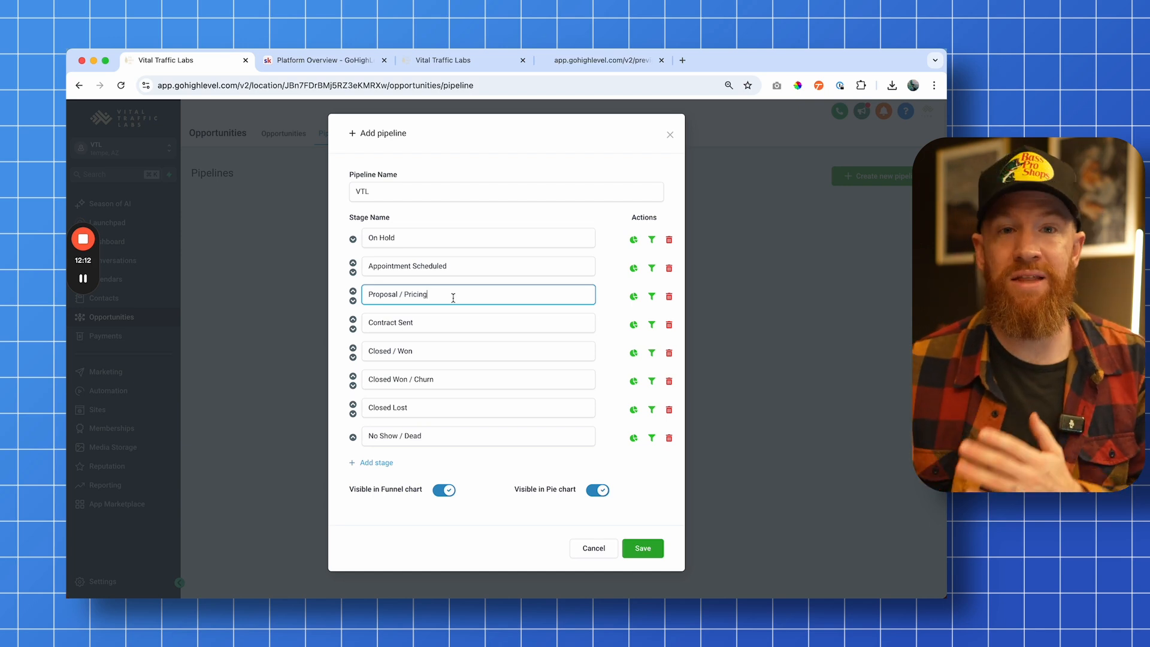
{"action": "left_click", "coordinate": [442, 329]}
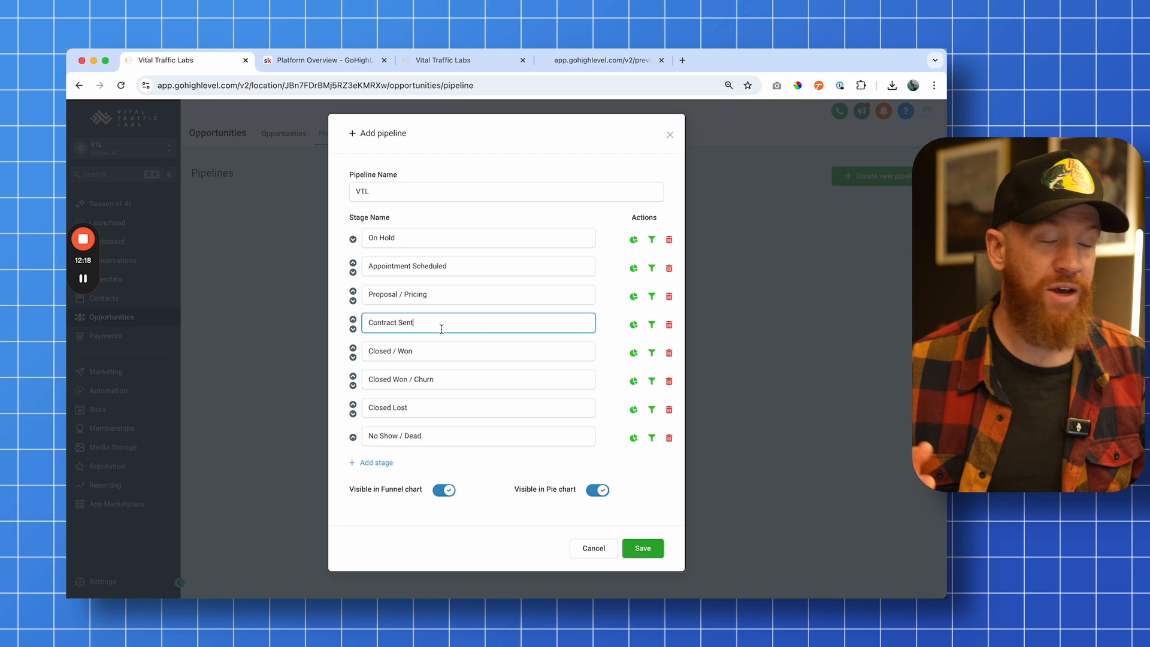
{"action": "left_click", "coordinate": [437, 346]}
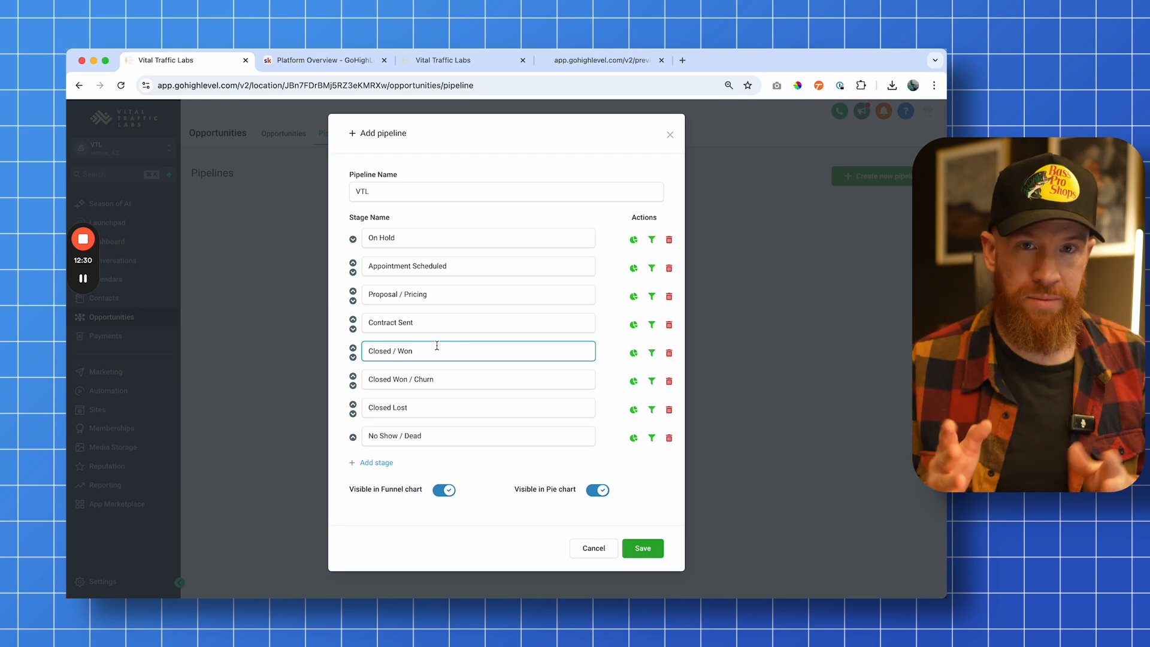
{"action": "left_click", "coordinate": [438, 379]}
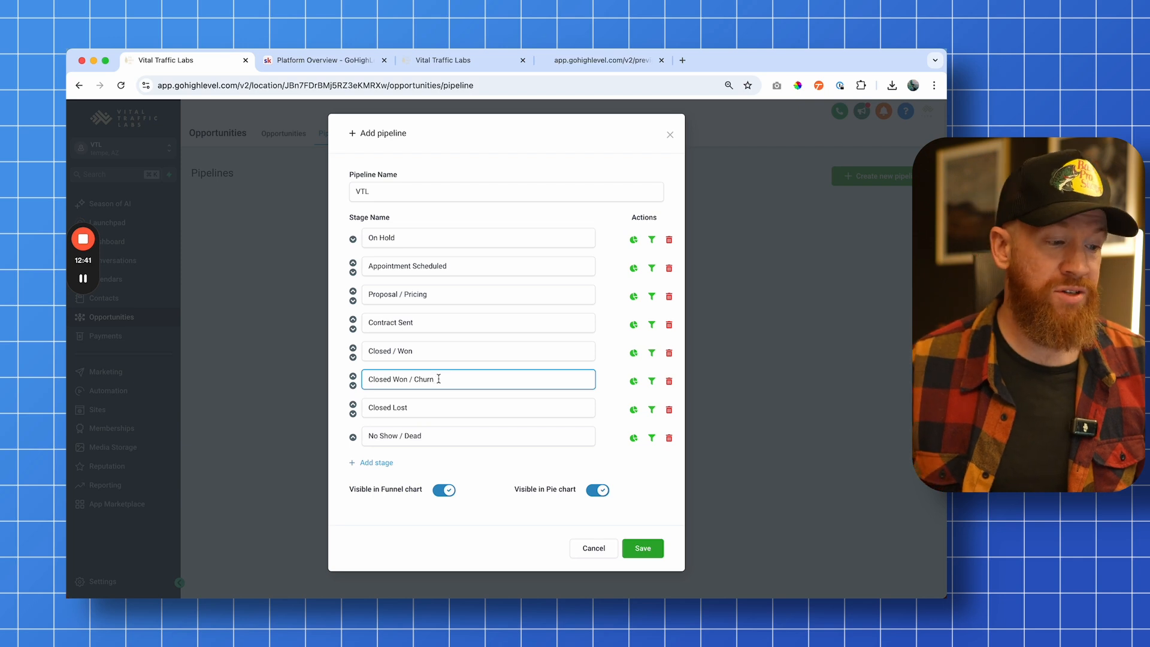
{"action": "left_click", "coordinate": [439, 378]}
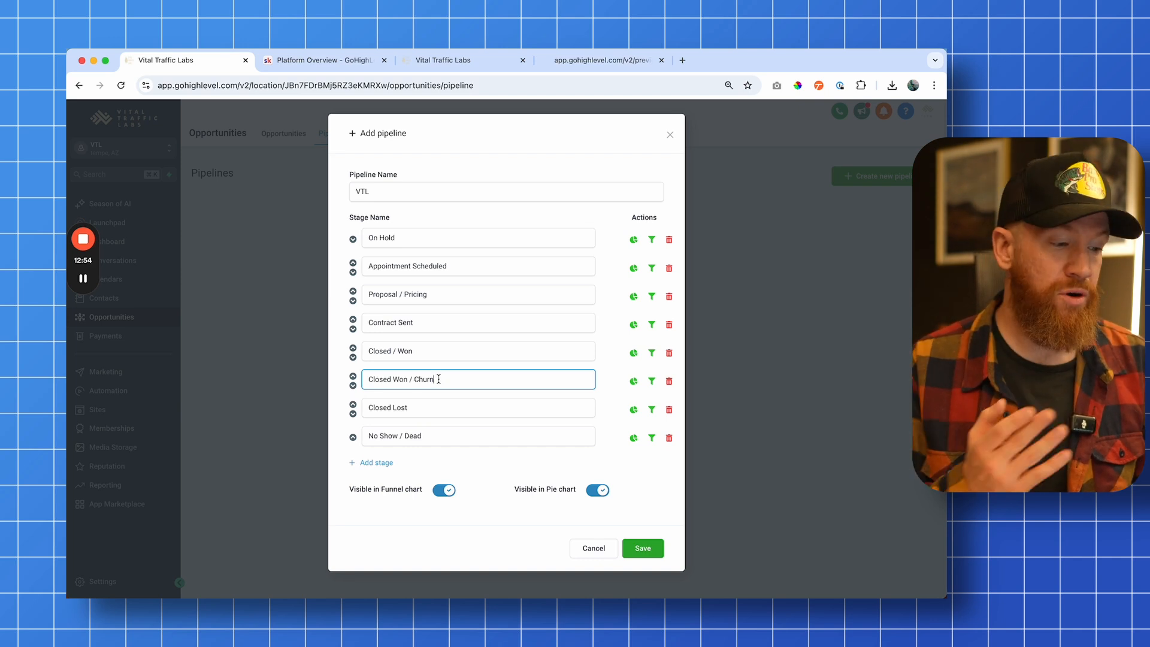
{"action": "left_click", "coordinate": [428, 409]}
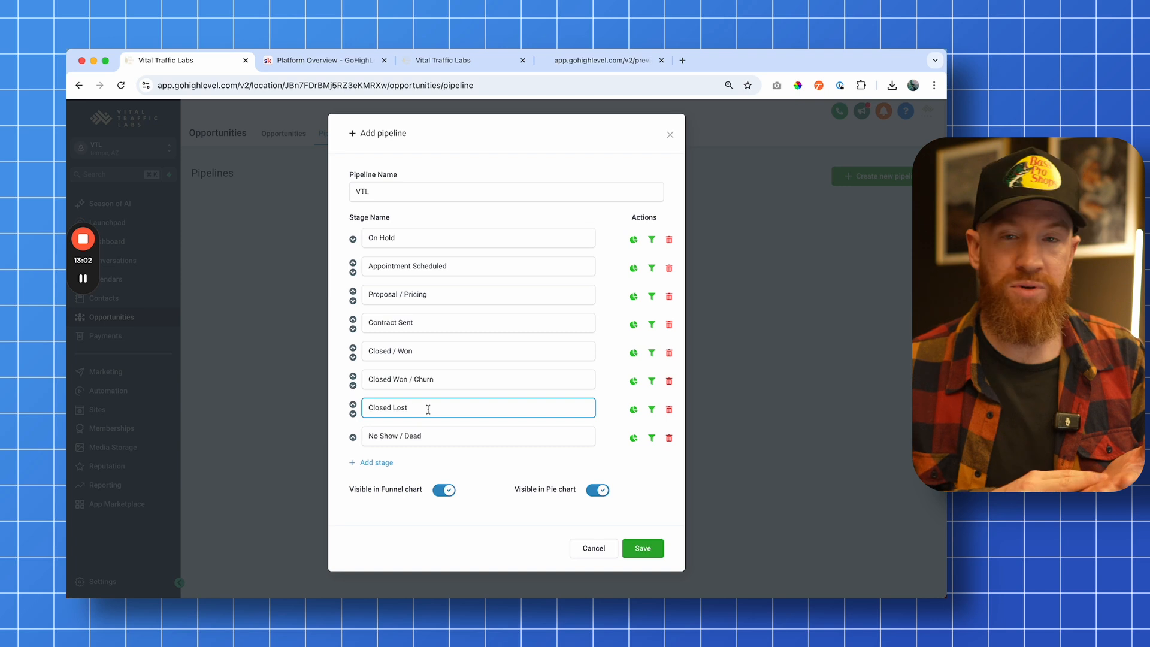
{"action": "left_click", "coordinate": [431, 439]}
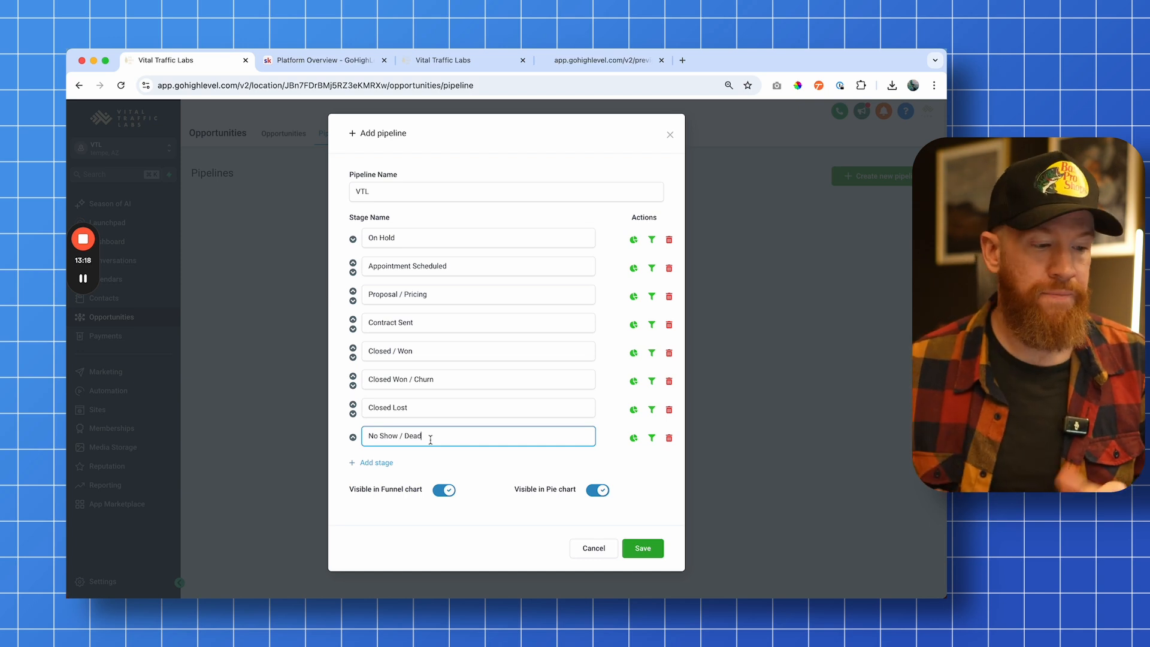
{"action": "left_click", "coordinate": [392, 503]}
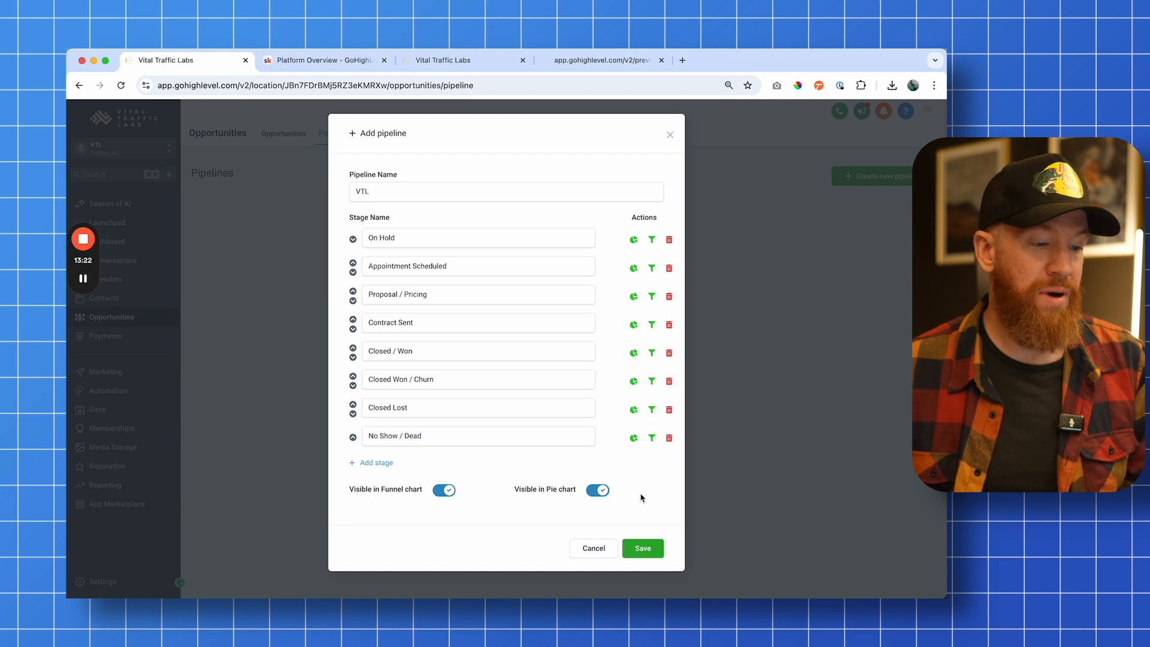
Save the VTL pipeline and open the Opportunities board to view its stages
{"action": "left_click", "coordinate": [642, 548]}
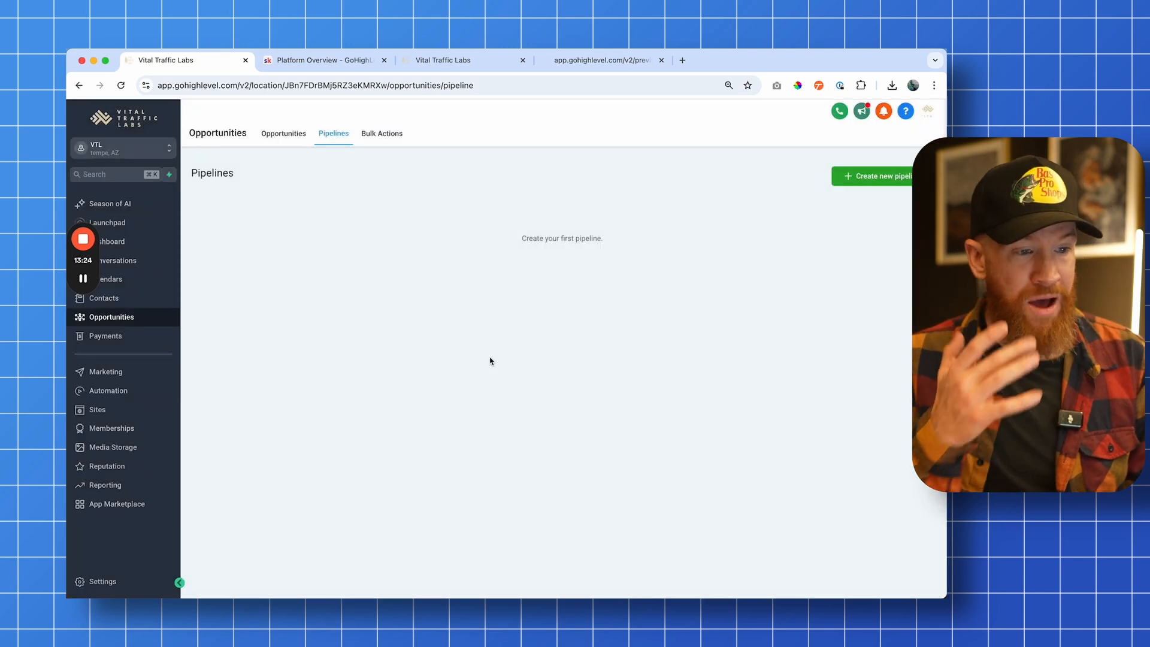
{"action": "left_click", "coordinate": [287, 133]}
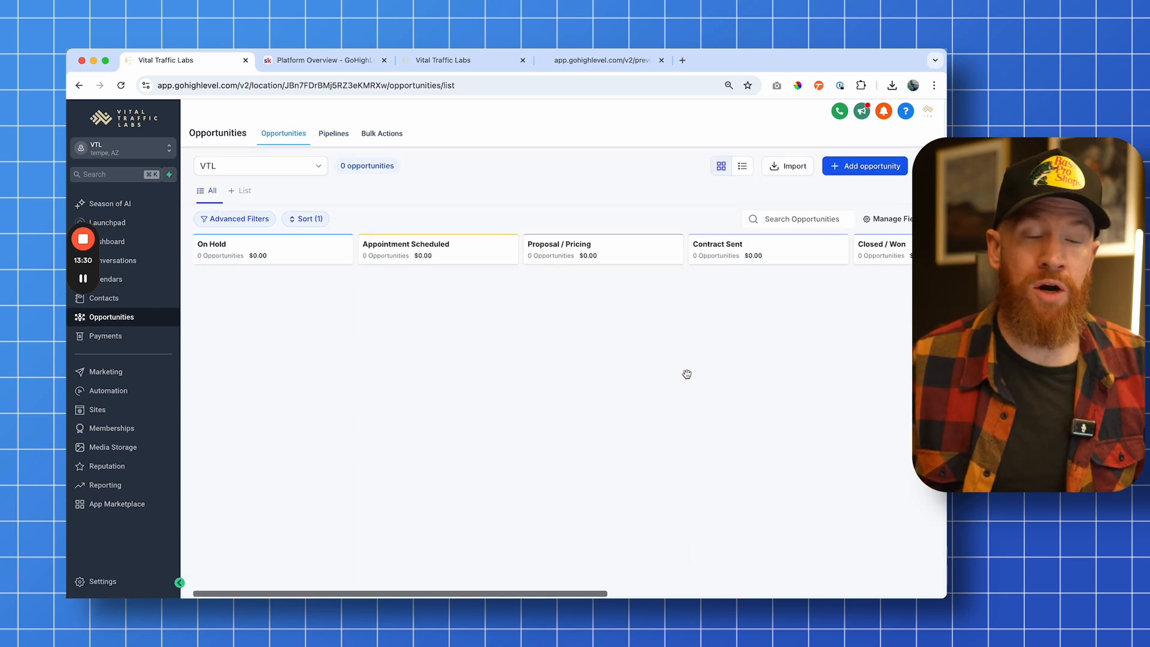
{"action": "left_click", "coordinate": [569, 358]}
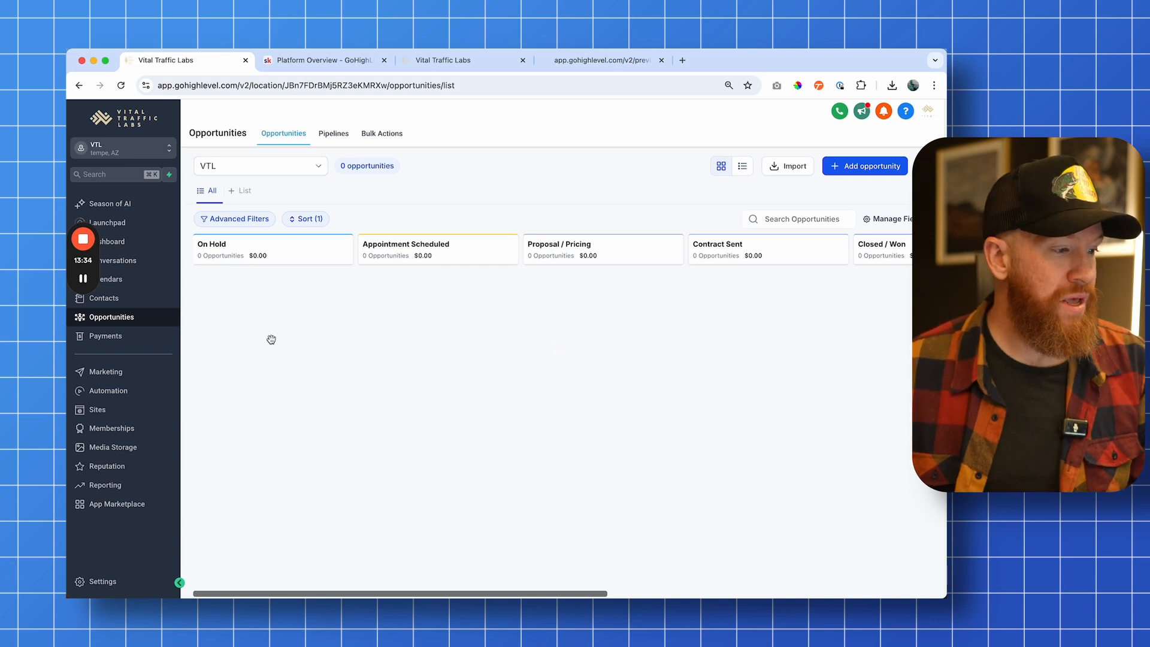
Create a new contact, entering the contact's first name, last name and e-mail address
{"action": "left_click", "coordinate": [142, 299]}
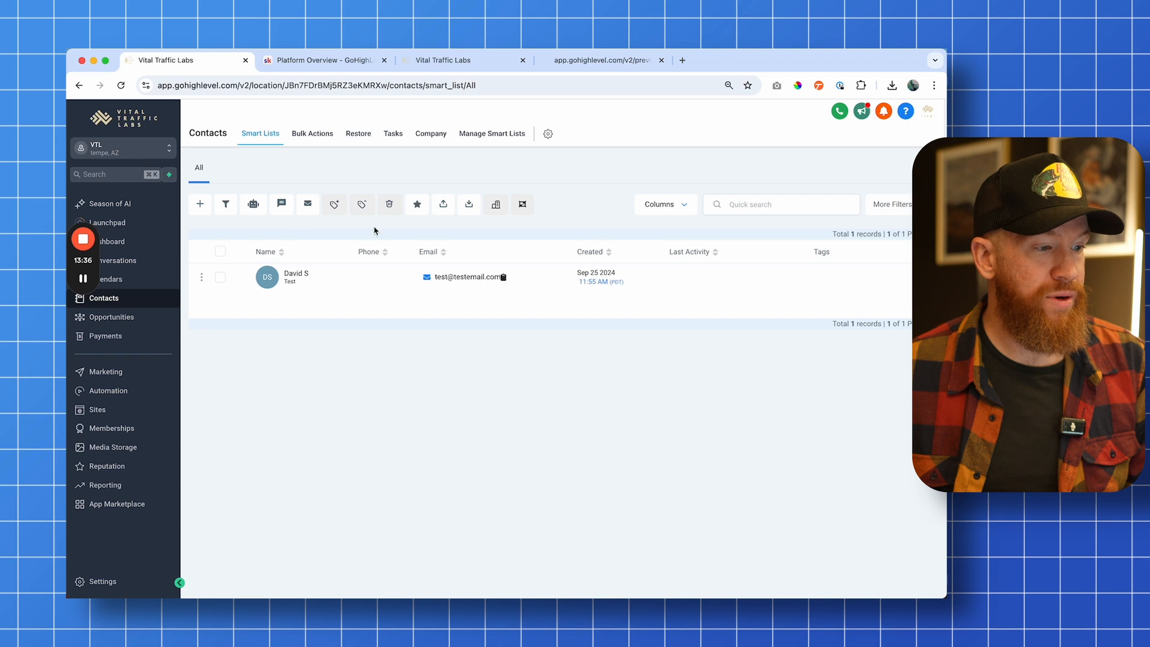
{"action": "left_click", "coordinate": [200, 204]}
{"action": "left_click", "coordinate": [378, 303]}
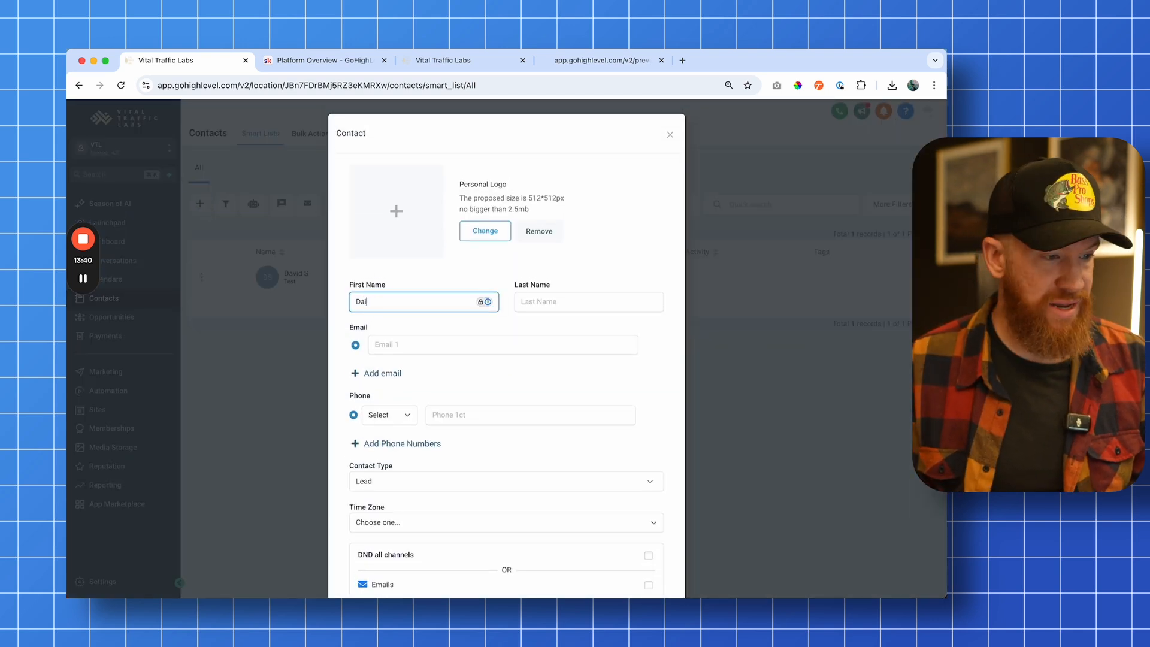
{"action": "key", "text": "Tab"}
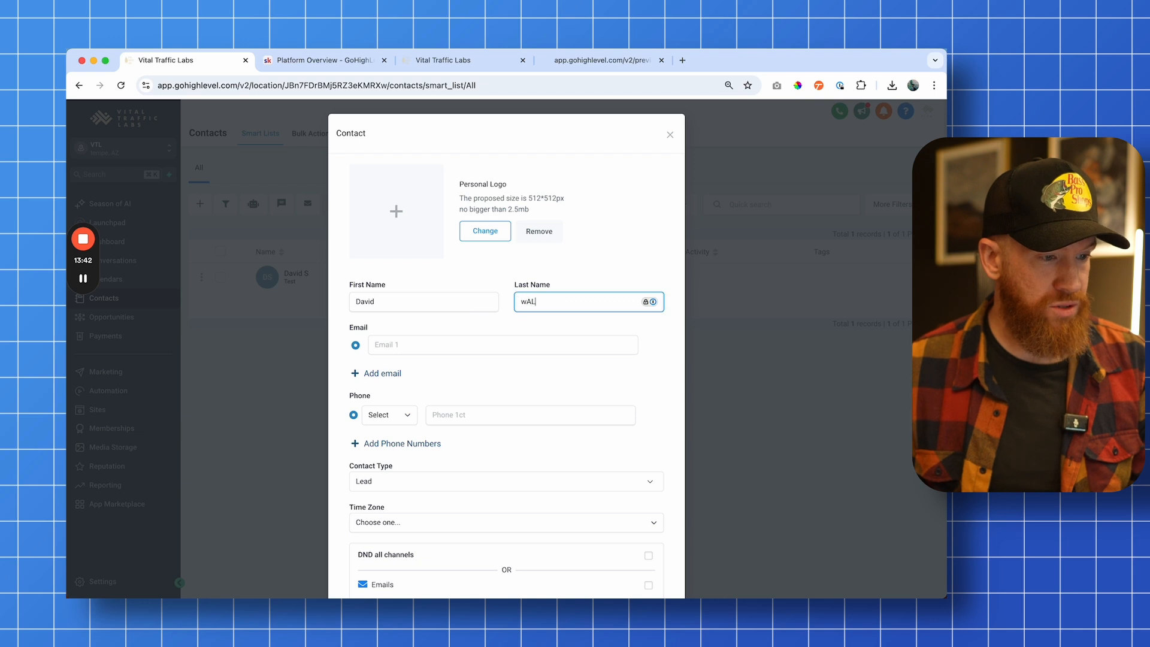
{"action": "key", "text": "Tab"}
{"action": "type", "text": "test@test"}
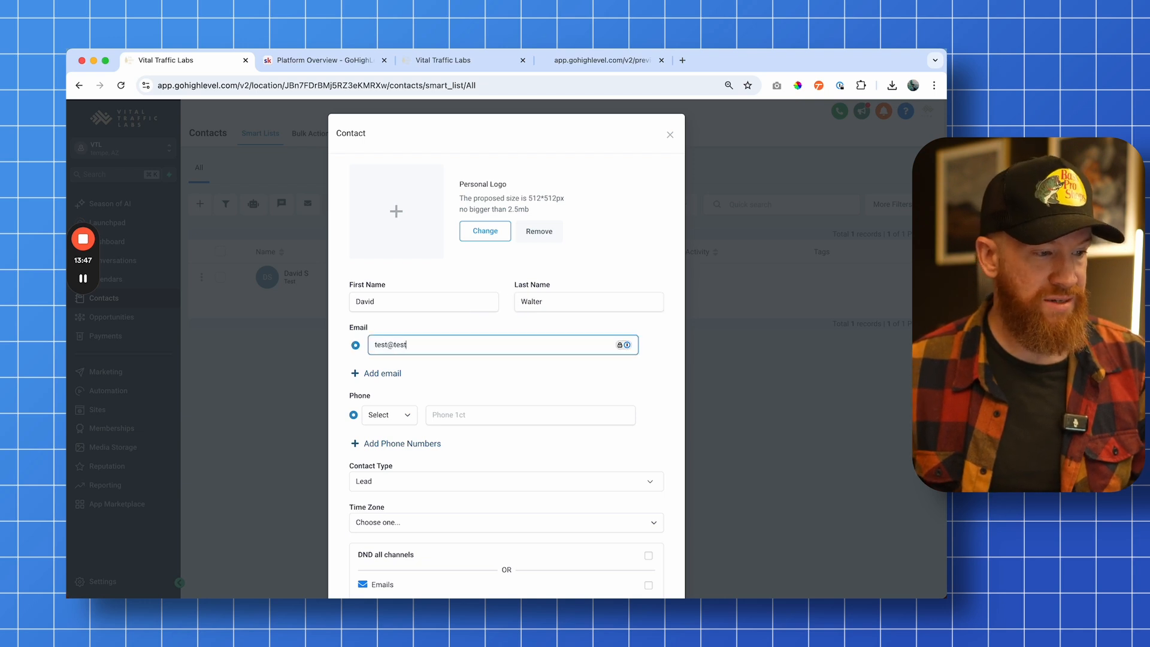
{"action": "type", "text": "emailforyoutube.com"}
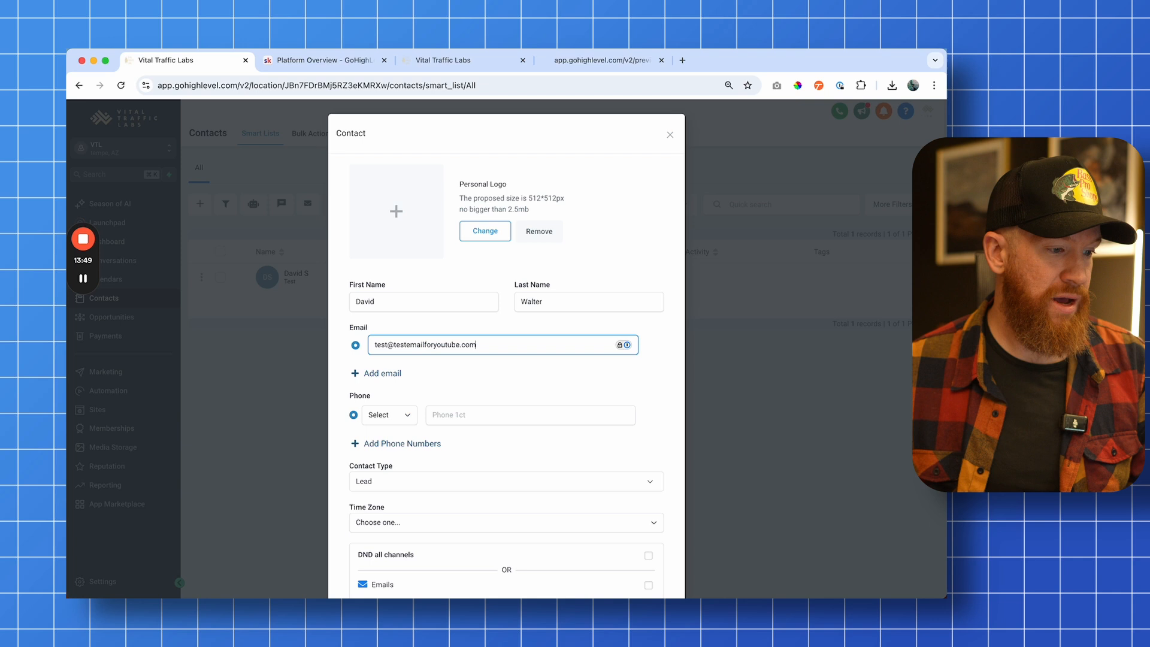
{"action": "scroll", "coordinate": [446, 329], "scroll_direction": "down", "scroll_amount": 3}
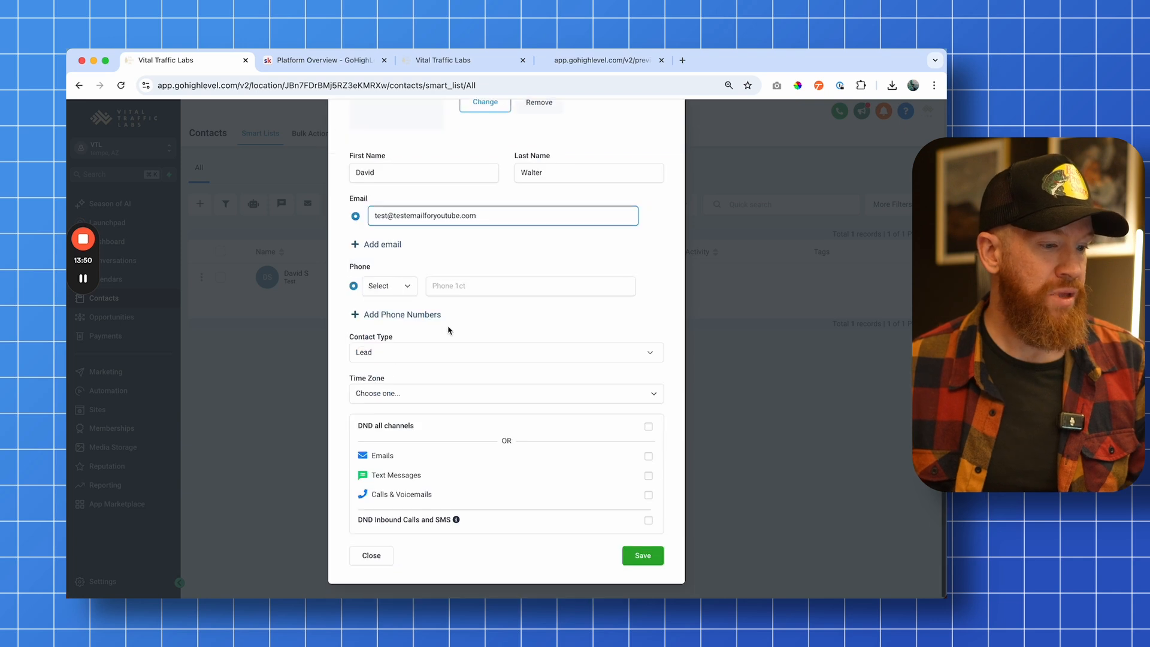
{"action": "left_click", "coordinate": [639, 555]}
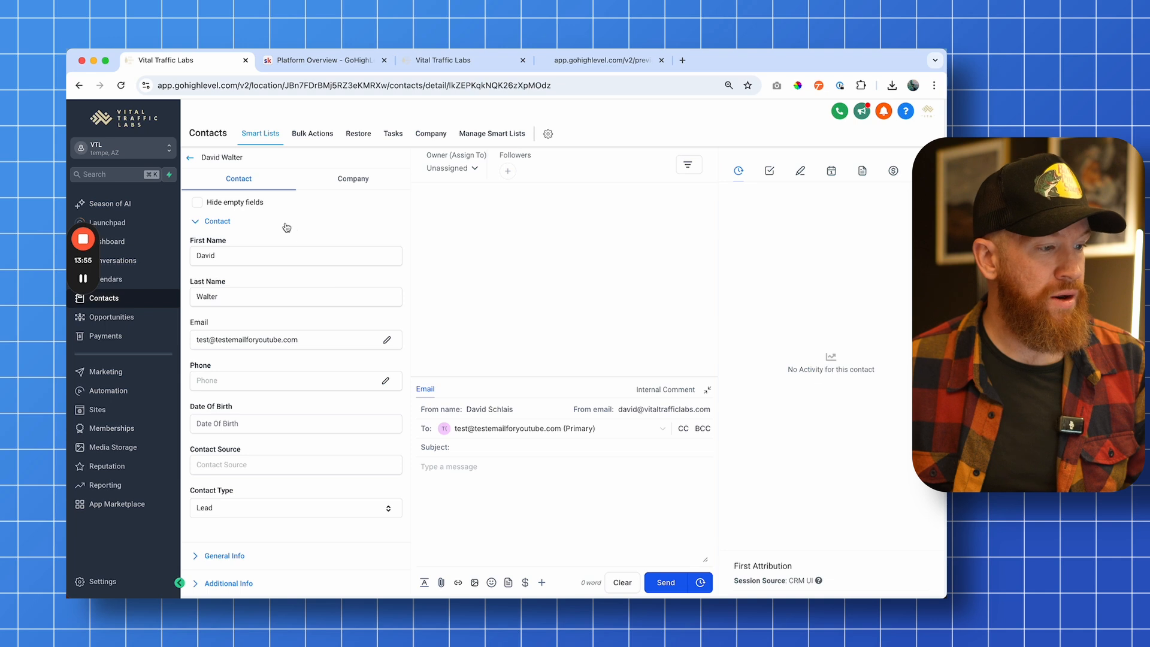
Add a new company named VTL to the contact's company section
{"action": "left_click", "coordinate": [353, 180]}
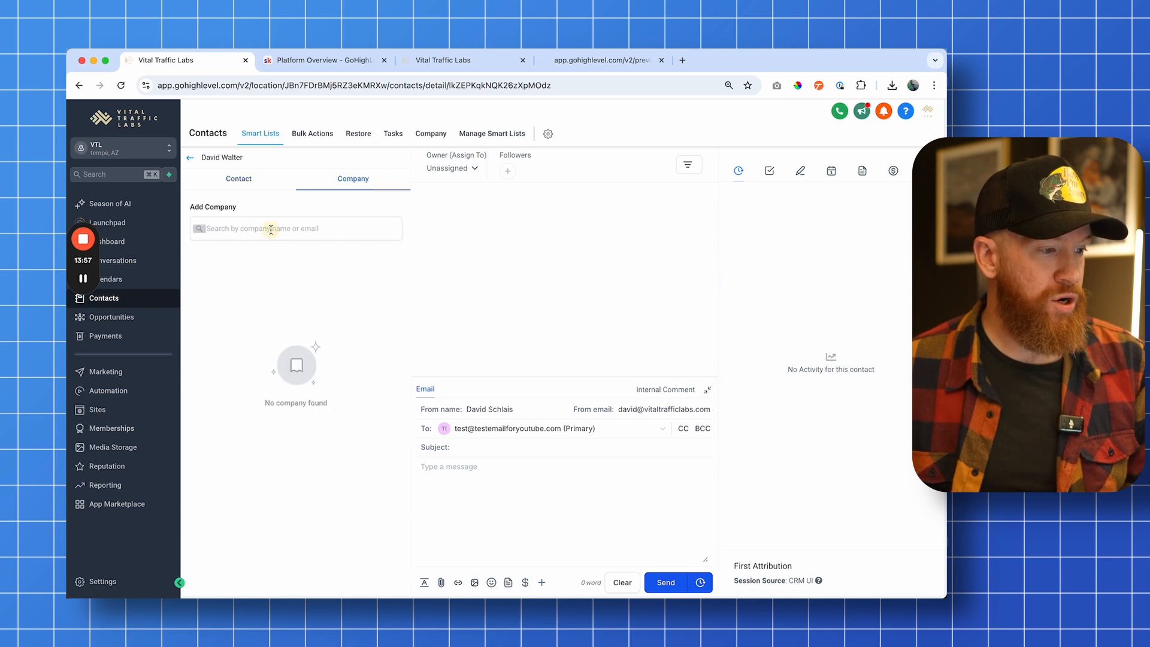
{"action": "left_click", "coordinate": [270, 227]}
{"action": "left_click", "coordinate": [299, 293]}
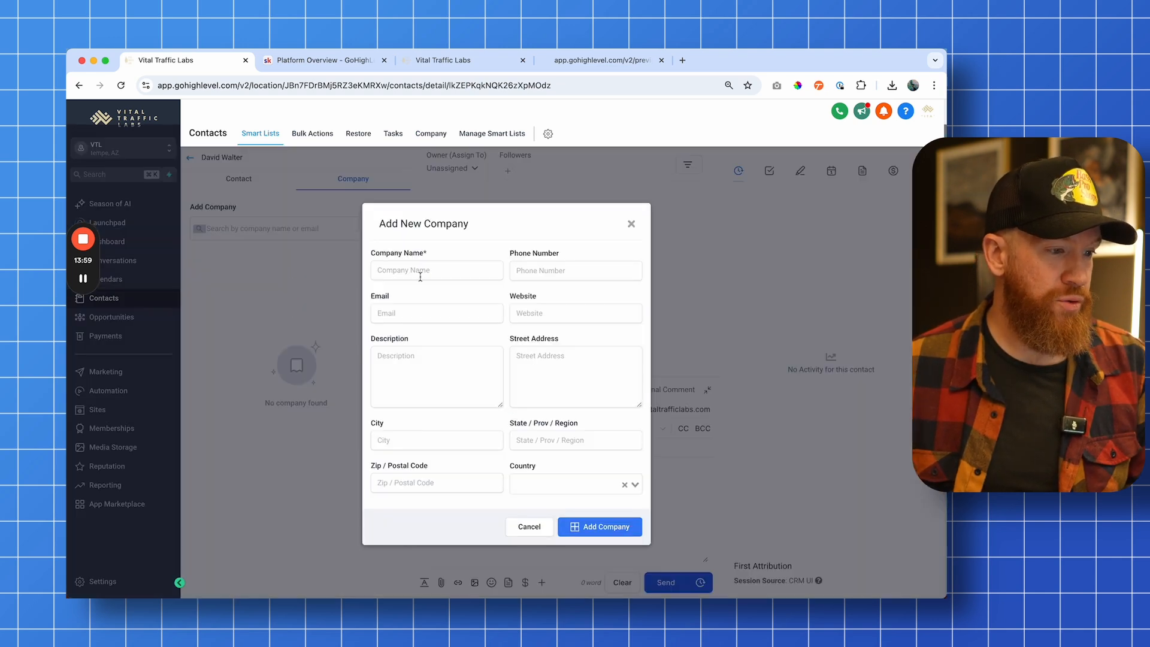
{"action": "left_click", "coordinate": [421, 271]}
{"action": "type", "text": "VTL"}
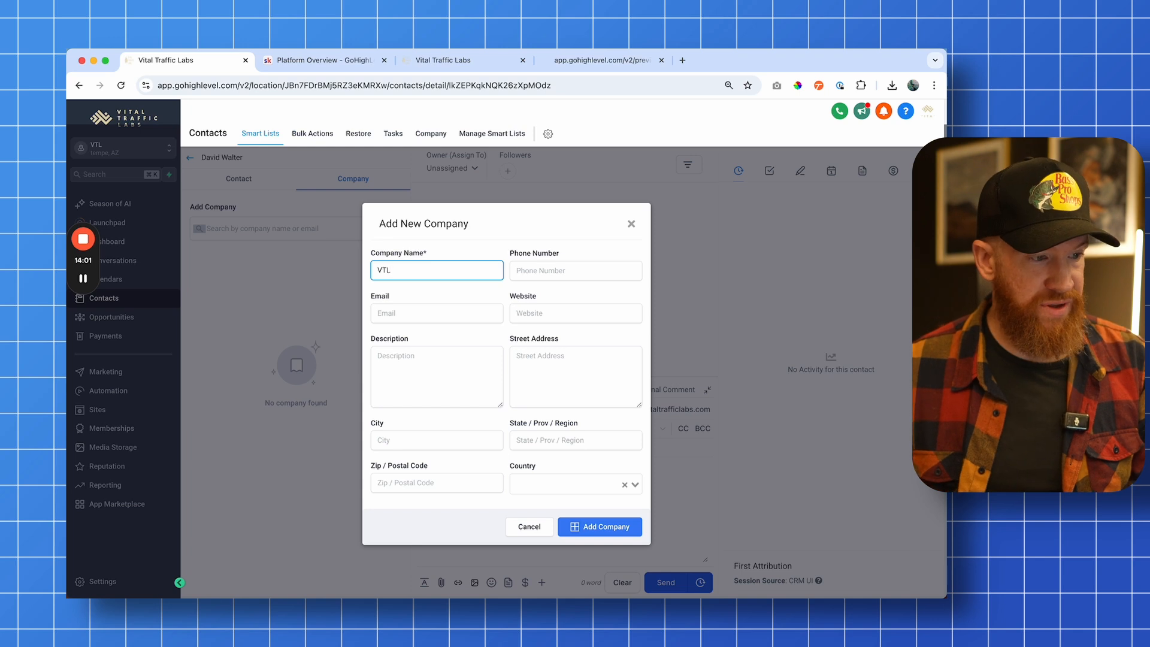
{"action": "left_click", "coordinate": [608, 527]}
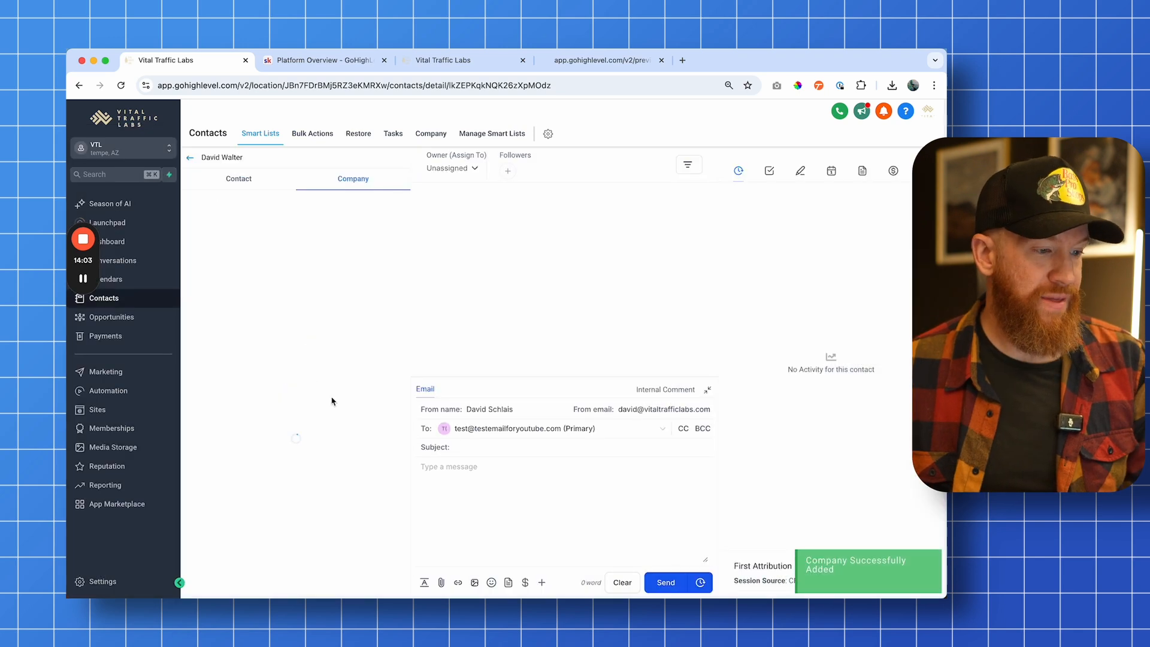
Start a new opportunity for the new contact in the VTL pipeline at the Proposal / Pricing stage
{"action": "left_click", "coordinate": [131, 317]}
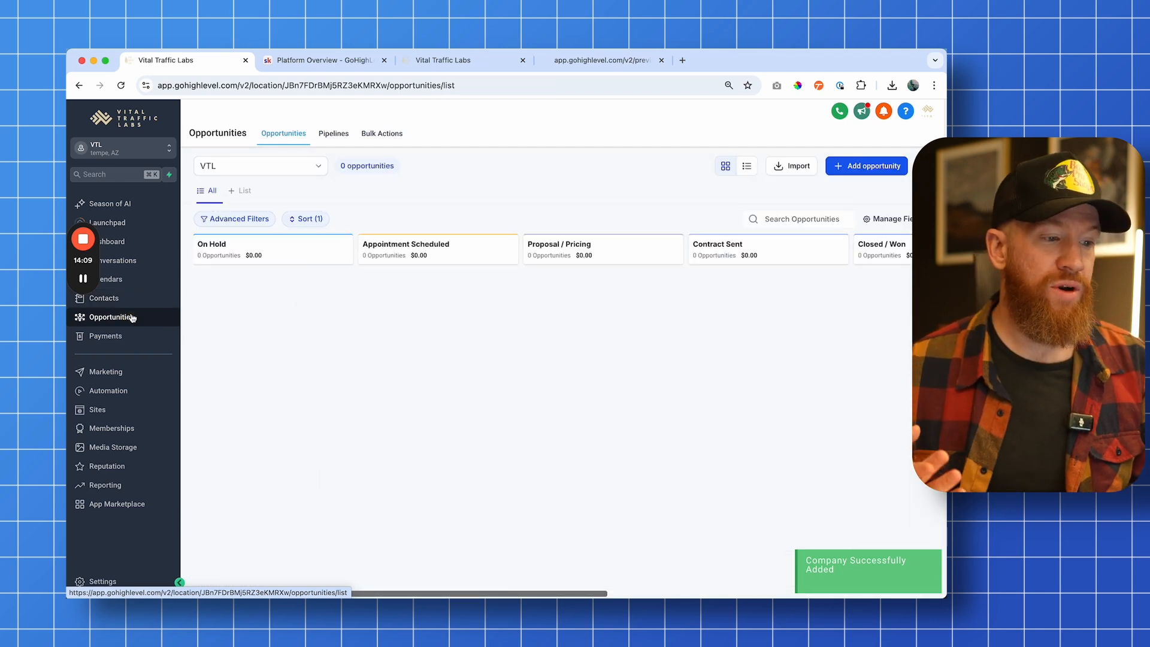
{"action": "left_click", "coordinate": [610, 302]}
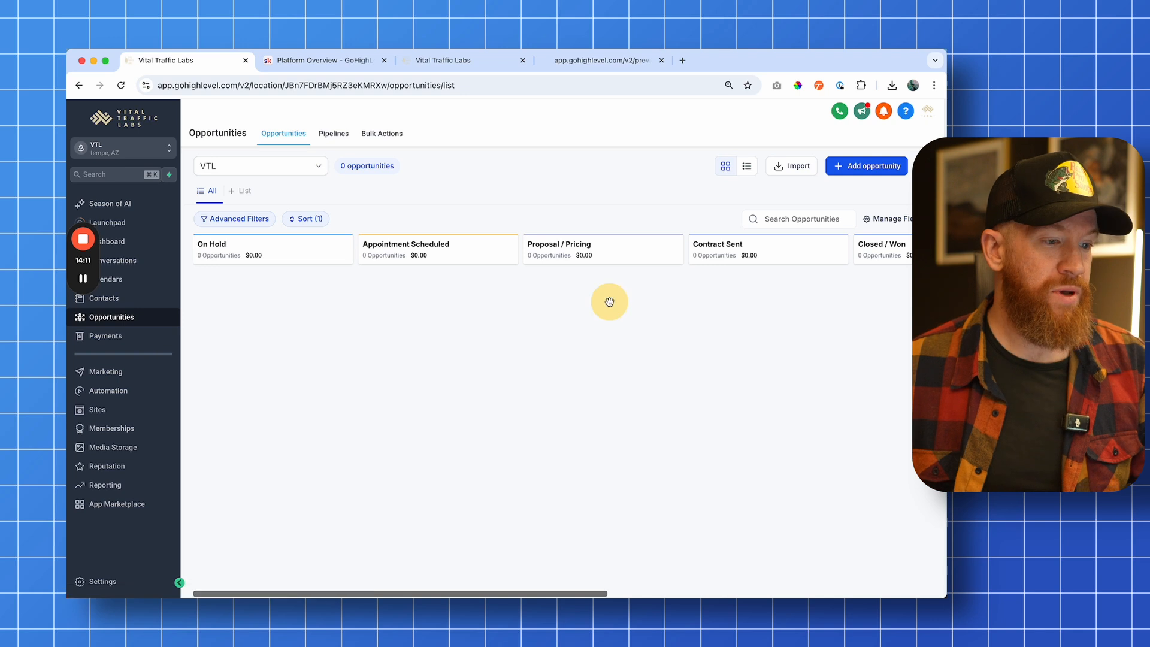
{"action": "left_click", "coordinate": [856, 165]}
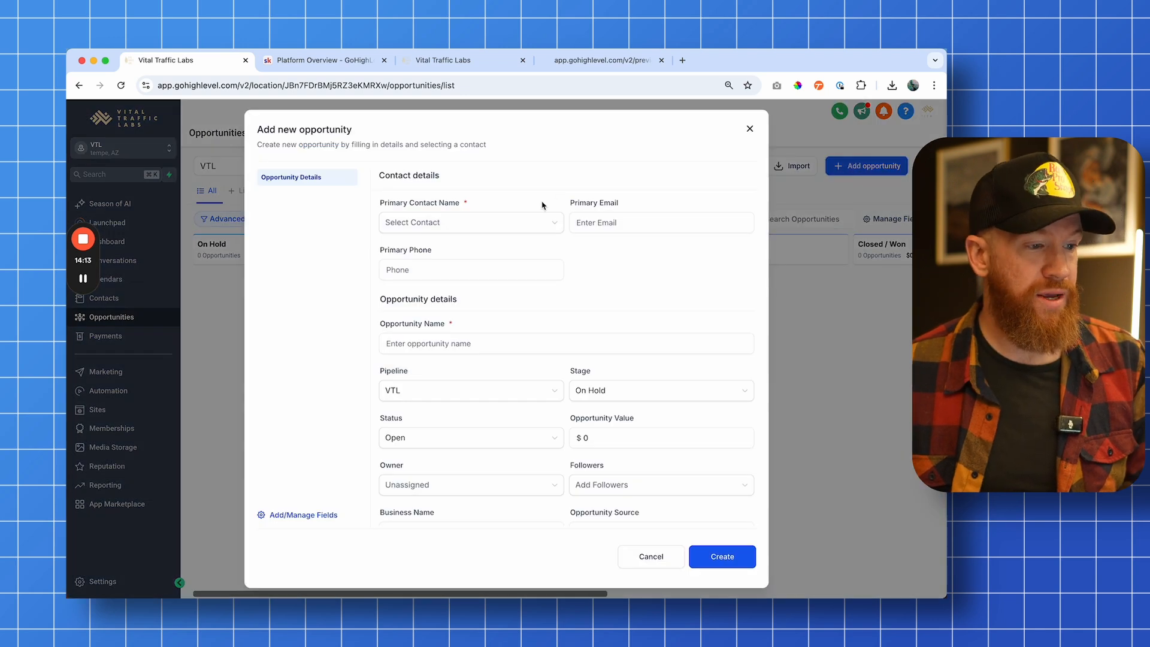
{"action": "left_click", "coordinate": [488, 219]}
{"action": "left_click", "coordinate": [444, 258]}
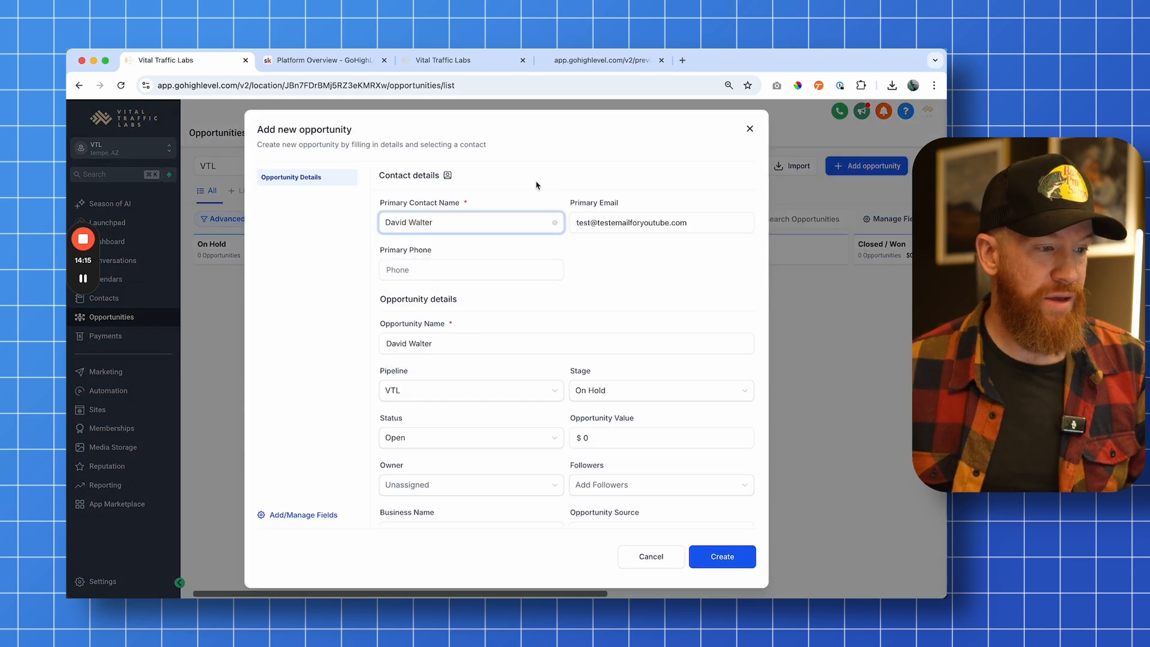
{"action": "scroll", "coordinate": [599, 275], "scroll_direction": "down", "scroll_amount": 3}
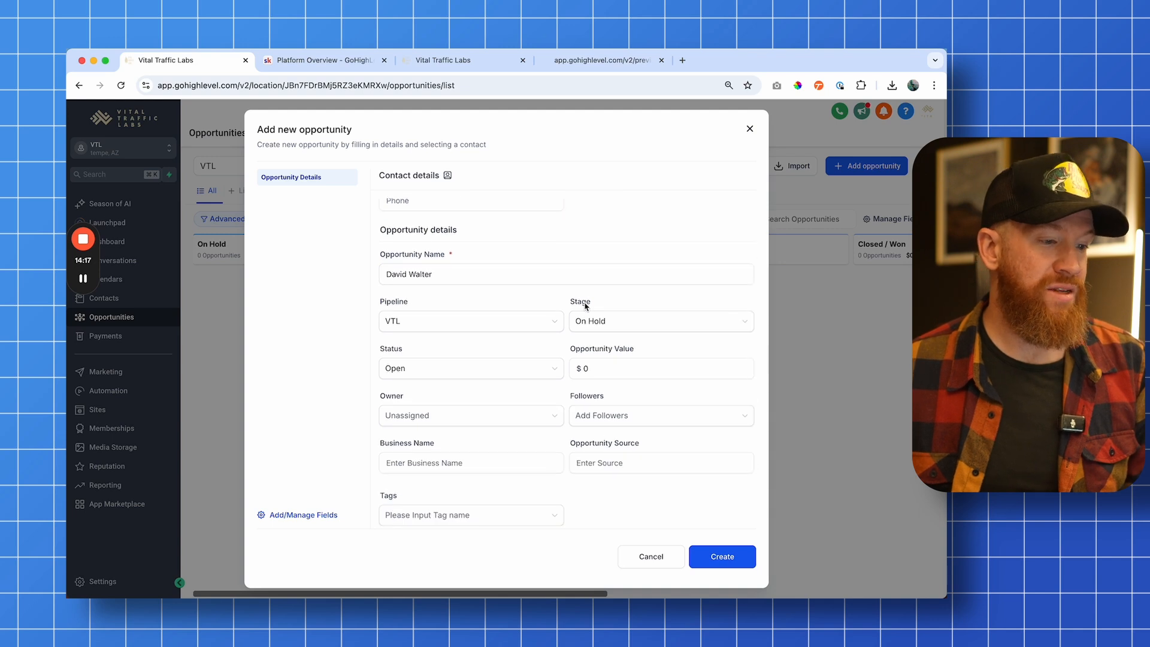
{"action": "left_click", "coordinate": [587, 321]}
{"action": "left_click", "coordinate": [625, 385]}
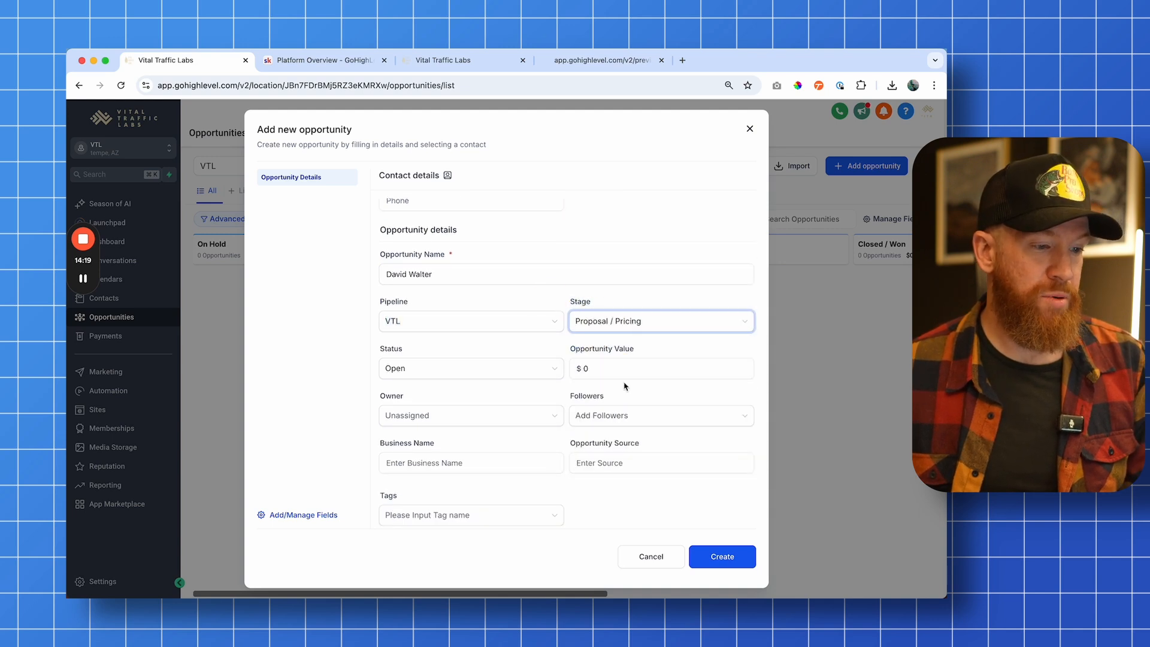
Set the opportunity value to $5000, create the opportunity and close its edit dialog
{"action": "left_click", "coordinate": [628, 365]}
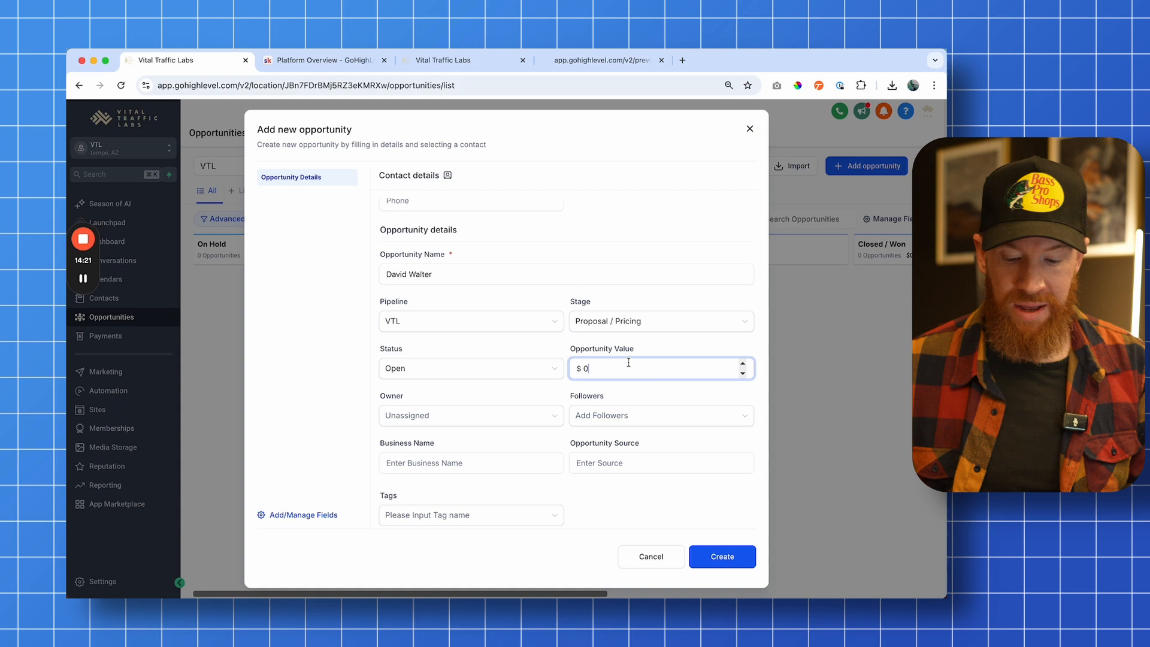
{"action": "key", "text": "BackSpace"}
{"action": "type", "text": "5000"}
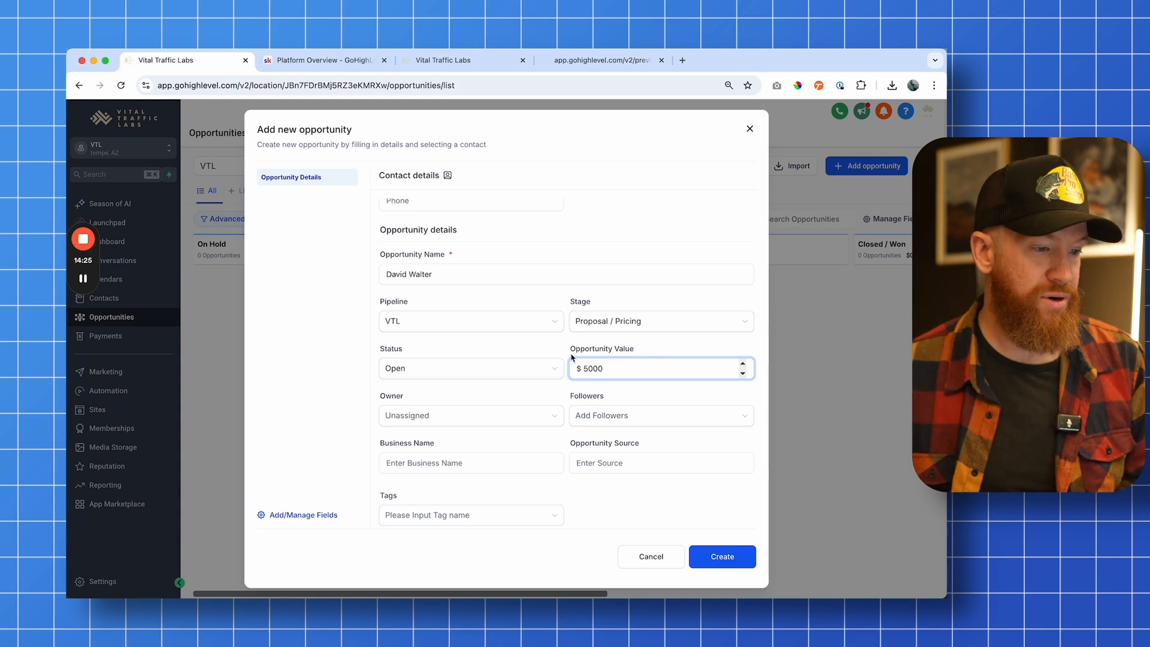
{"action": "scroll", "coordinate": [590, 396], "scroll_direction": "down", "scroll_amount": 1}
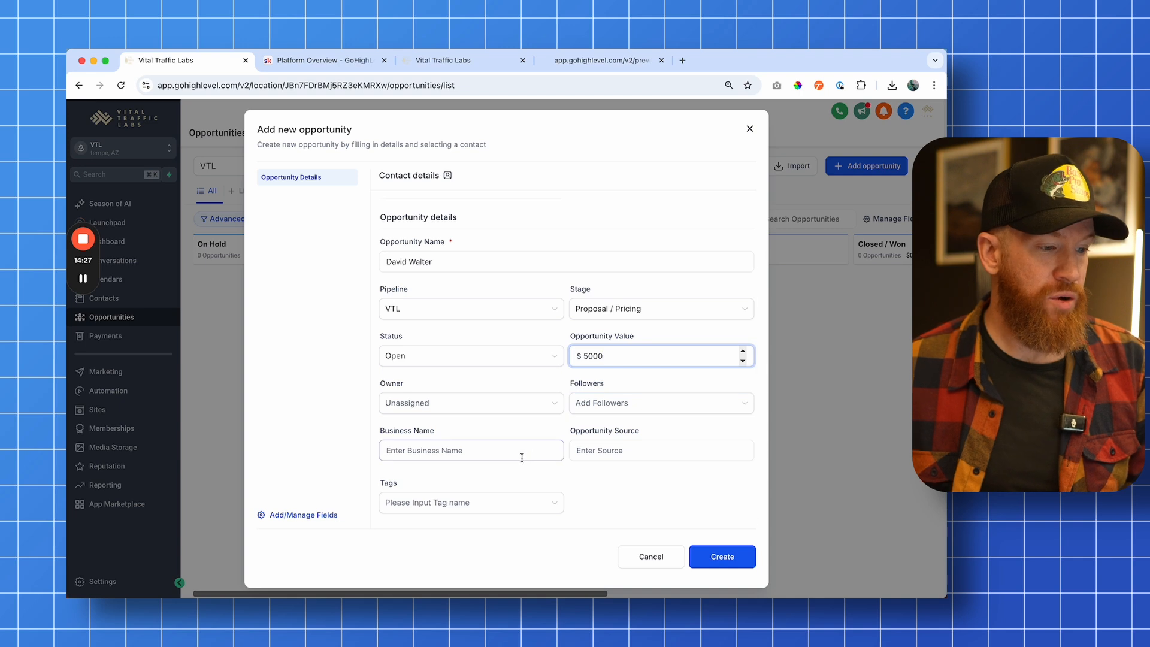
{"action": "left_click", "coordinate": [717, 556]}
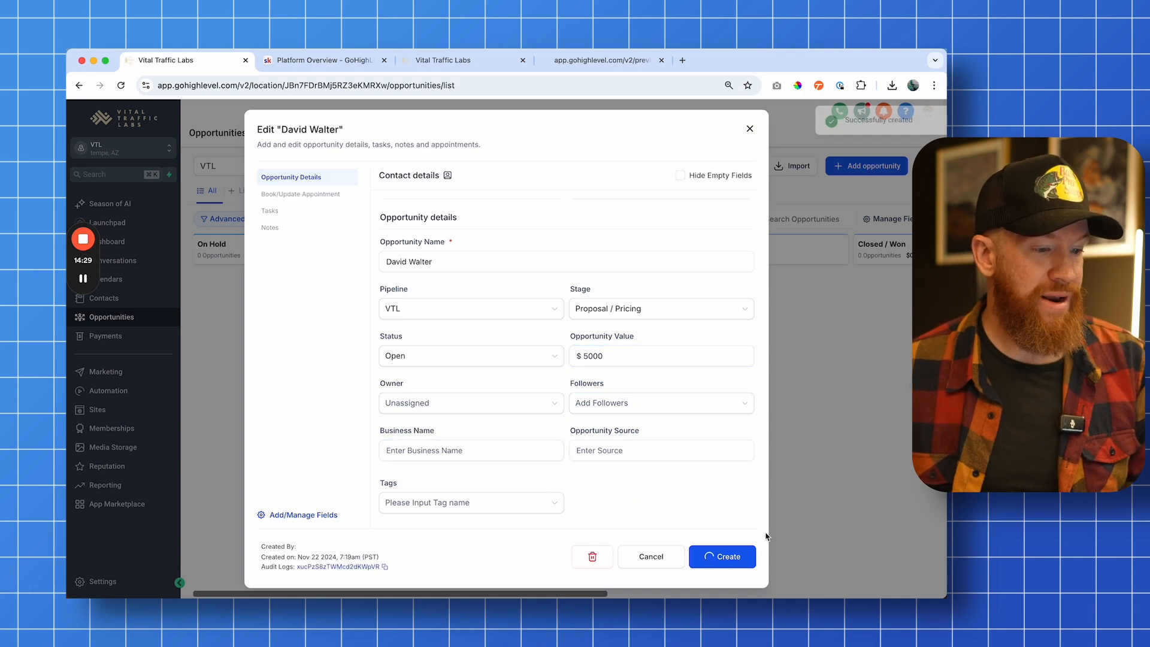
{"action": "left_click", "coordinate": [749, 126]}
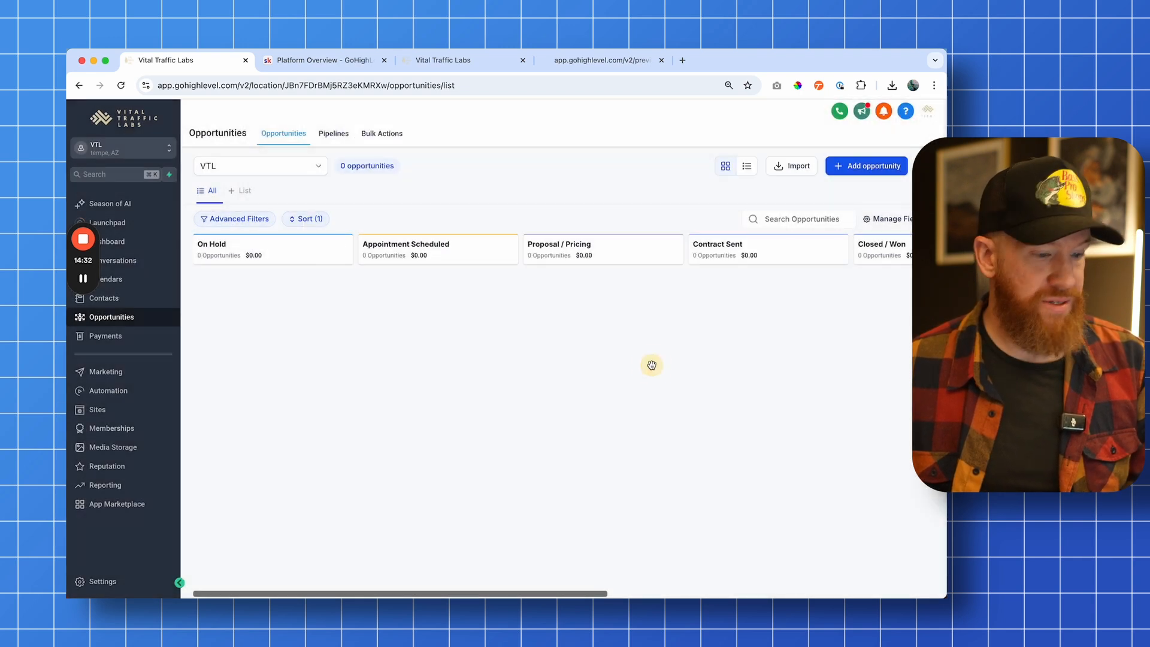
Refresh the opportunities board and move the opportunity card to the Contract Sent stage
{"action": "key", "text": "super+r"}
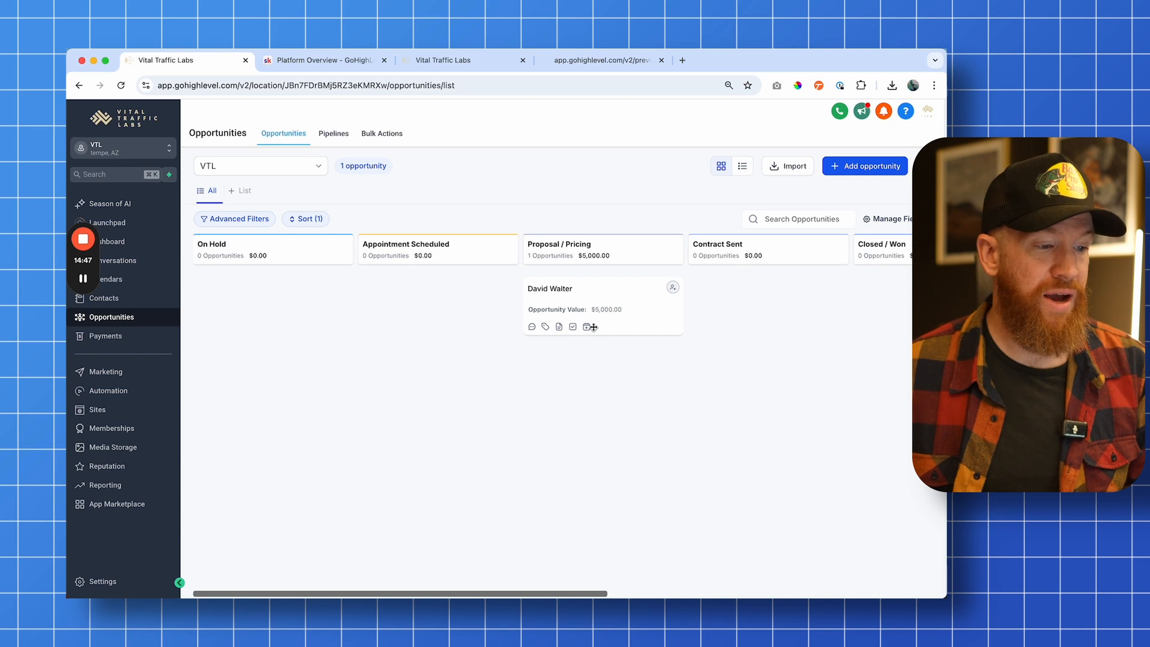
{"action": "left_click_drag", "start_coordinate": [584, 287], "coordinate": [740, 307]}
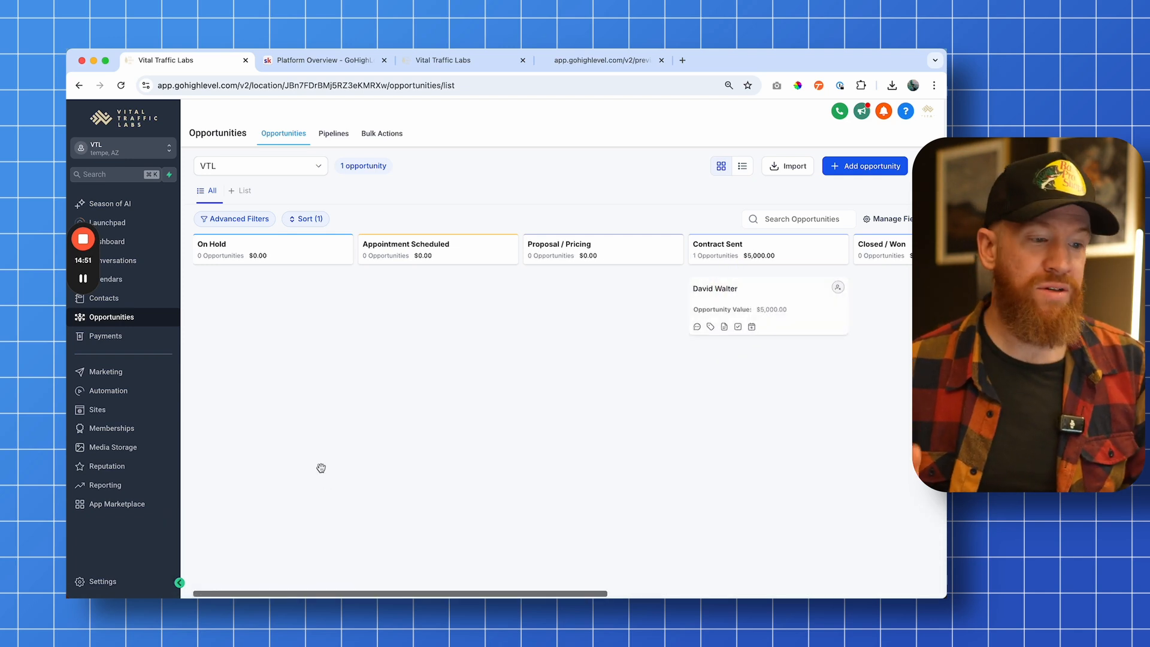
Open the dashboard to review the opportunity status, value and funnel widgets
{"action": "left_click", "coordinate": [142, 243]}
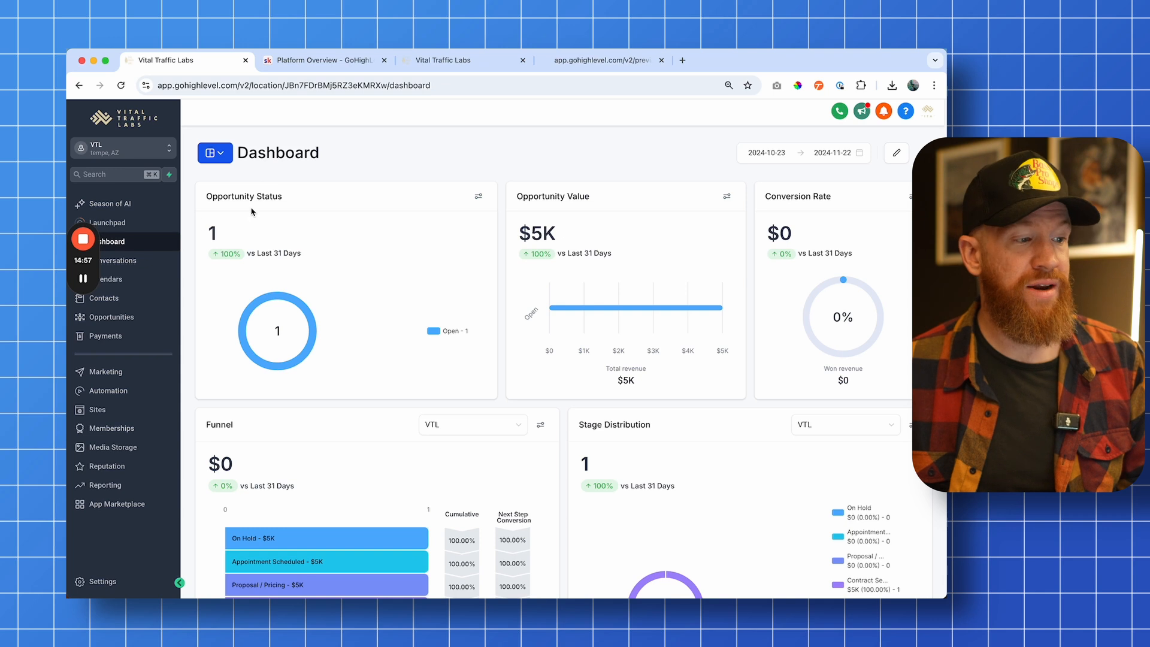
{"action": "left_click_drag", "start_coordinate": [525, 194], "coordinate": [609, 212]}
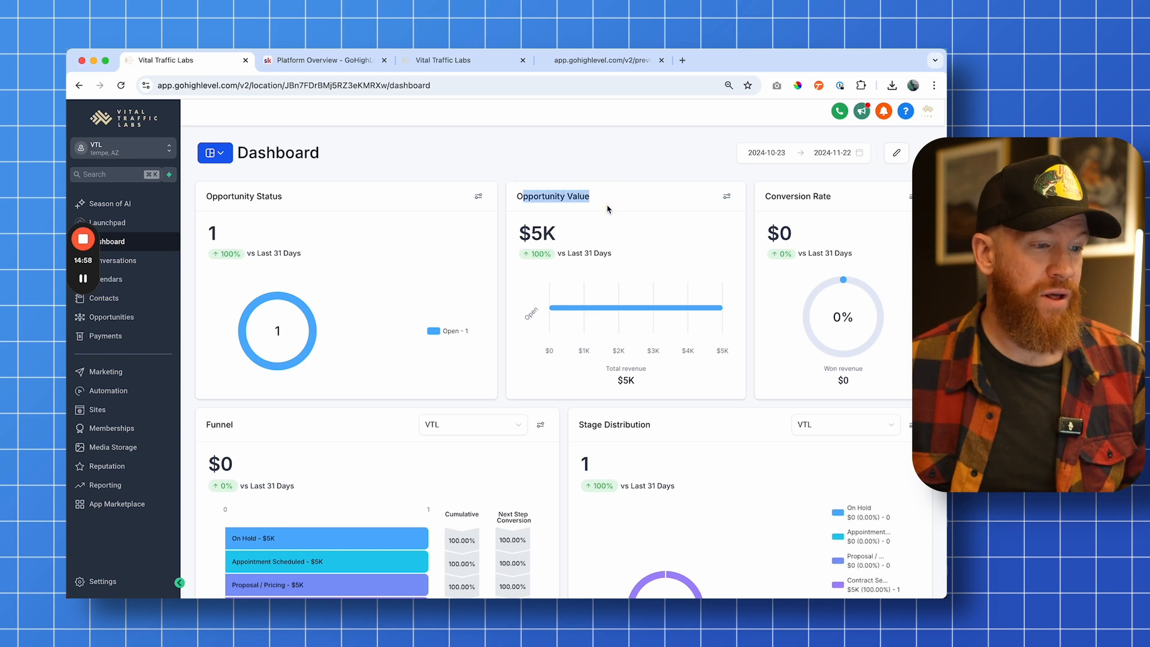
{"action": "left_click", "coordinate": [508, 166]}
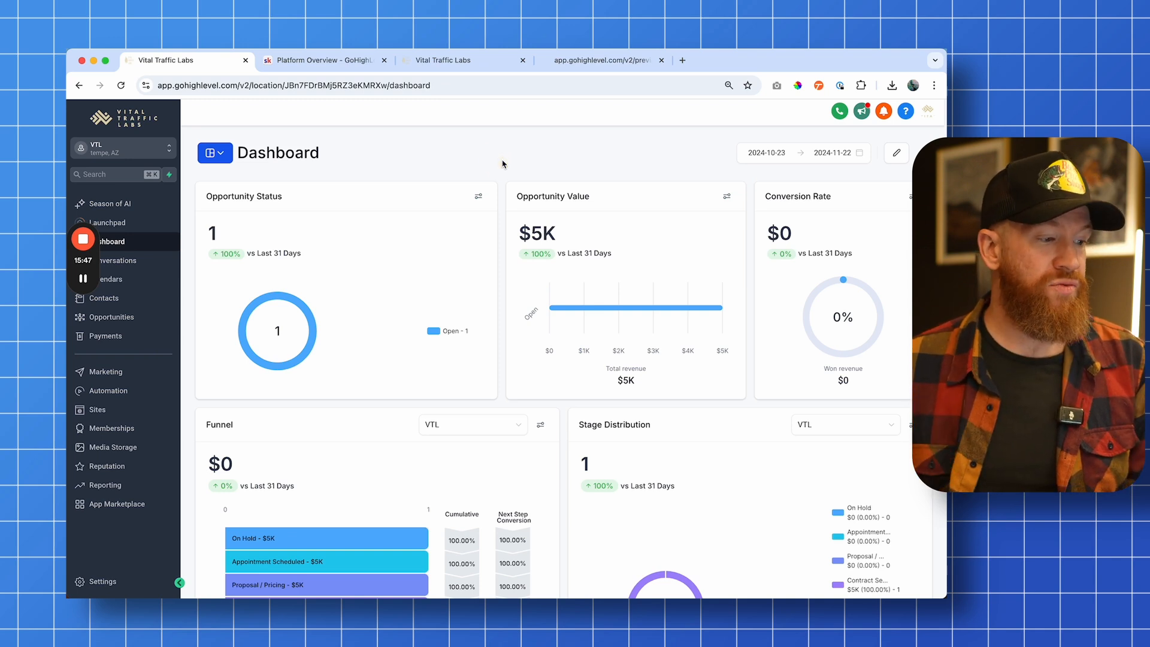
Open Automation and browse the workflow recipe templates before going back to the list
{"action": "left_click", "coordinate": [105, 390]}
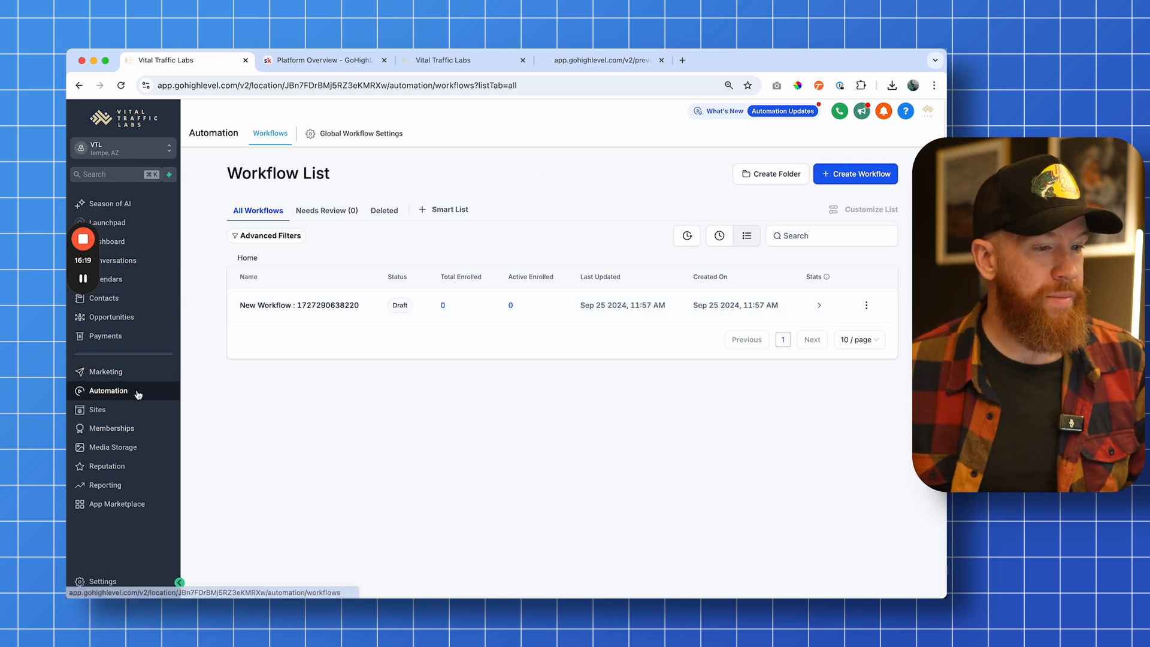
{"action": "left_click", "coordinate": [863, 182]}
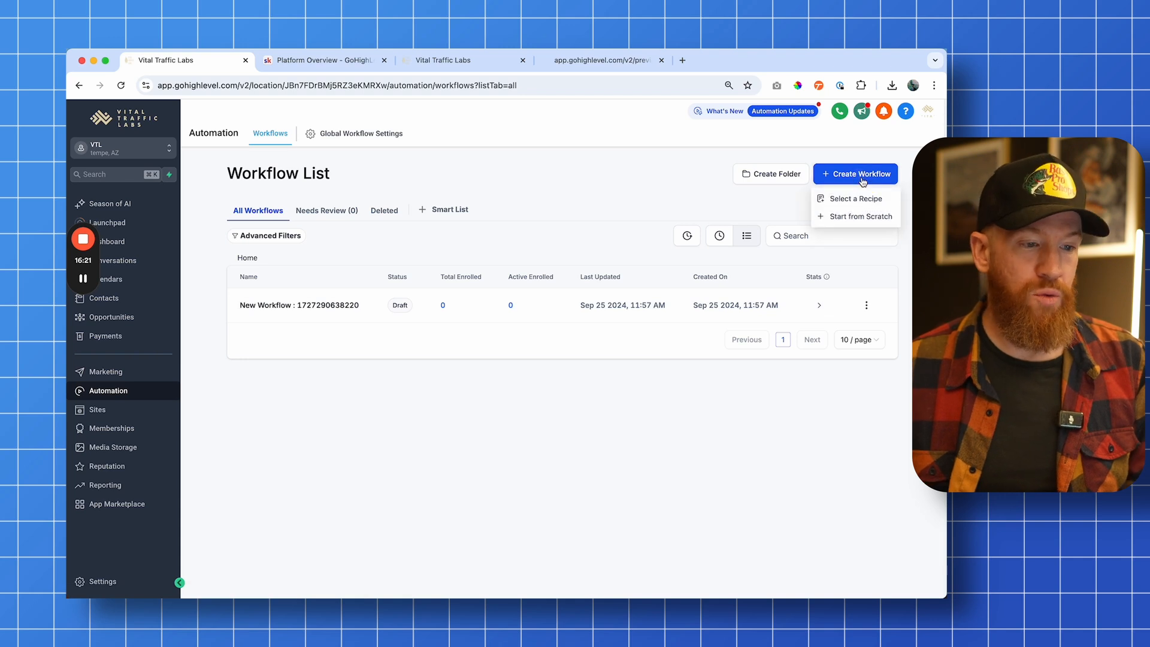
{"action": "left_click", "coordinate": [855, 201]}
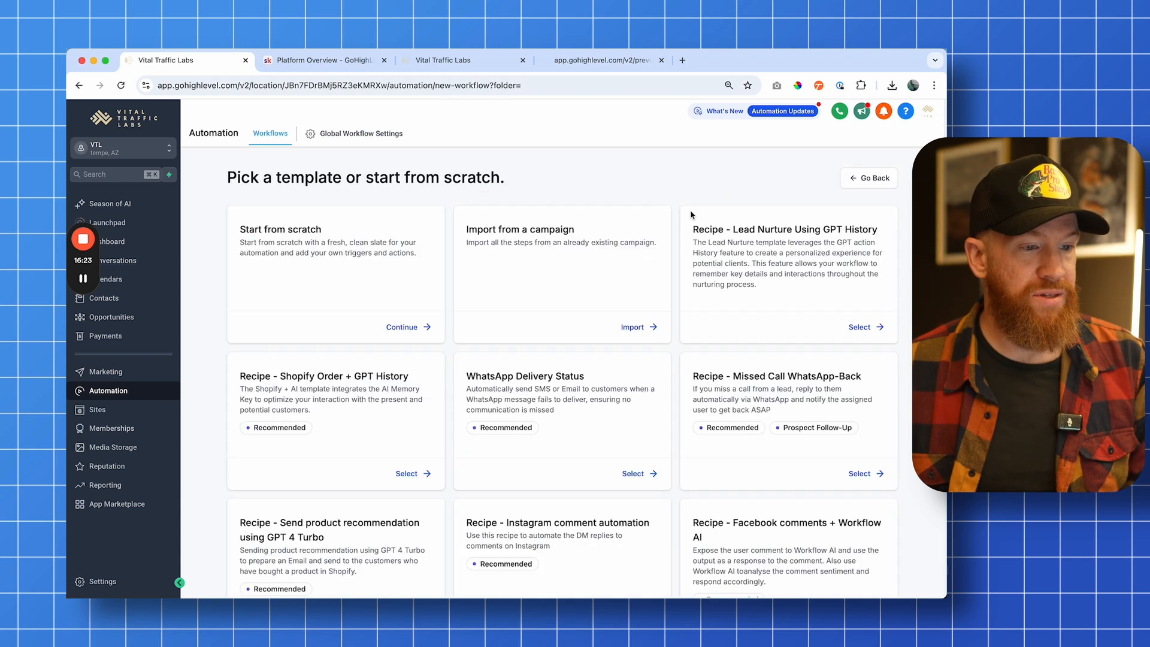
{"action": "left_click", "coordinate": [682, 179]}
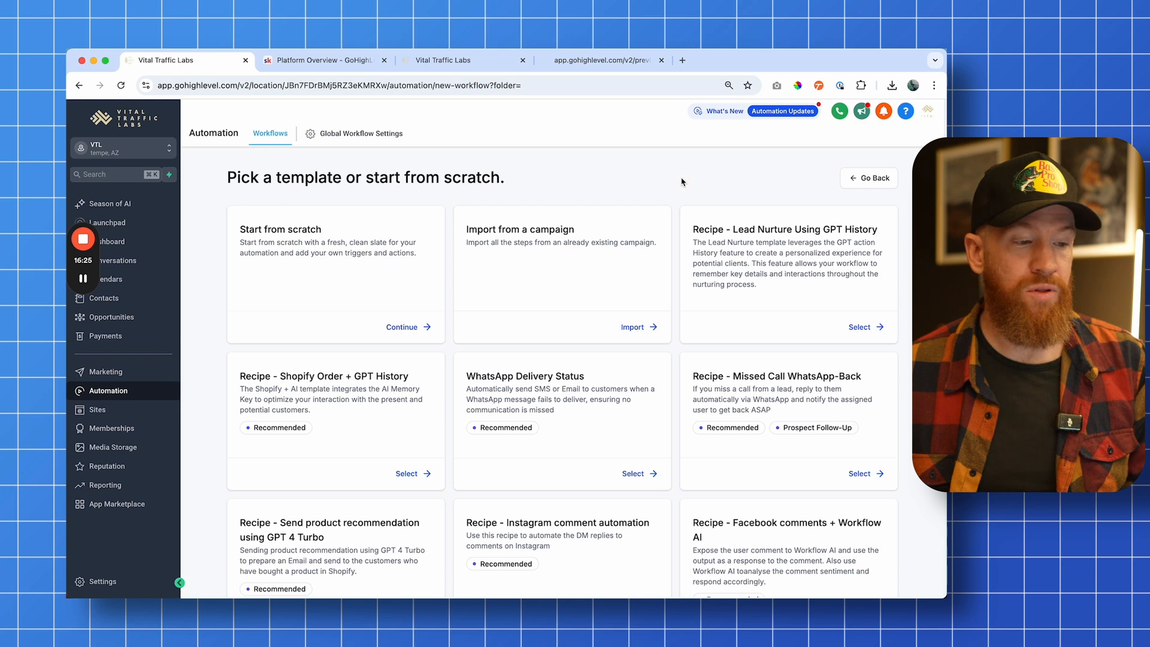
{"action": "left_click", "coordinate": [867, 178]}
Create a new workflow from scratch and dismiss the multiple opportunities notice
{"action": "left_click", "coordinate": [854, 175]}
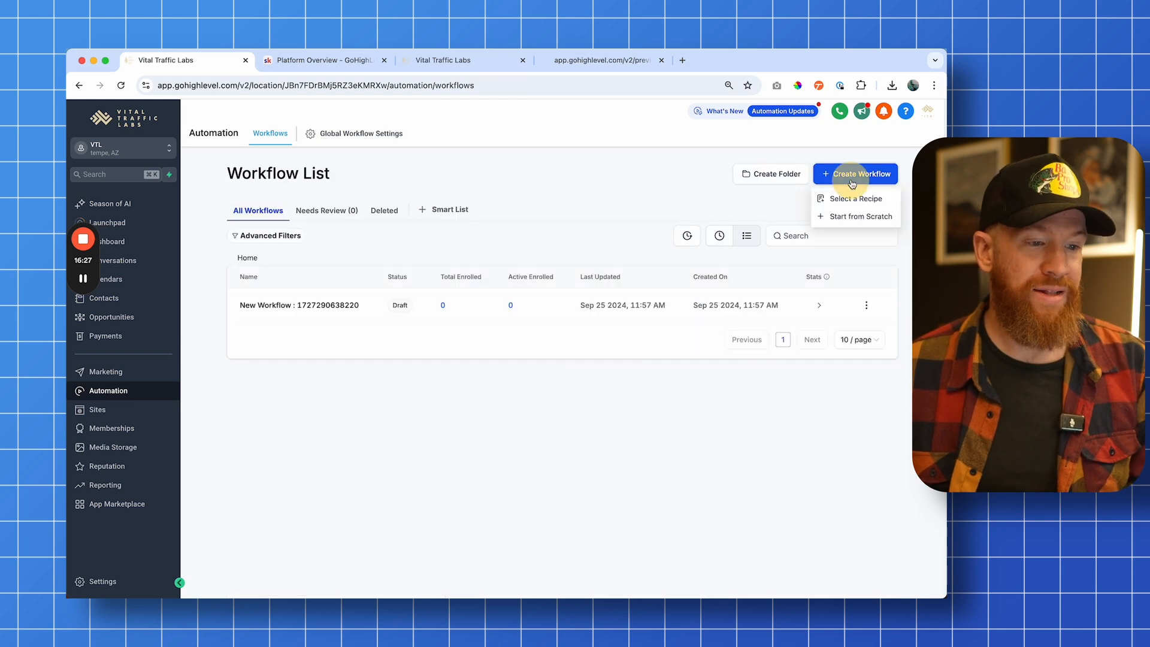
{"action": "left_click", "coordinate": [849, 216]}
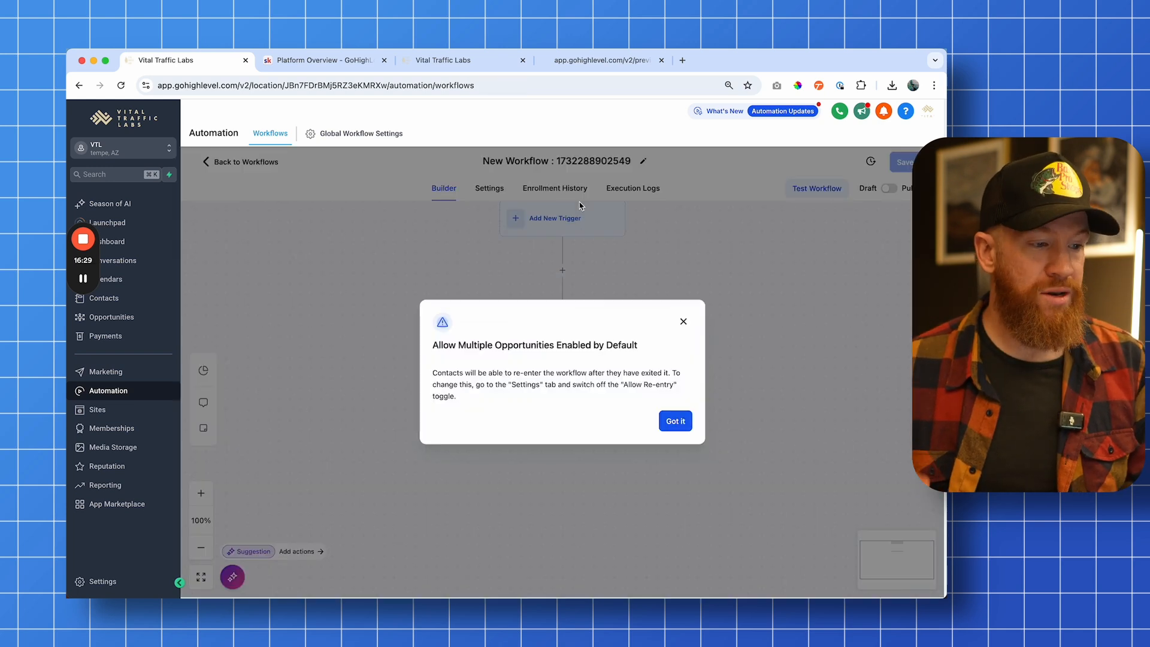
{"action": "left_click", "coordinate": [675, 421]}
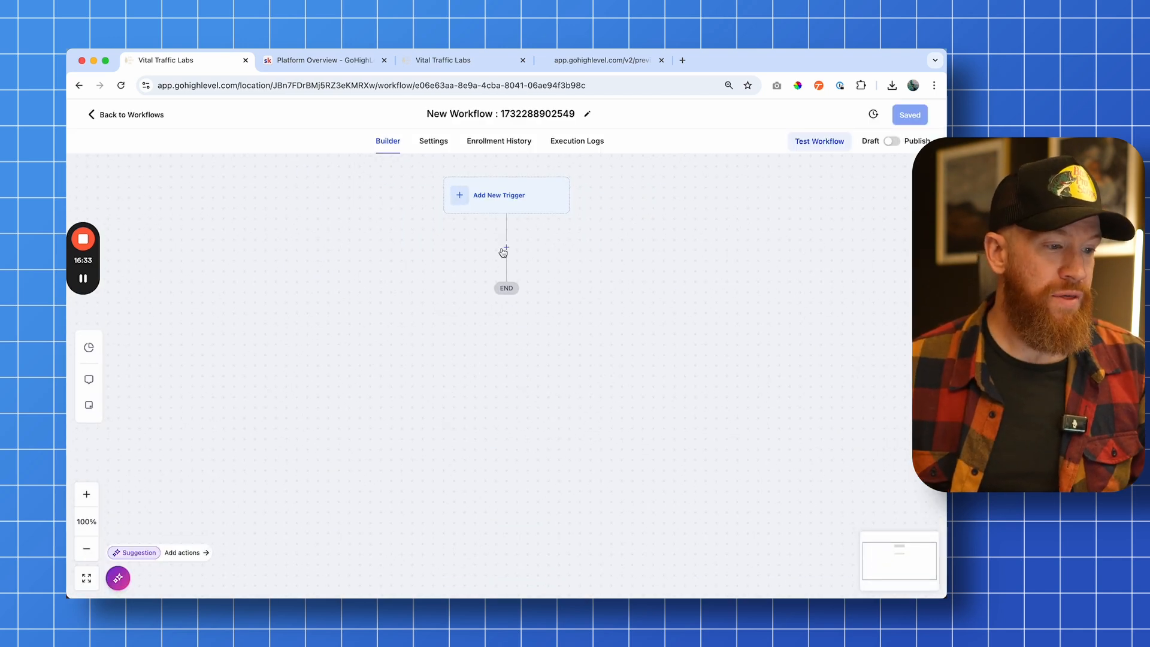
Add a Form Submitted trigger to the workflow by searching triggers for form
{"action": "left_click", "coordinate": [507, 248]}
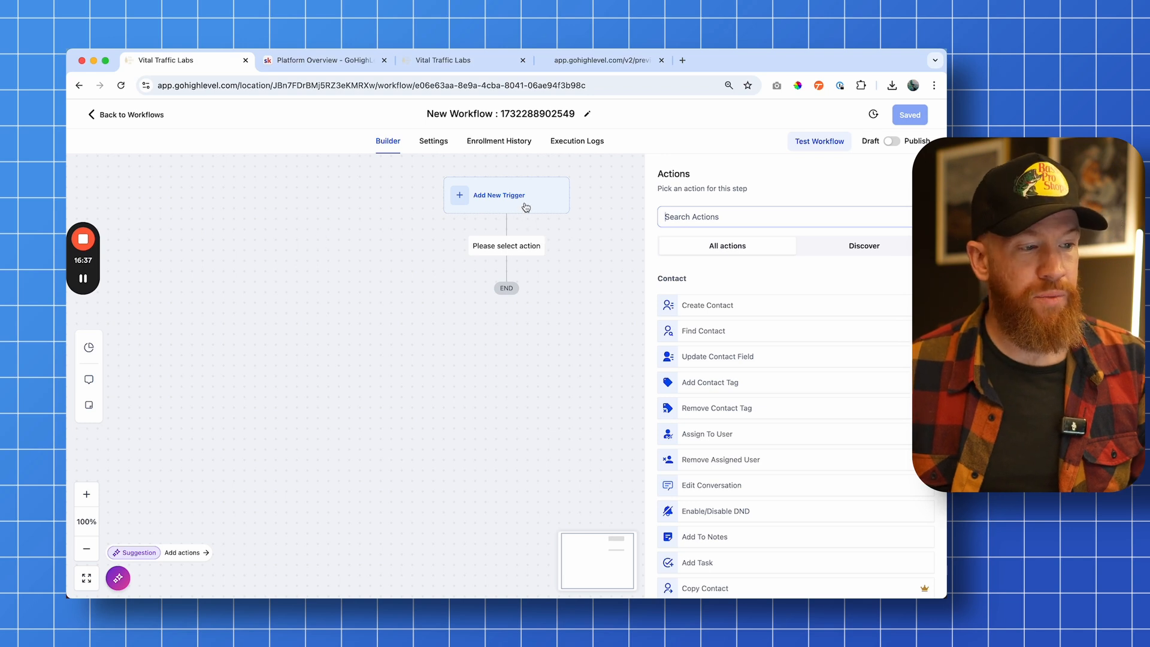
{"action": "left_click", "coordinate": [477, 198]}
{"action": "left_click", "coordinate": [688, 227]}
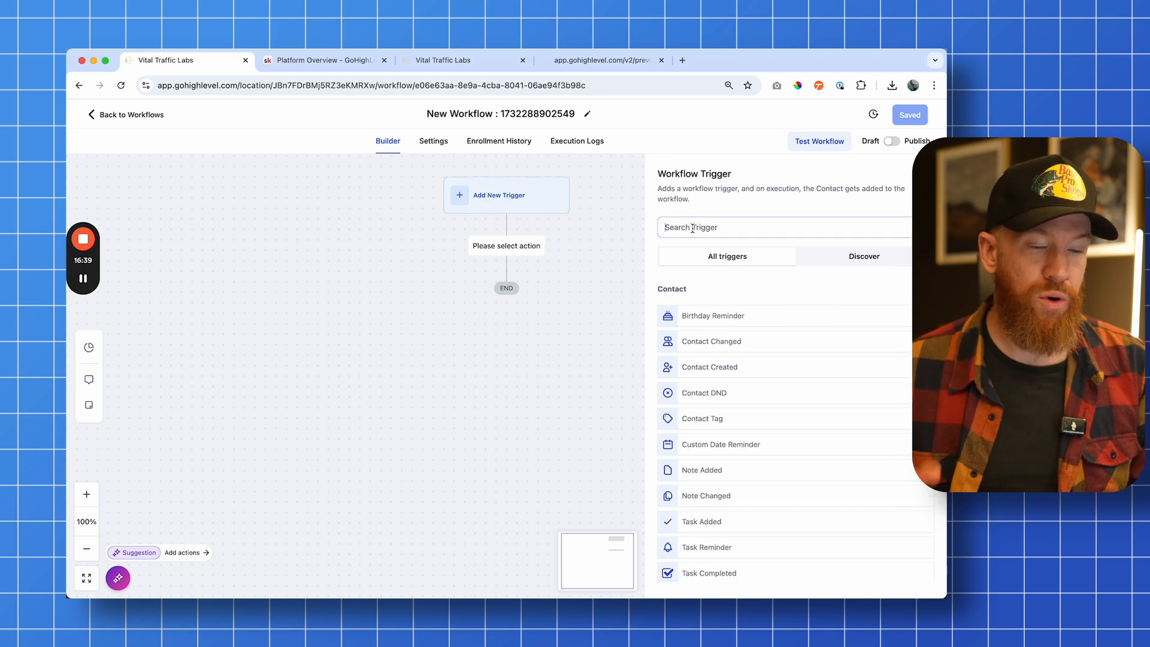
{"action": "type", "text": "form"}
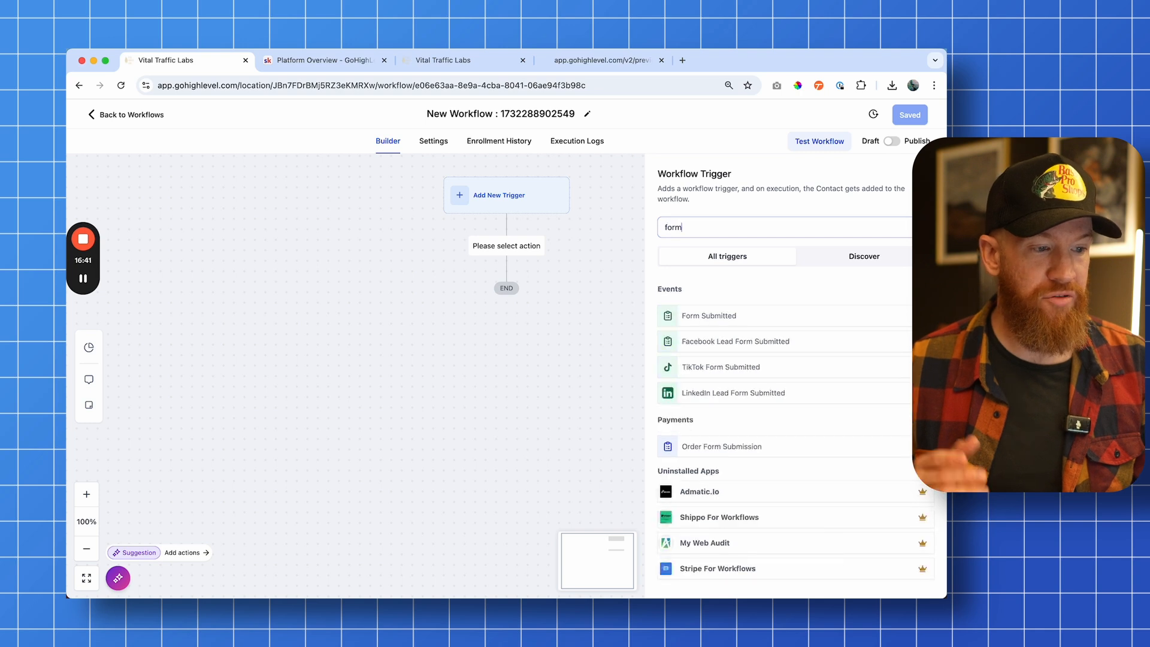
{"action": "left_click", "coordinate": [725, 315]}
Add a Form is filter to the trigger and try to save the trigger
{"action": "left_click", "coordinate": [520, 326]}
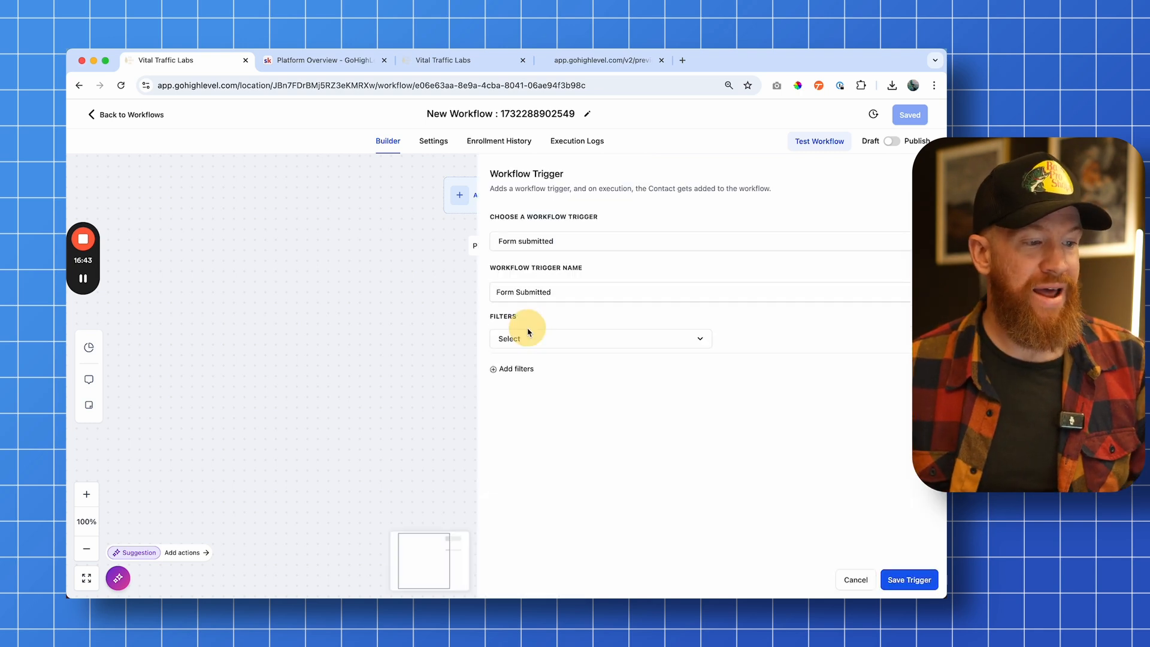
{"action": "left_click", "coordinate": [547, 341]}
{"action": "left_click", "coordinate": [555, 411]}
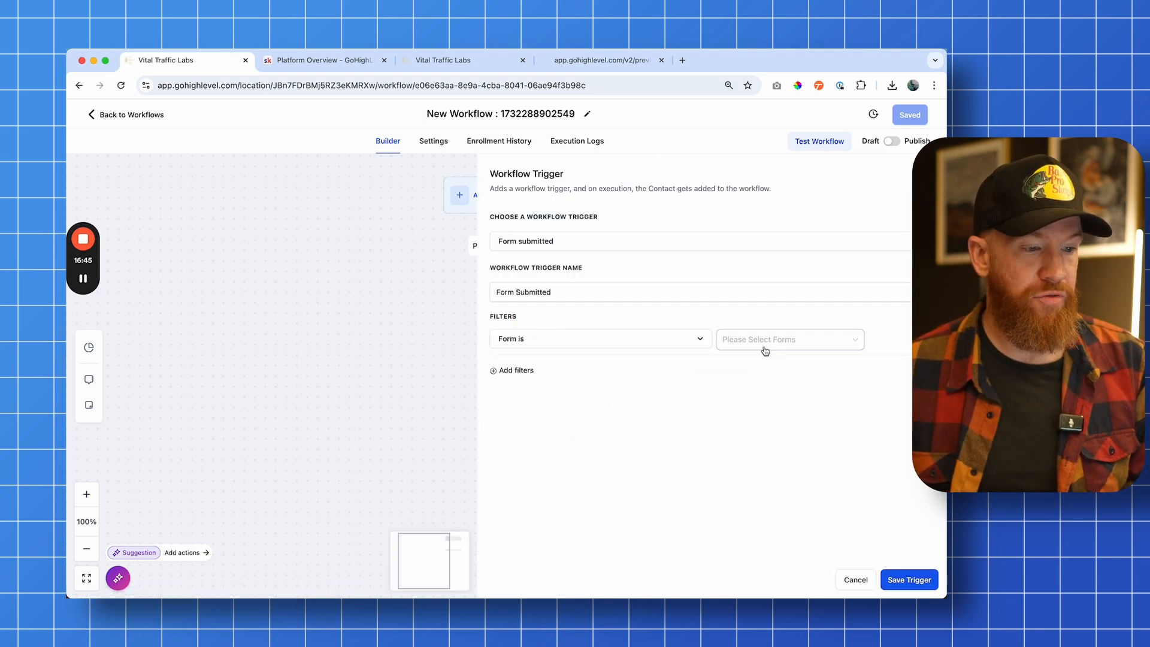
{"action": "left_click", "coordinate": [762, 349]}
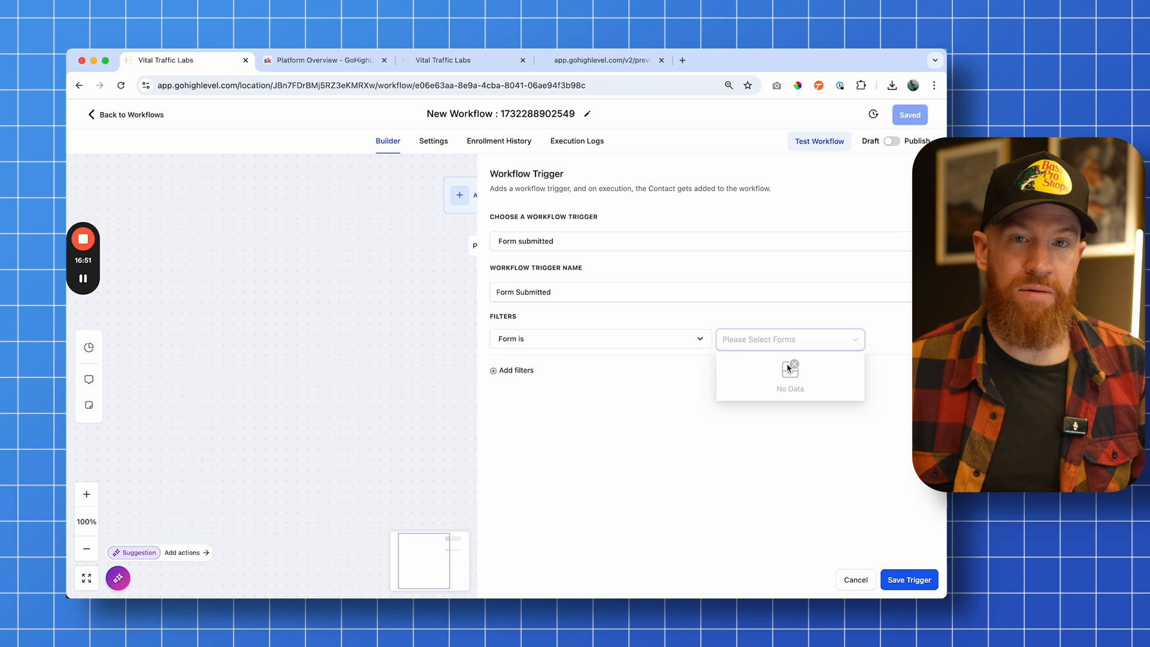
{"action": "left_click", "coordinate": [721, 316]}
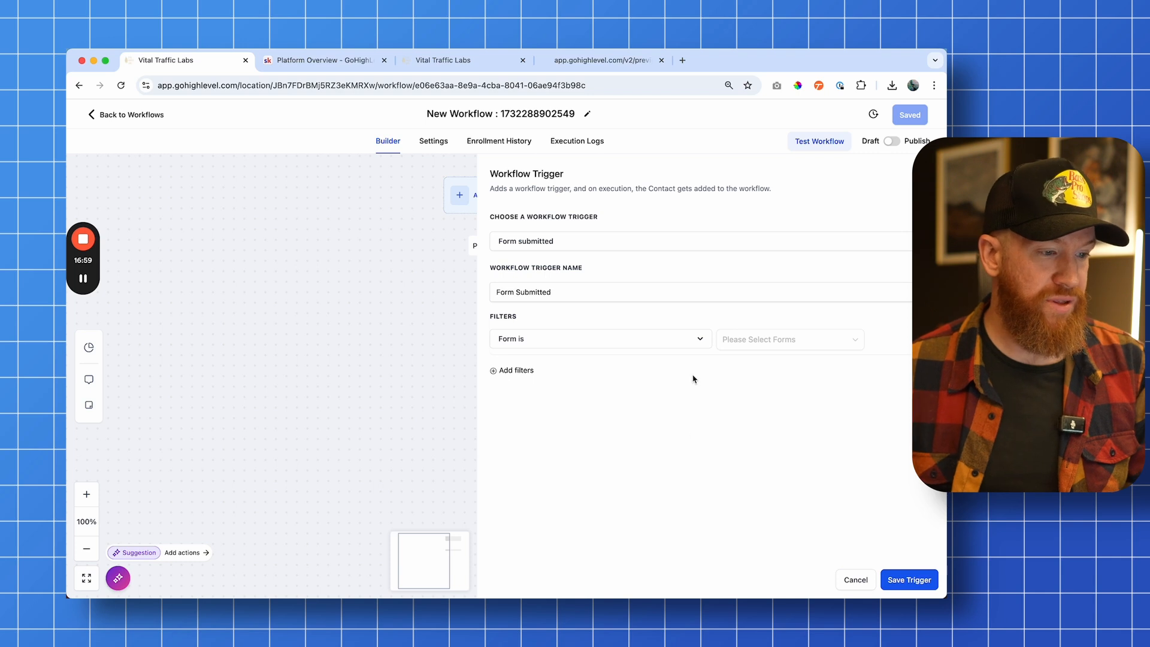
{"action": "left_click", "coordinate": [736, 326]}
{"action": "left_click", "coordinate": [905, 580]}
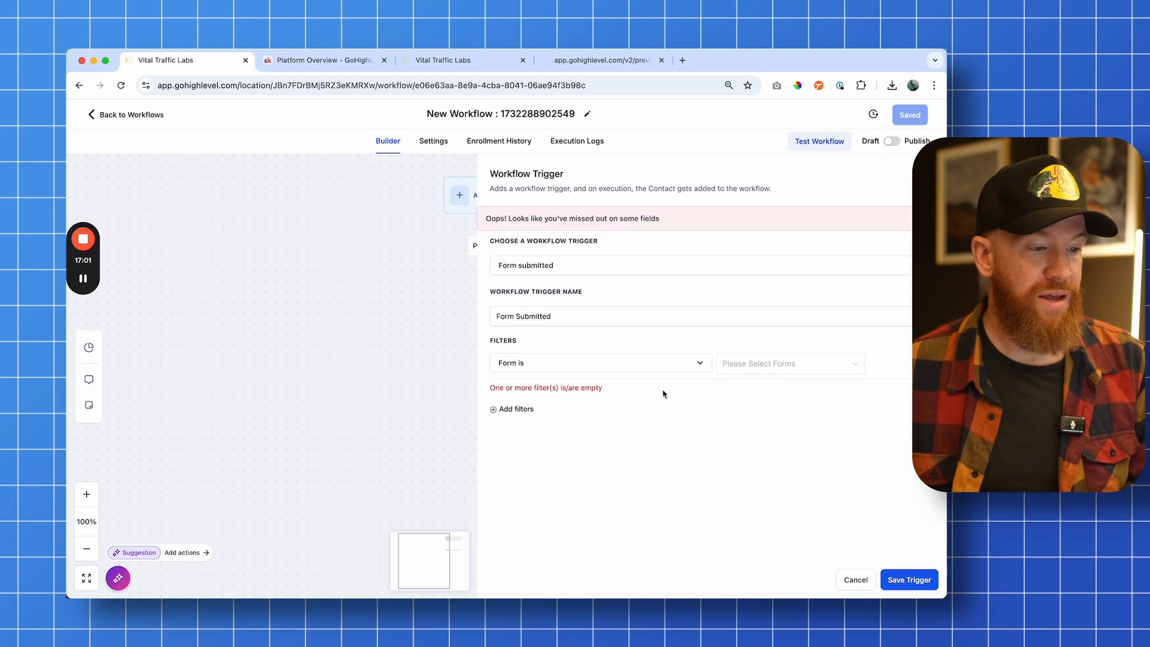
Save the Form Submitted trigger and add a Send Internal Notification action found by searching actions for send
{"action": "left_click", "coordinate": [910, 580]}
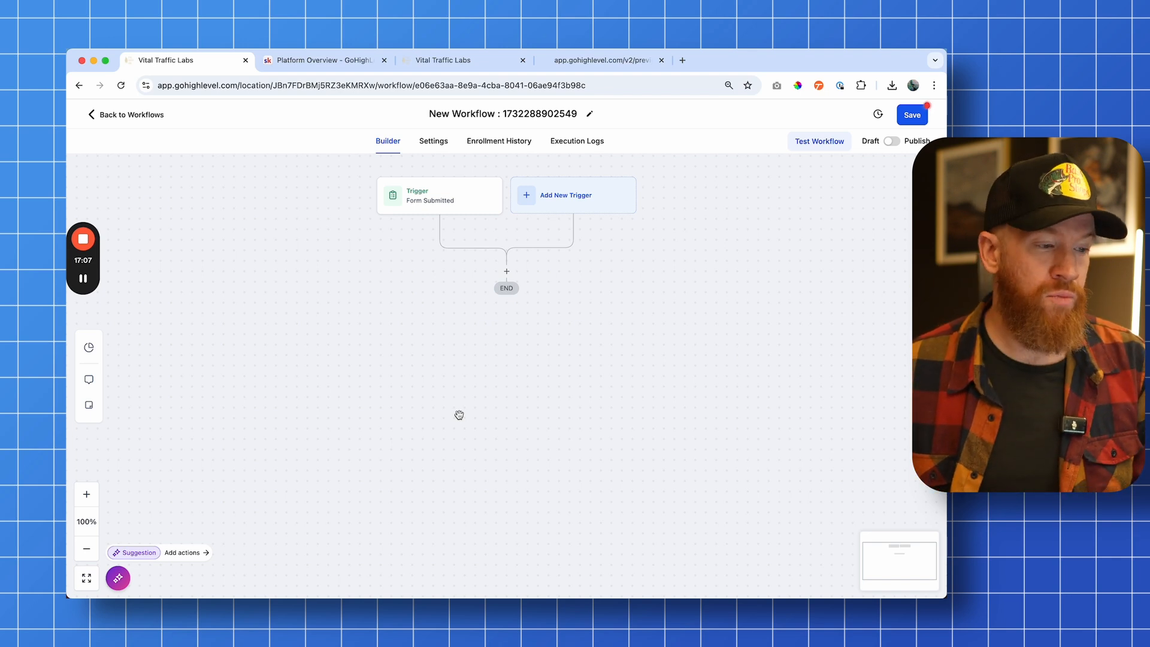
{"action": "left_click", "coordinate": [678, 374]}
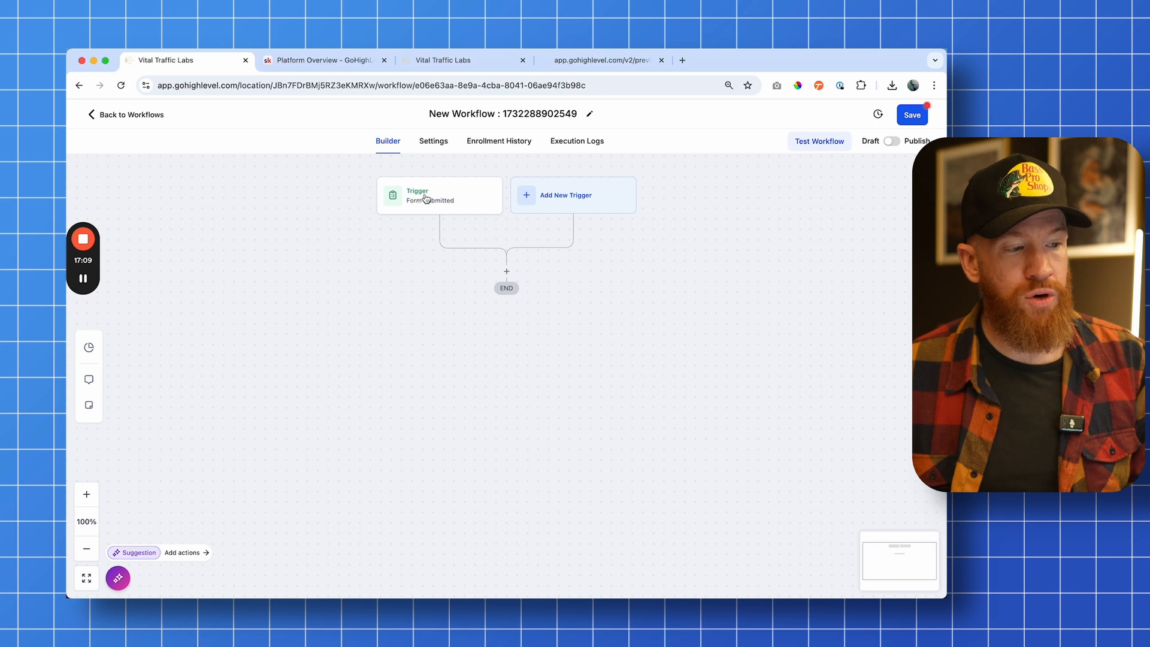
{"action": "left_click", "coordinate": [507, 272]}
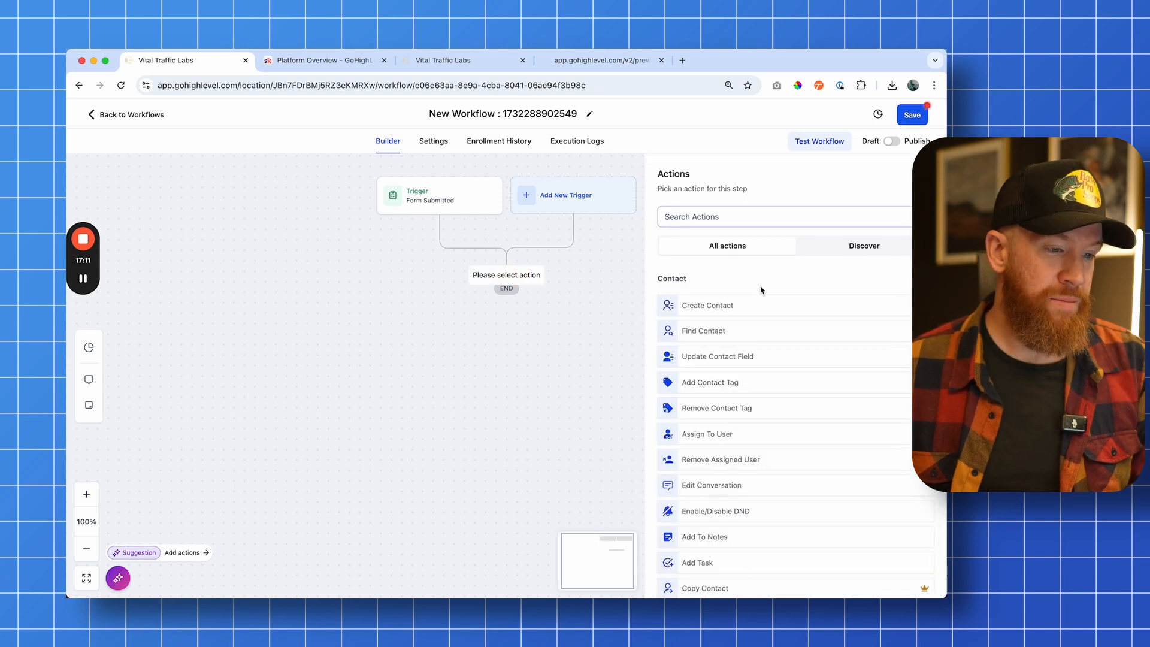
{"action": "left_click", "coordinate": [740, 220]}
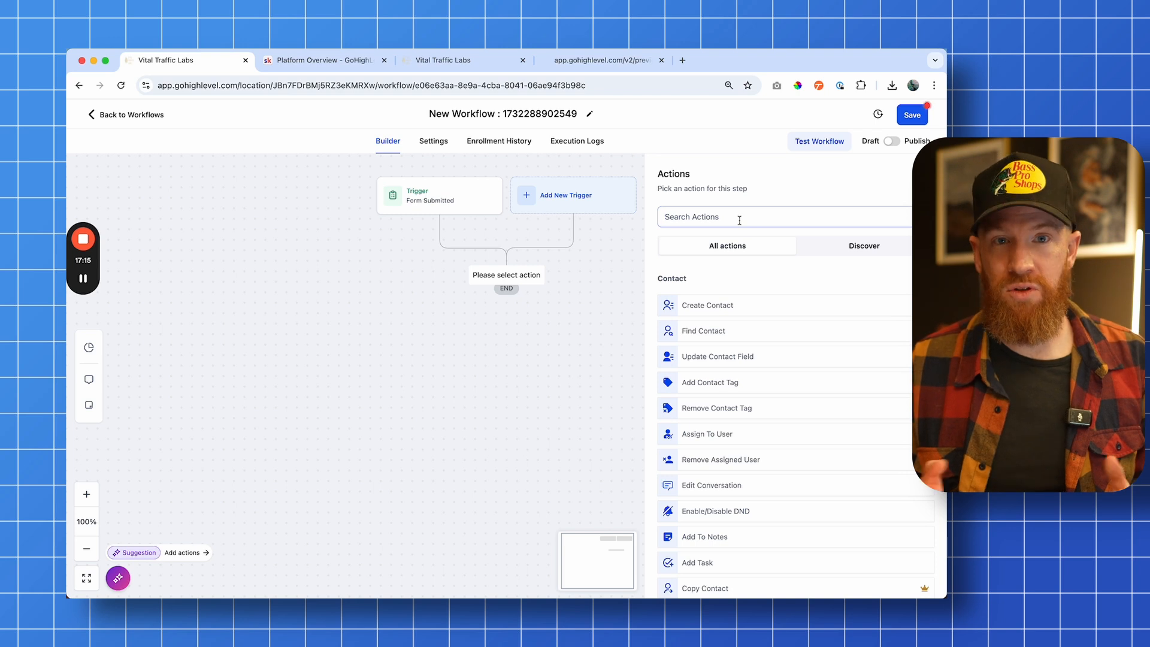
{"action": "type", "text": "send"}
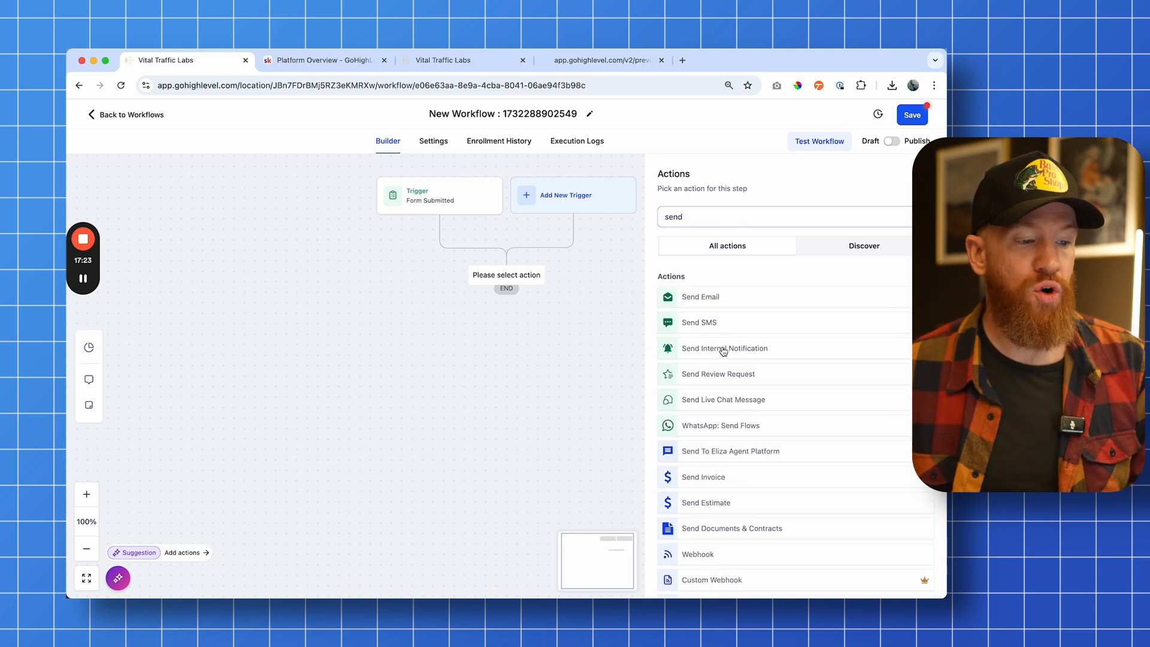
{"action": "left_click", "coordinate": [723, 351]}
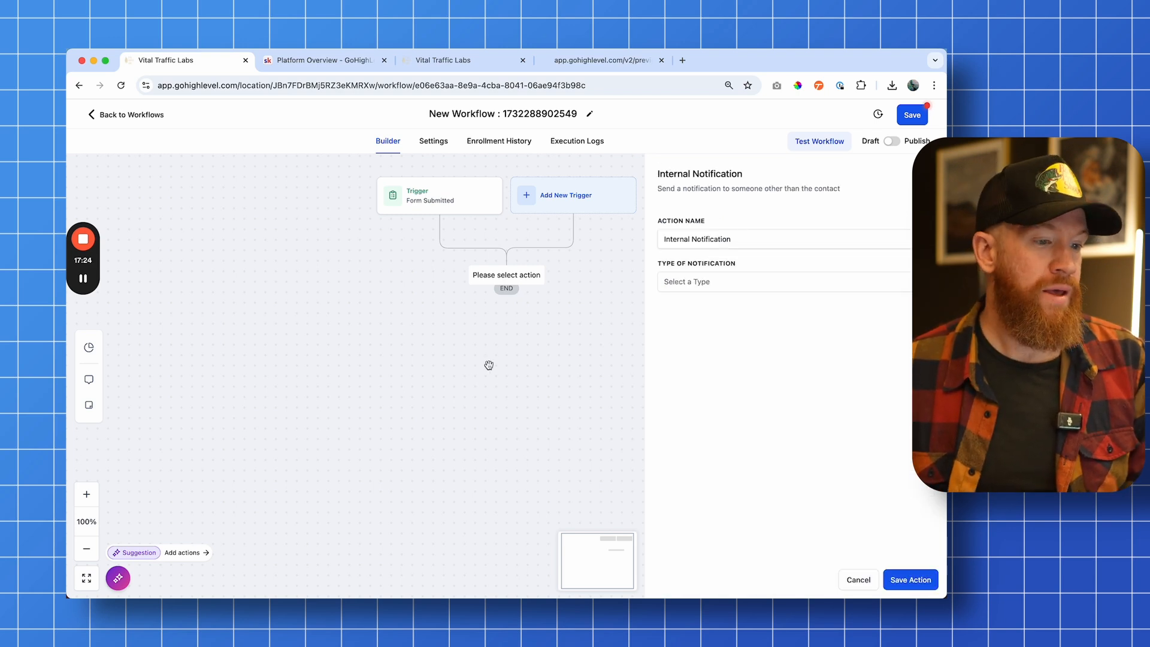
Set the notification type to Email and the From Name to VTL
{"action": "left_click", "coordinate": [702, 283]}
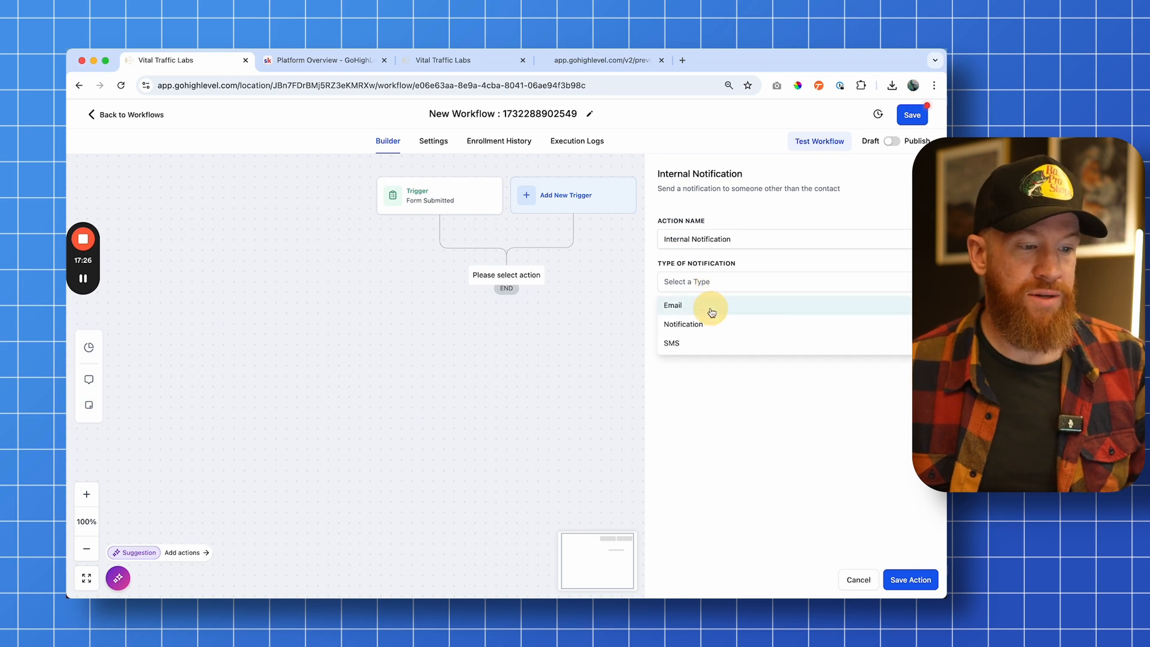
{"action": "left_click", "coordinate": [709, 306]}
{"action": "scroll", "coordinate": [774, 362], "scroll_direction": "down", "scroll_amount": 2}
{"action": "left_click", "coordinate": [730, 293]}
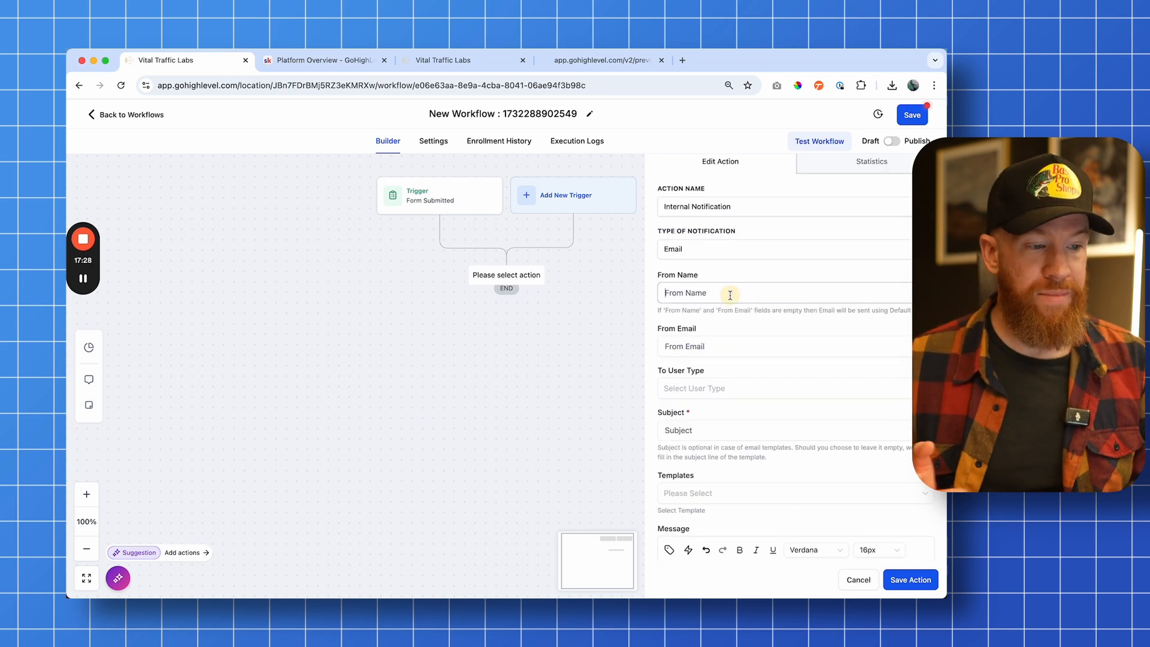
{"action": "type", "text": "VTL"}
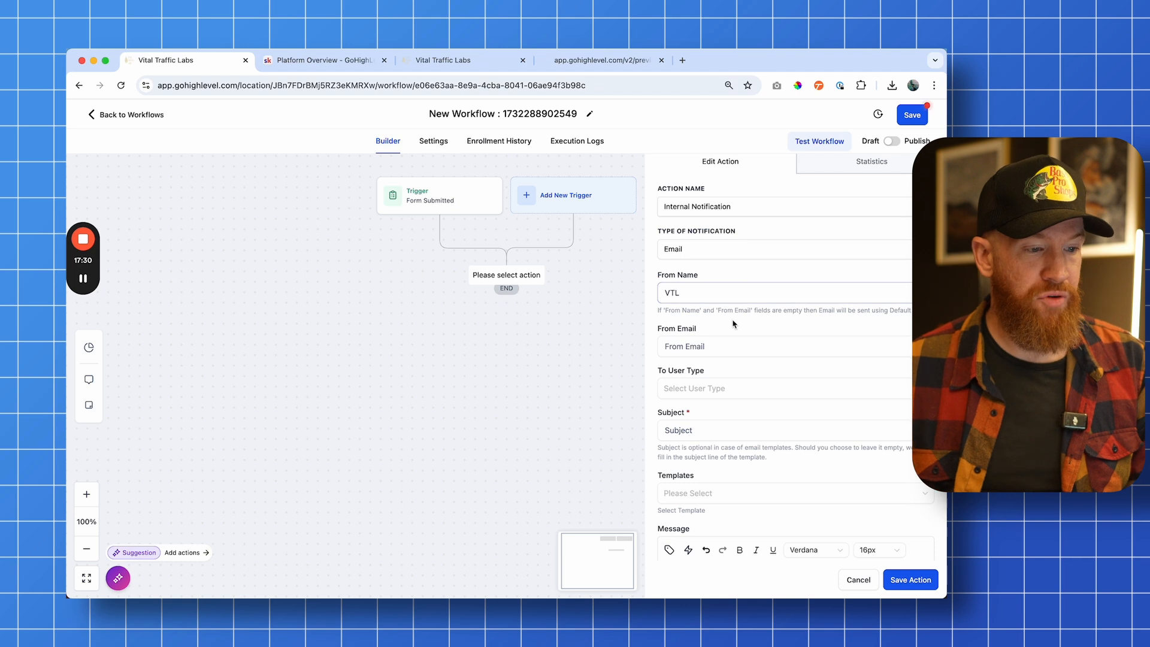
Enter the sender's email address and set the recipient user type to All Users
{"action": "left_click", "coordinate": [727, 342]}
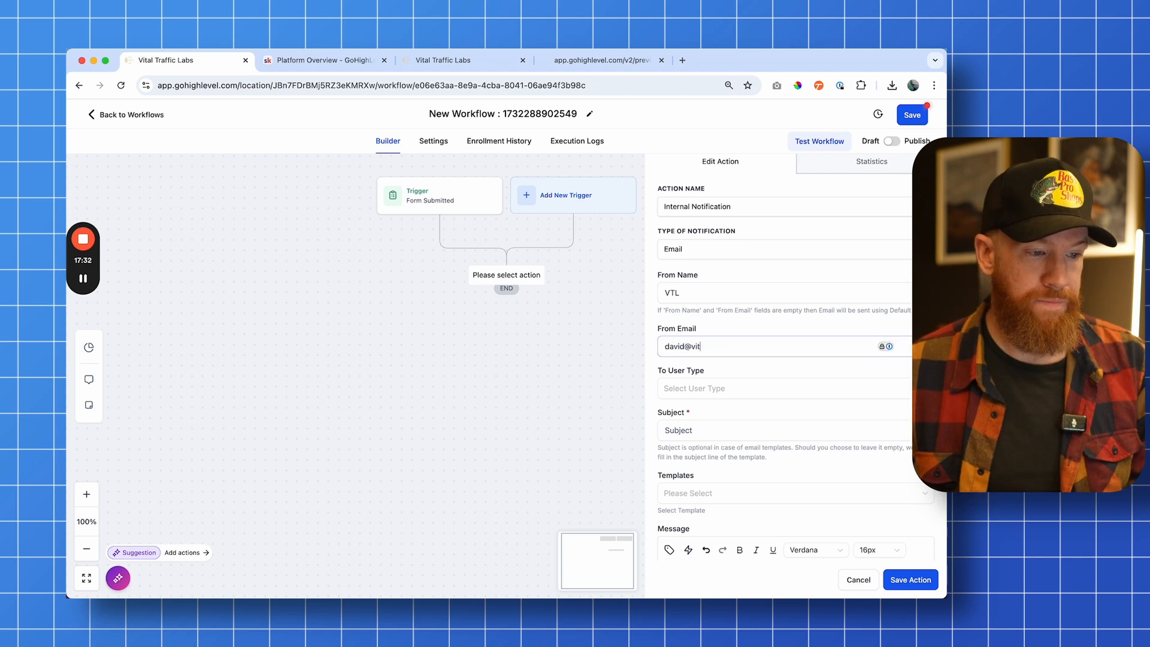
{"action": "scroll", "coordinate": [778, 359], "scroll_direction": "down", "scroll_amount": 2}
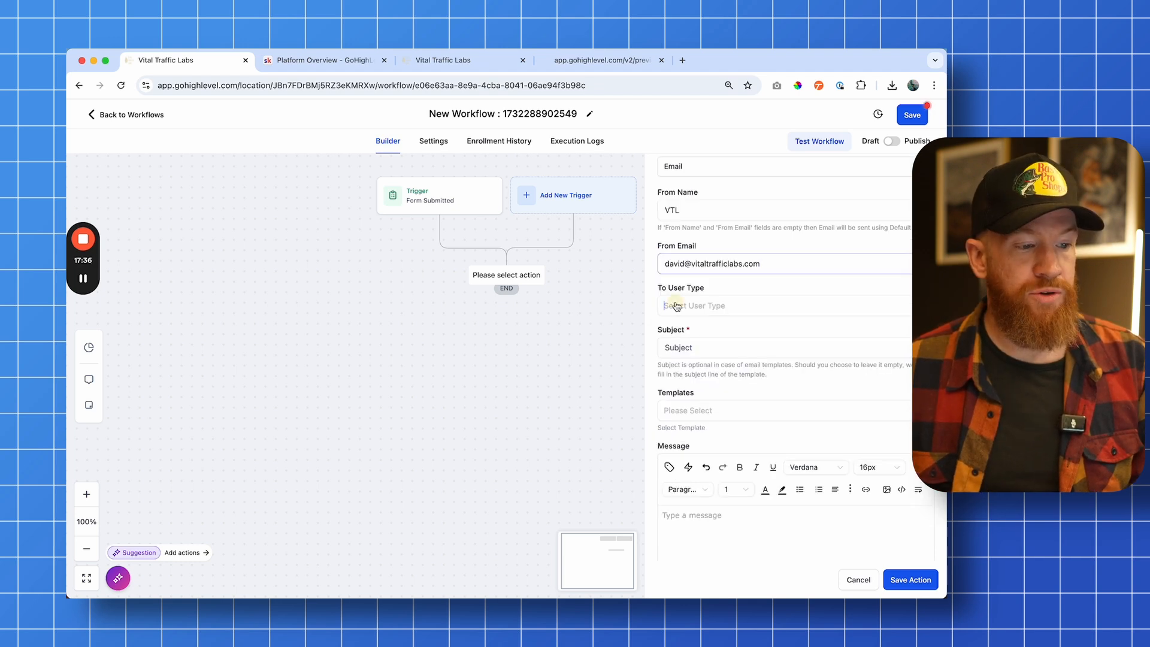
{"action": "left_click", "coordinate": [674, 304]}
{"action": "left_click", "coordinate": [689, 329]}
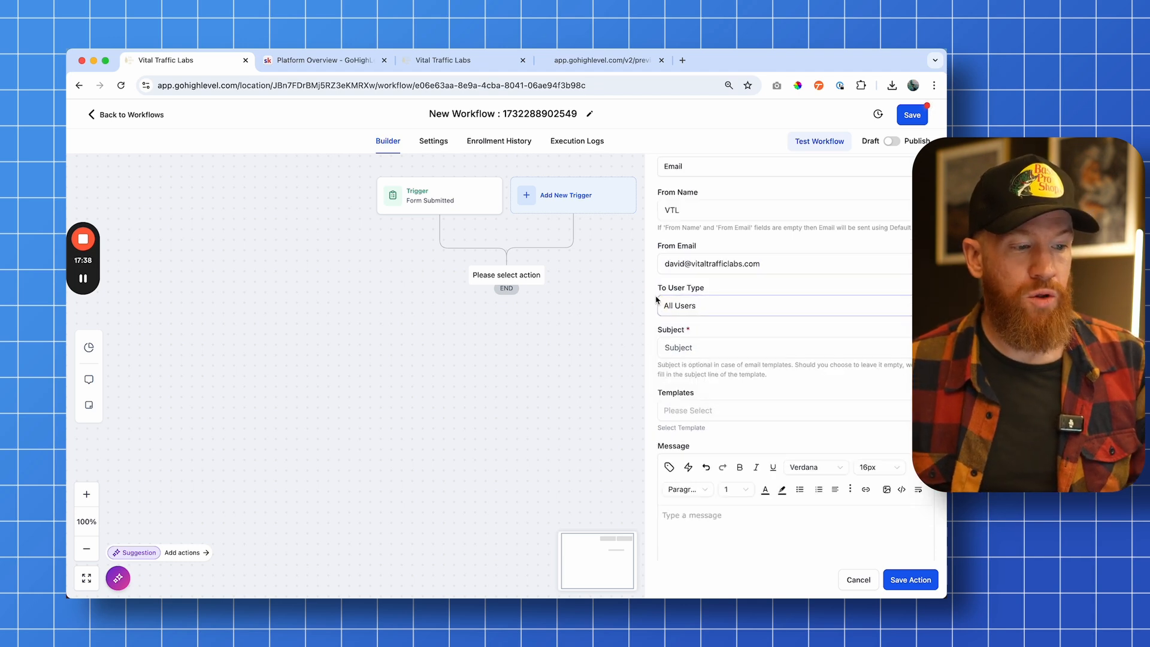
{"action": "left_click", "coordinate": [654, 298]}
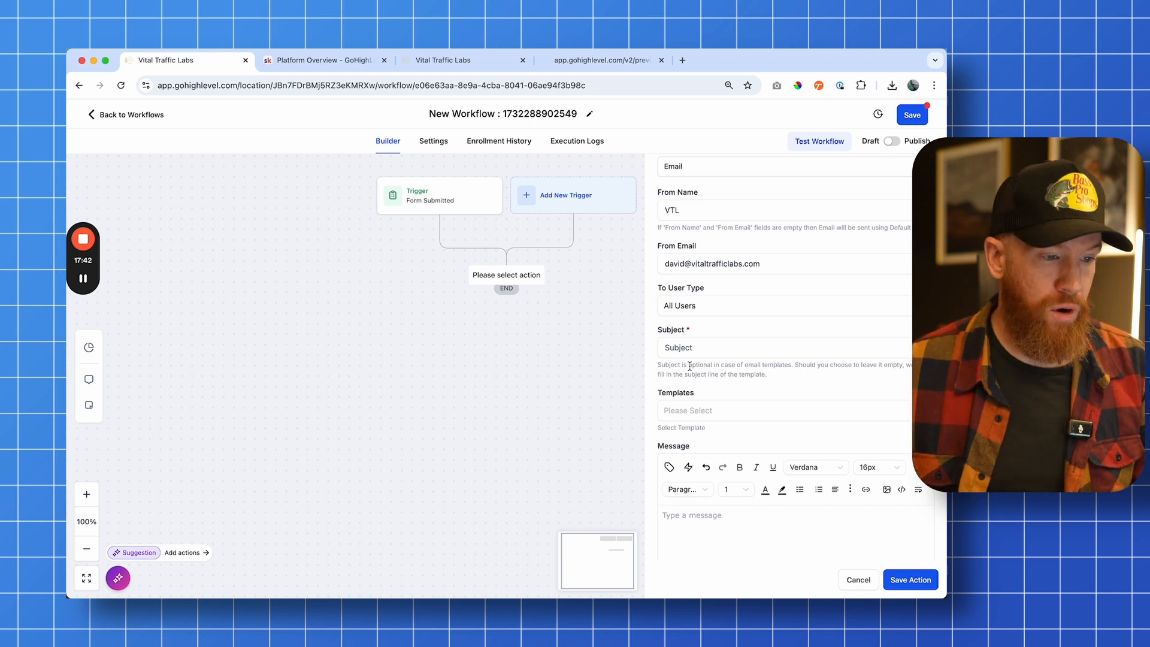
Set the email subject to [NEW LEAD]
{"action": "left_click", "coordinate": [667, 347]}
{"action": "type", "text": "[NE"}
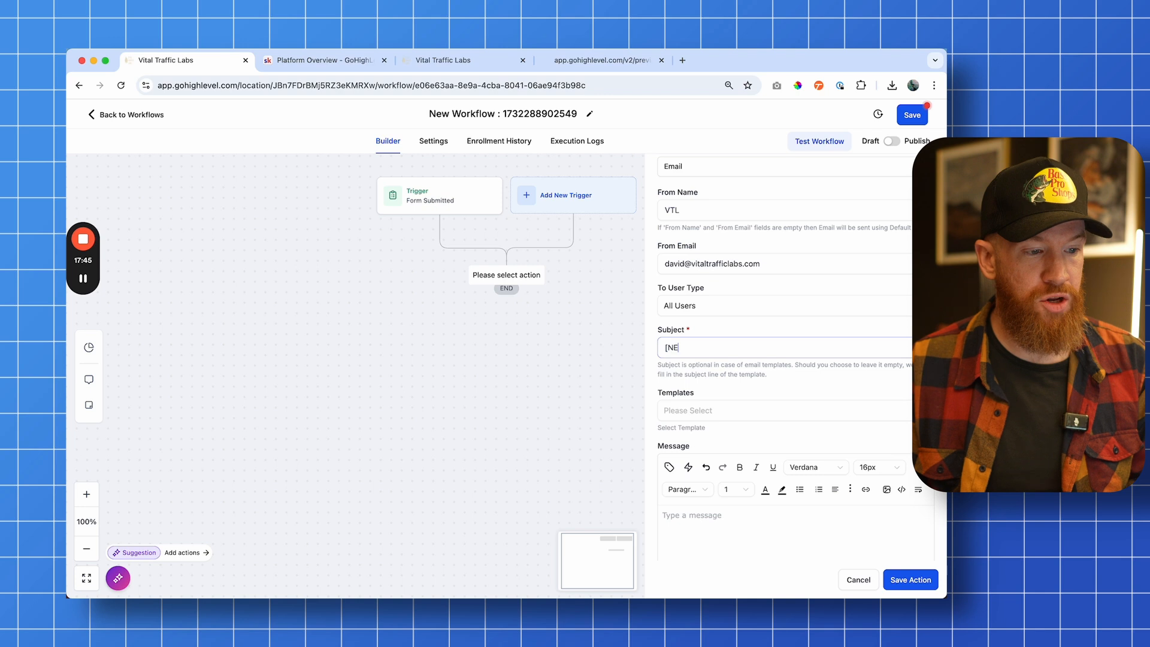
{"action": "type", "text": "W LEAD"}
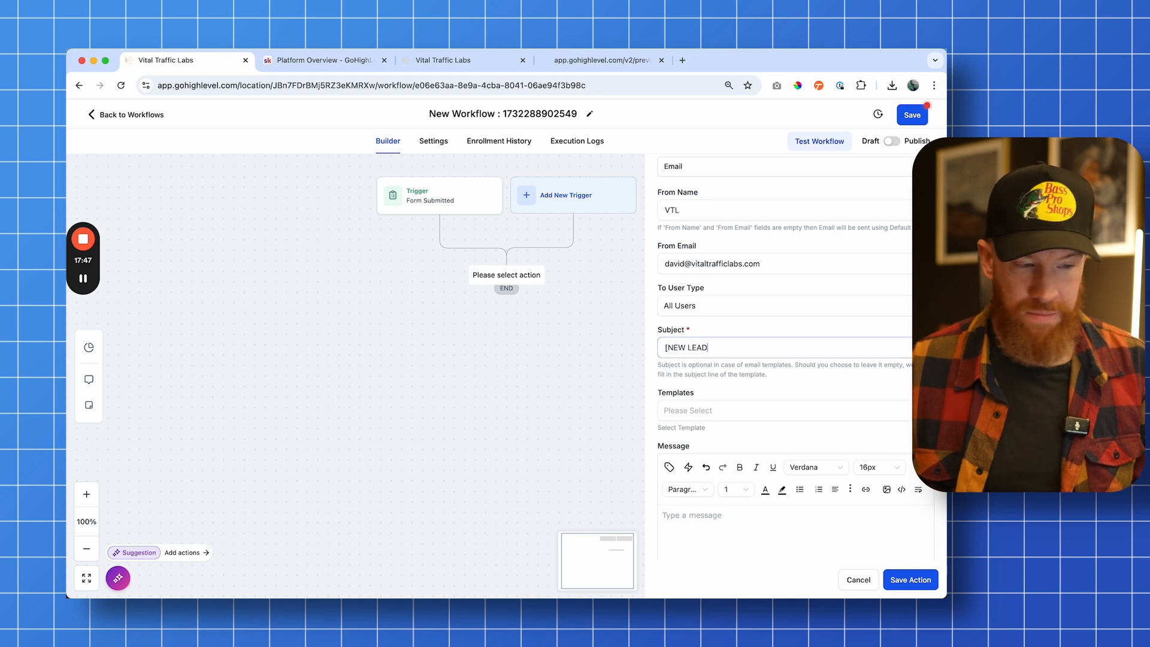
{"action": "type", "text": "]"}
Write the message intro: Hi client! We just had a lead fill out our form! Here are their details
{"action": "scroll", "coordinate": [797, 348], "scroll_direction": "down", "scroll_amount": 3}
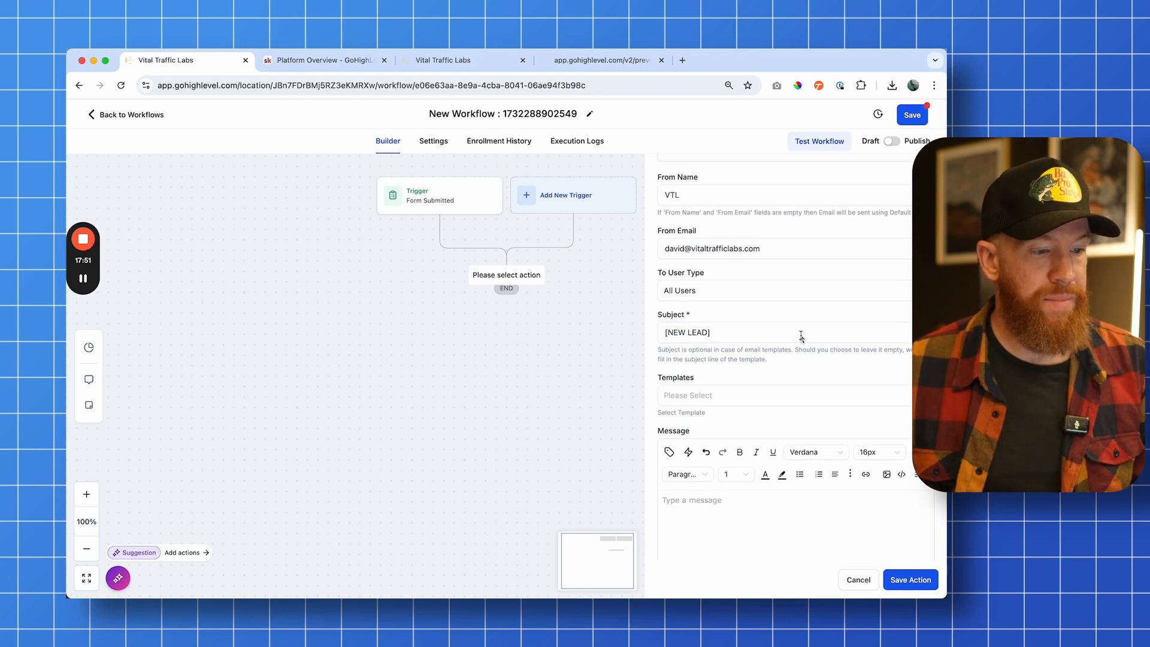
{"action": "left_click", "coordinate": [786, 365]}
{"action": "type", "text": "Hi clien"}
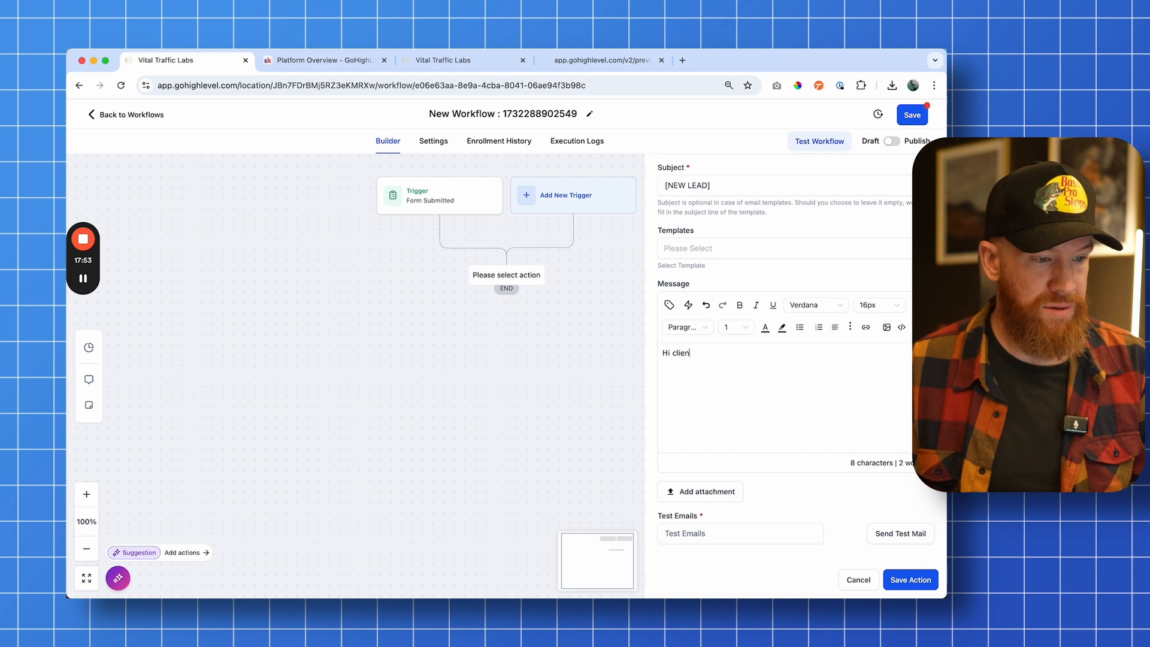
{"action": "type", "text": "t! We just had "}
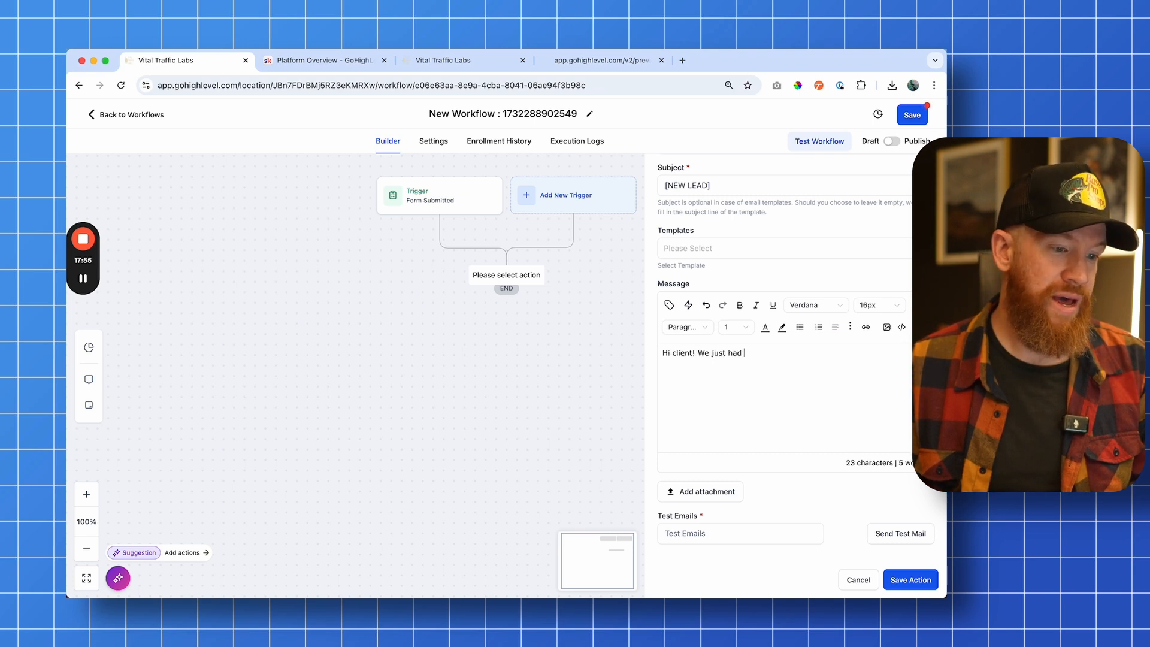
{"action": "type", "text": "a lead fill out "}
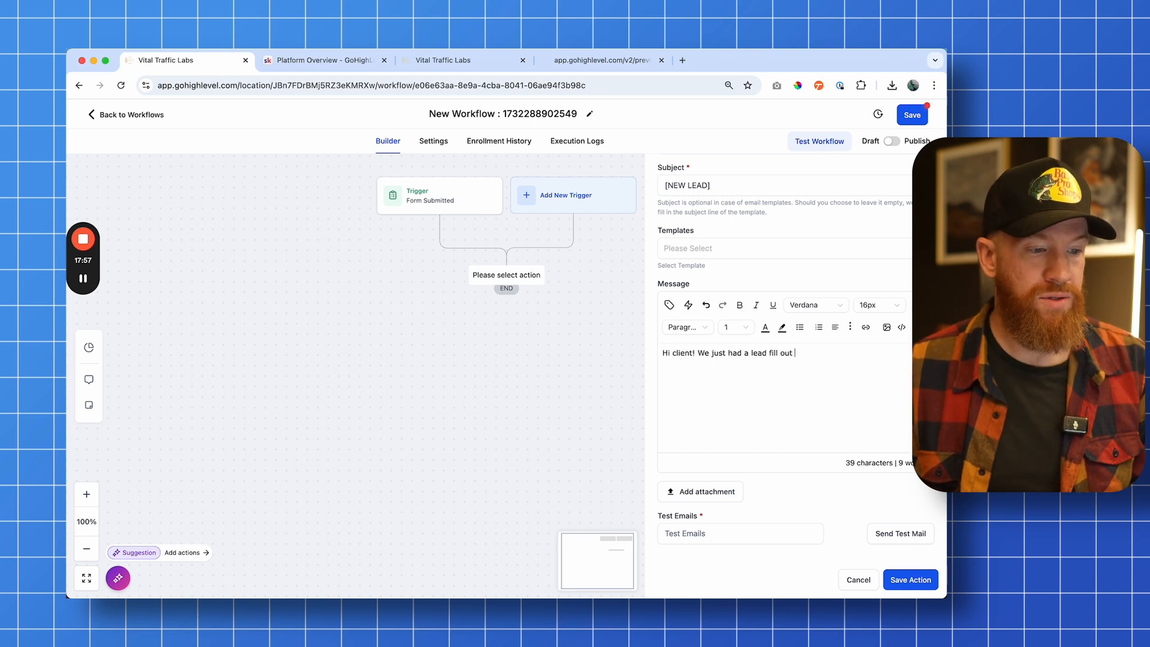
{"action": "type", "text": "our form! "}
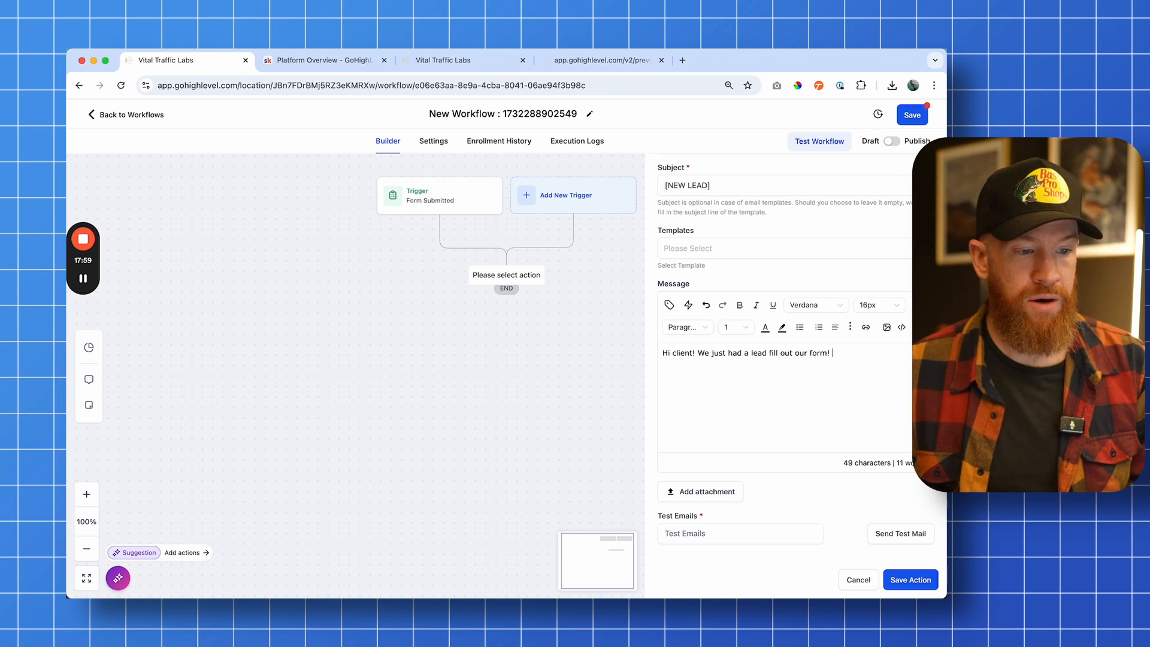
{"action": "type", "text": "Here are their details:"}
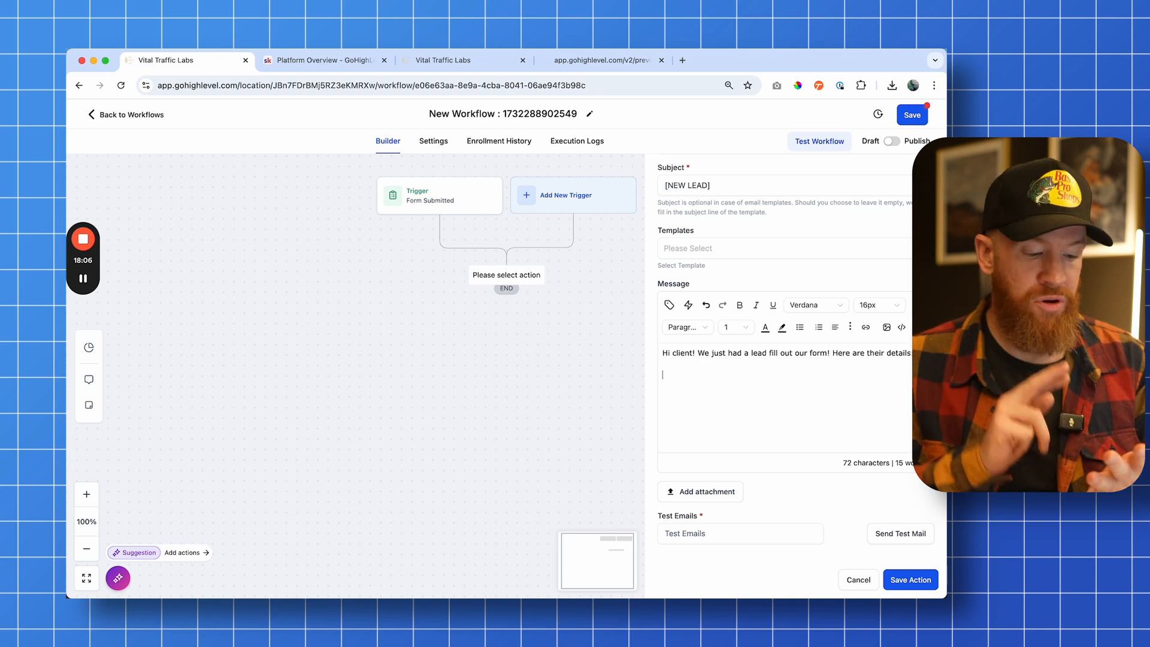
Add Name, Email and Phone labels on separate lines below the intro
{"action": "key", "text": "Return"}
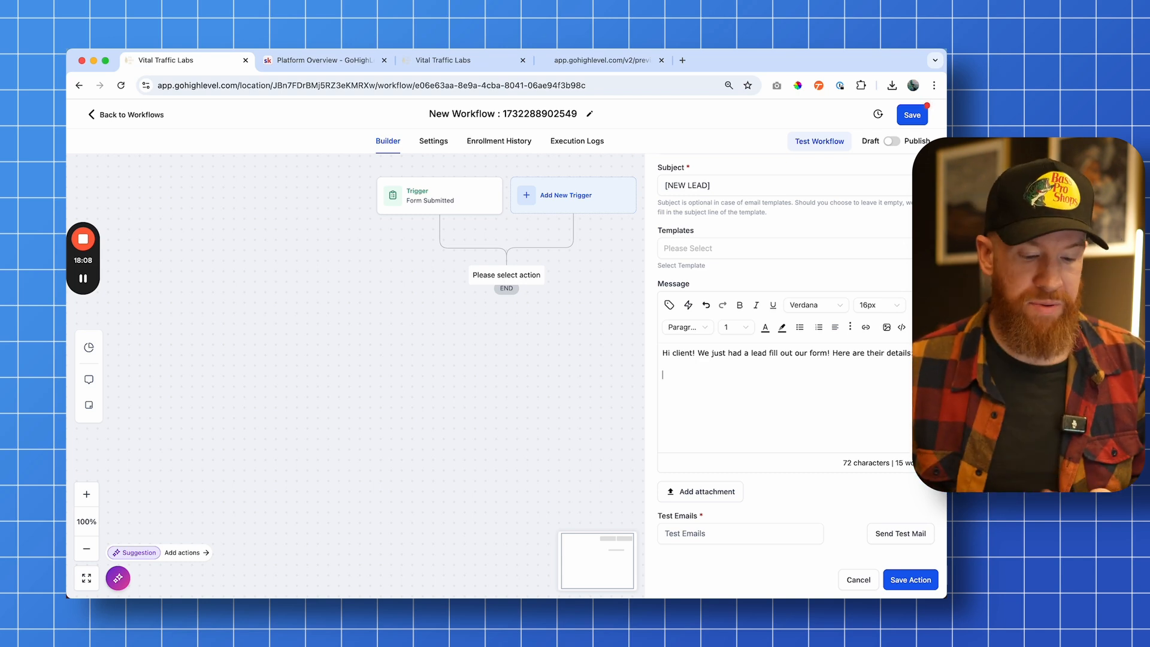
{"action": "type", "text": "Name"}
{"action": "key", "text": "Return"}
{"action": "type", "text": "Email"}
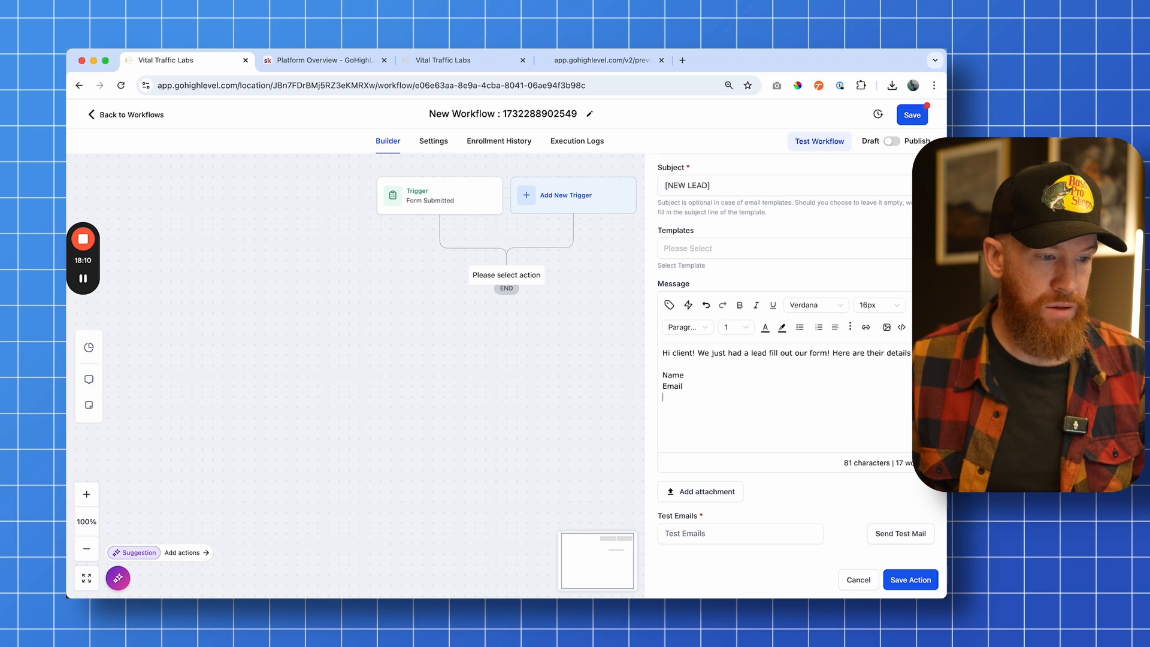
{"action": "key", "text": "Return"}
{"action": "type", "text": "p"}
{"action": "key", "text": "BackSpace"}
{"action": "type", "text": "Phone"}
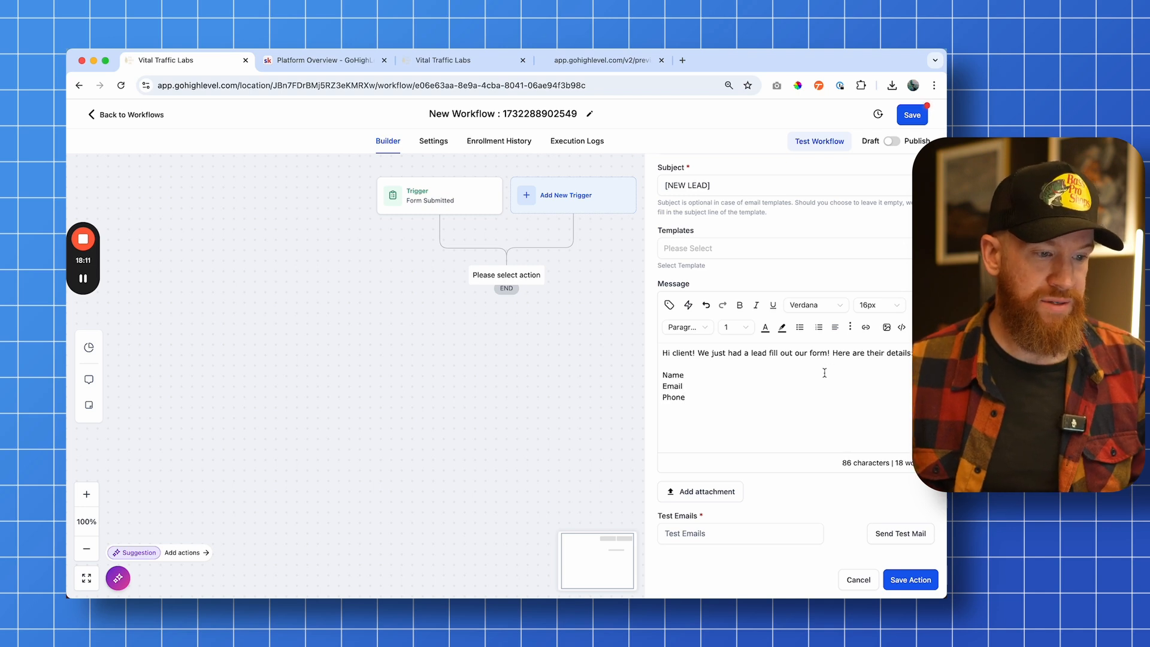
Add a colon after Name and insert the contact Full Name custom value there
{"action": "left_click", "coordinate": [796, 377]}
{"action": "type", "text": ":"}
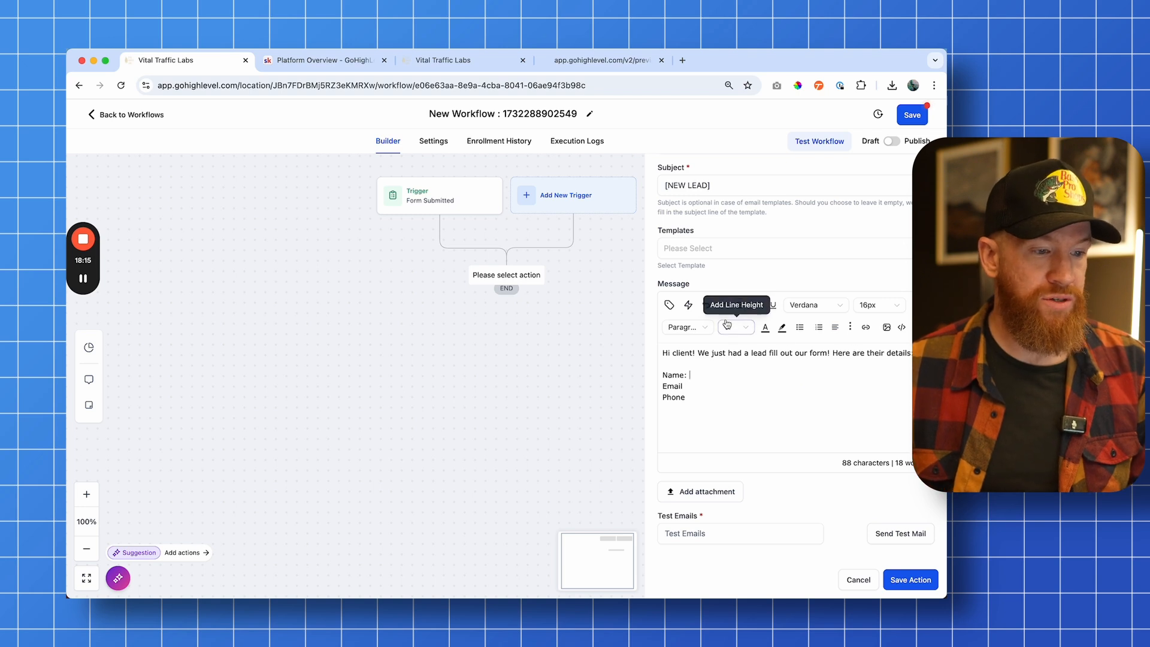
{"action": "left_click", "coordinate": [670, 307]}
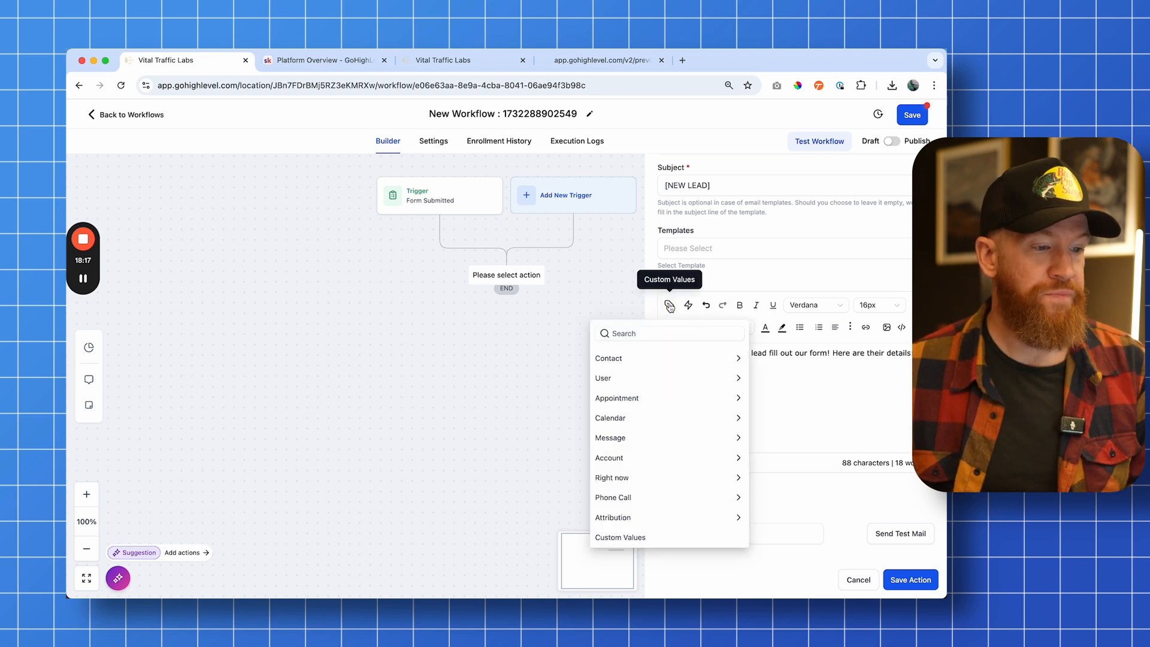
{"action": "left_click", "coordinate": [630, 357]}
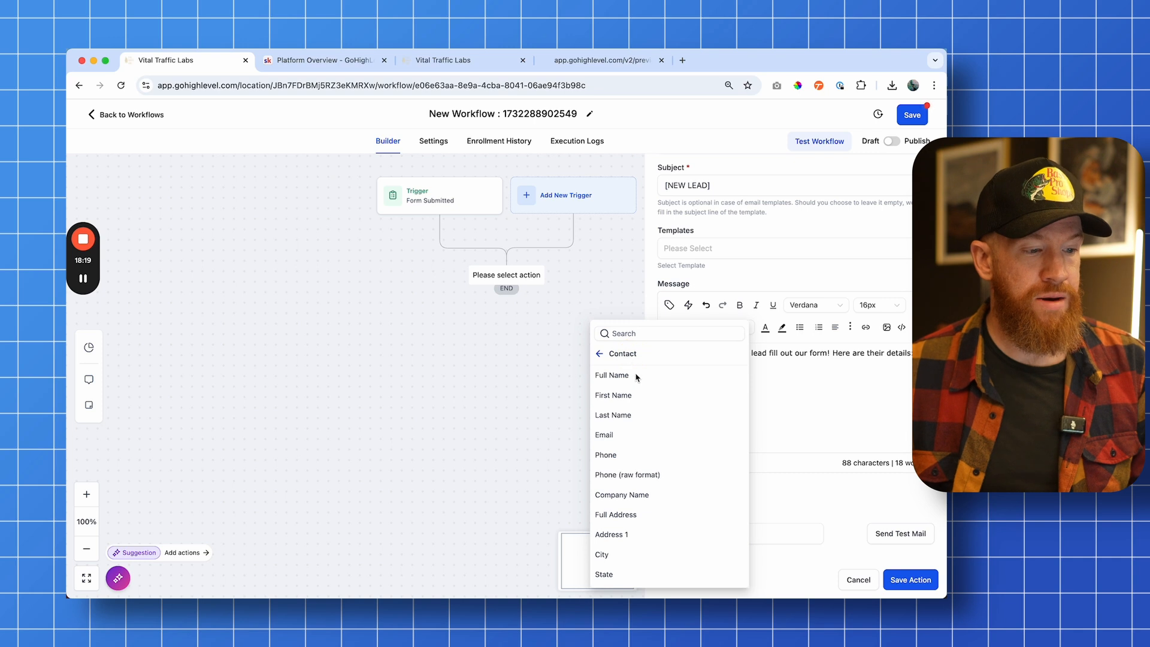
{"action": "left_click", "coordinate": [636, 376]}
{"action": "type", "text": ":"}
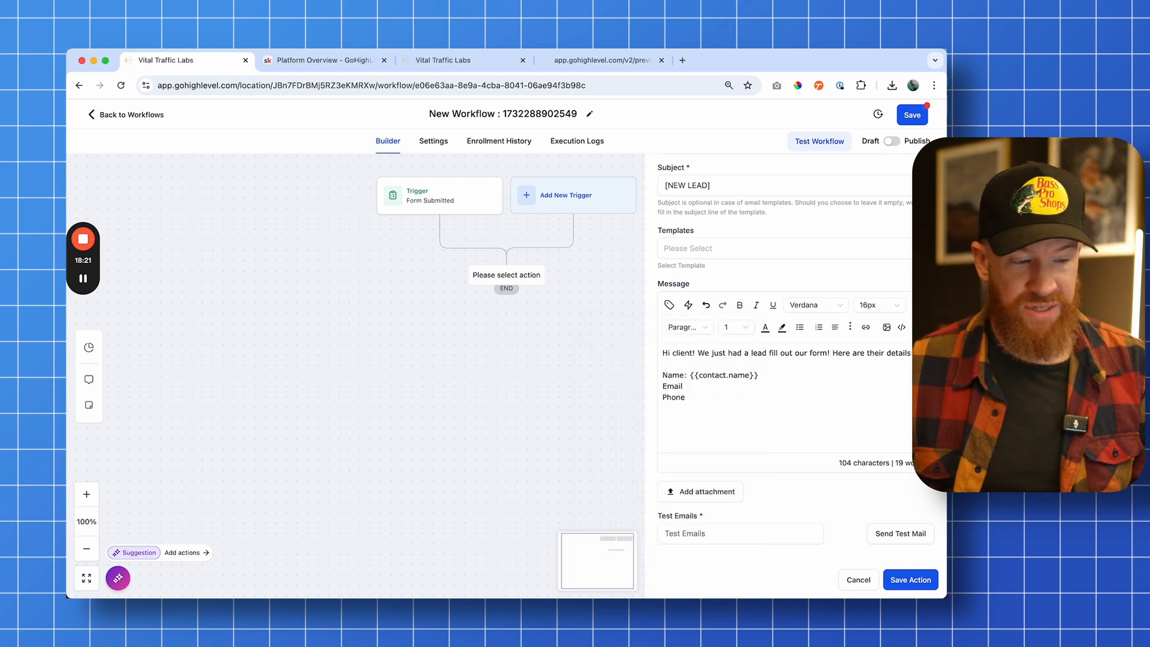
{"action": "left_click_drag", "start_coordinate": [691, 373], "coordinate": [790, 379]}
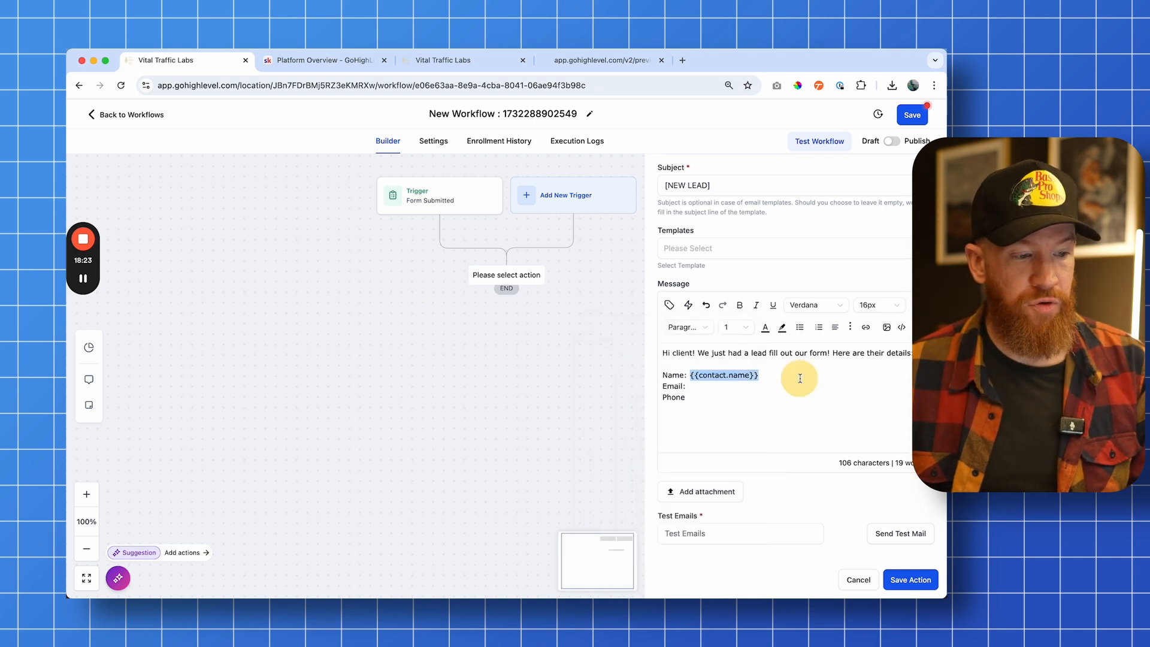
Insert the contact Email custom value after Email: and add a colon after Phone
{"action": "left_click", "coordinate": [735, 388]}
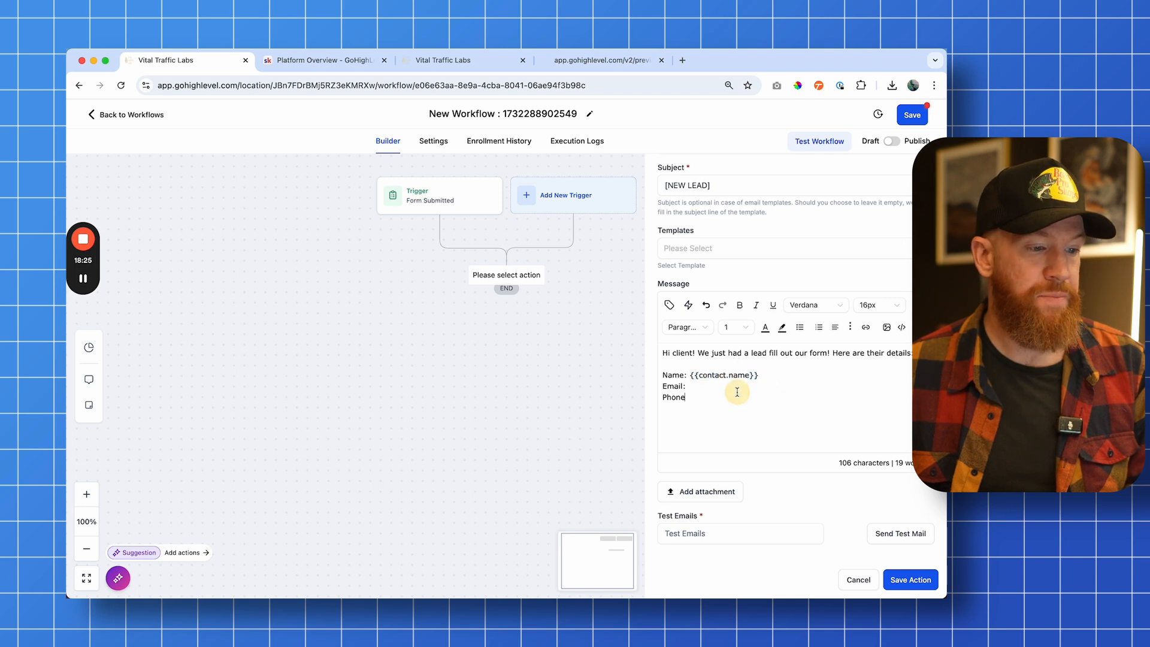
{"action": "left_click", "coordinate": [675, 305]}
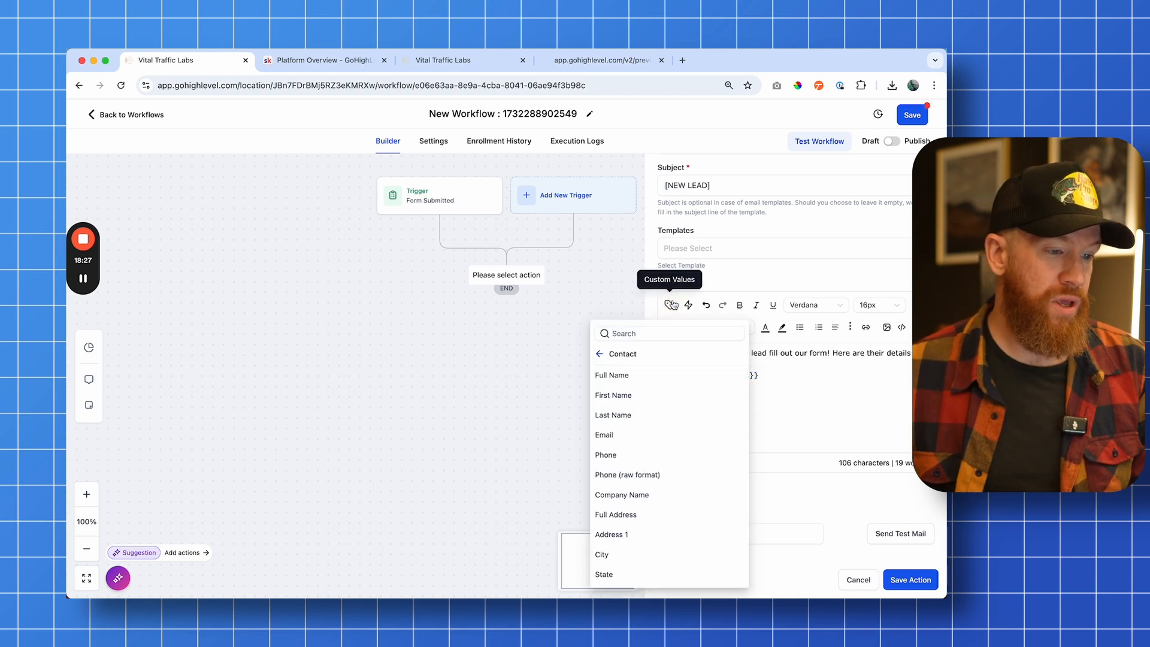
{"action": "left_click", "coordinate": [733, 395]}
{"action": "type", "text": ":"}
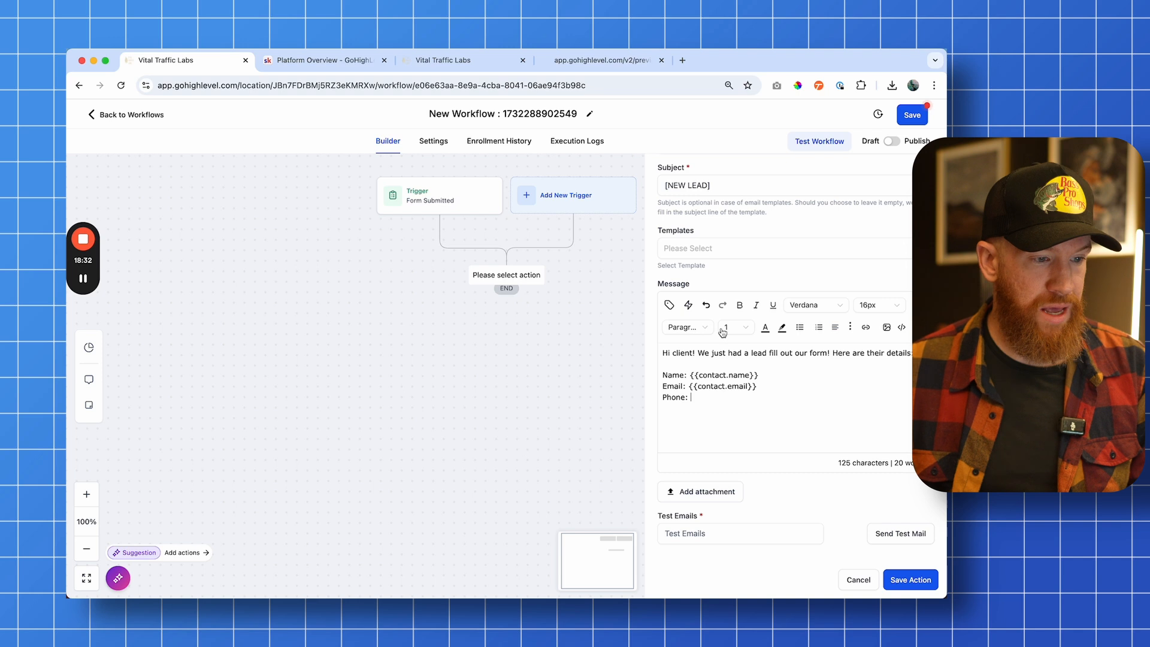
Insert the contact Phone custom value after Phone:
{"action": "left_click", "coordinate": [669, 305]}
{"action": "key", "text": "BackSpace"}
{"action": "key", "text": "BackSpace"}
{"action": "key", "text": "BackSpace"}
{"action": "key", "text": "BackSpace"}
{"action": "key", "text": "BackSpace"}
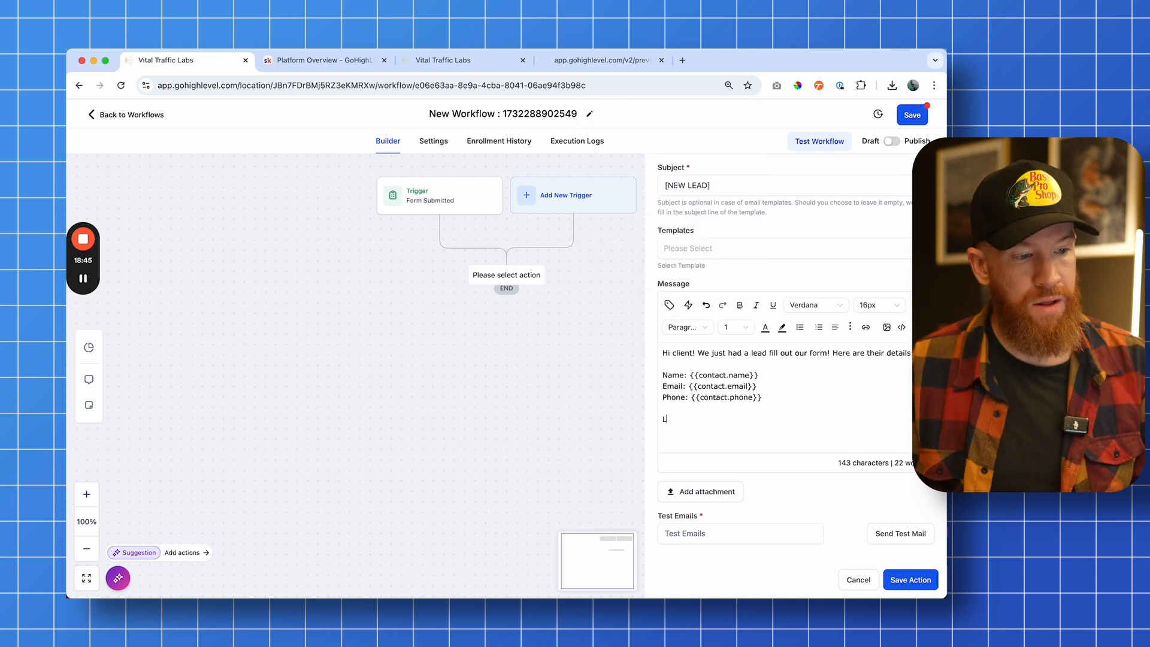
Add the closing line Let's go get them! and save the Internal Notification action
{"action": "type", "text": "Let's "}
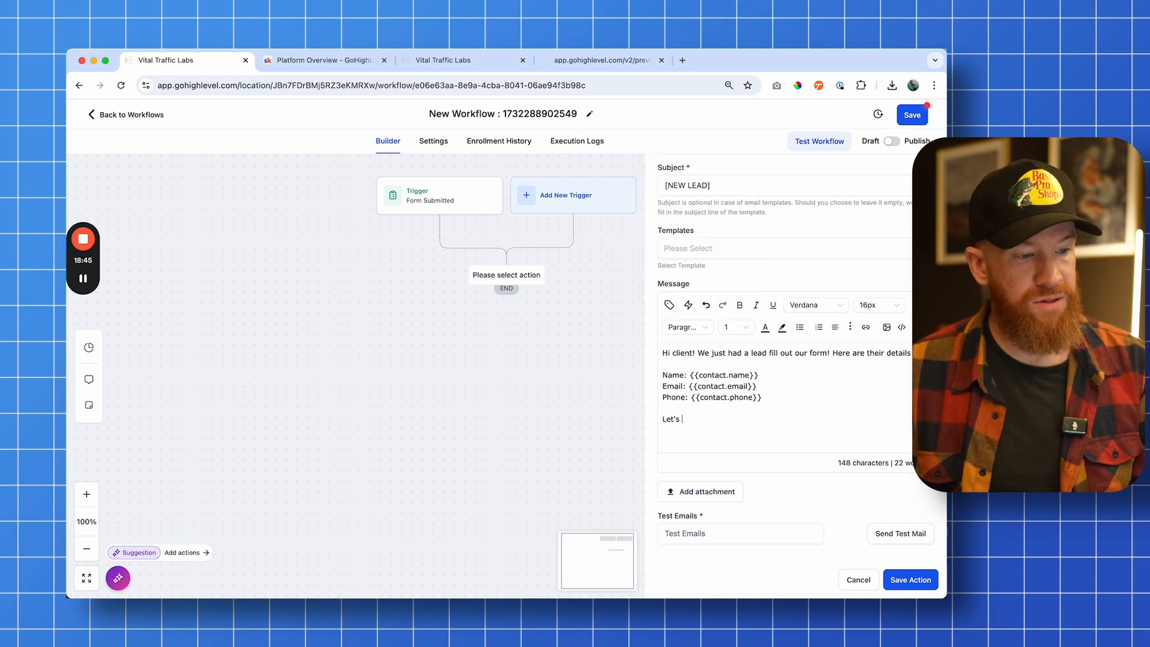
{"action": "type", "text": "go get them!"}
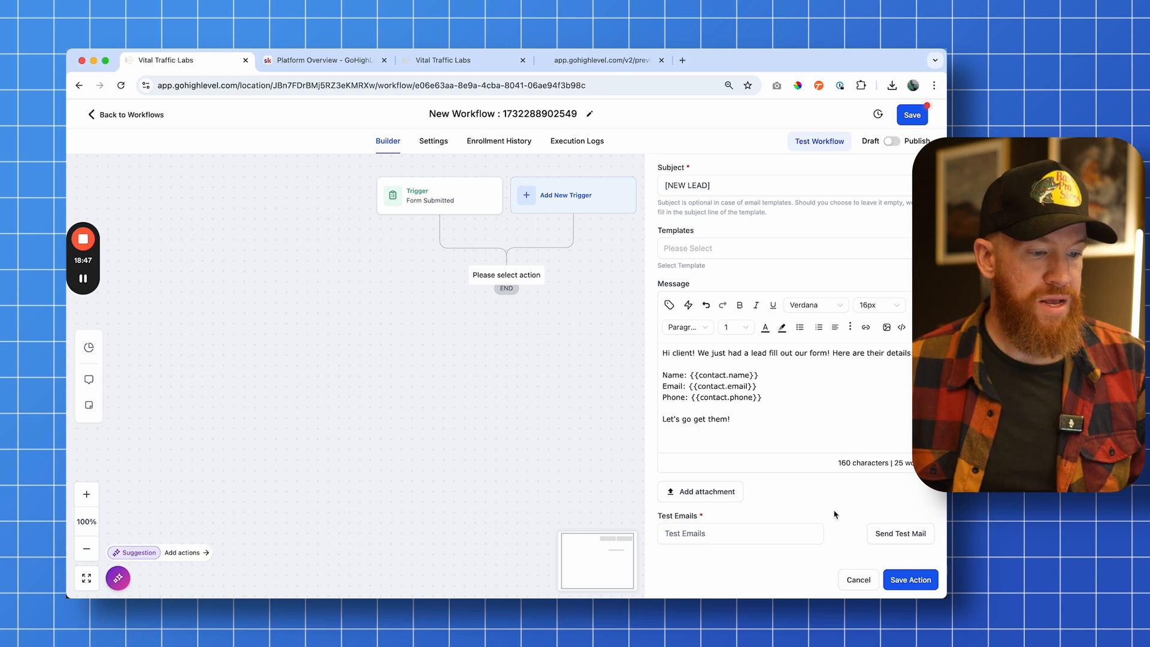
{"action": "left_click", "coordinate": [910, 580]}
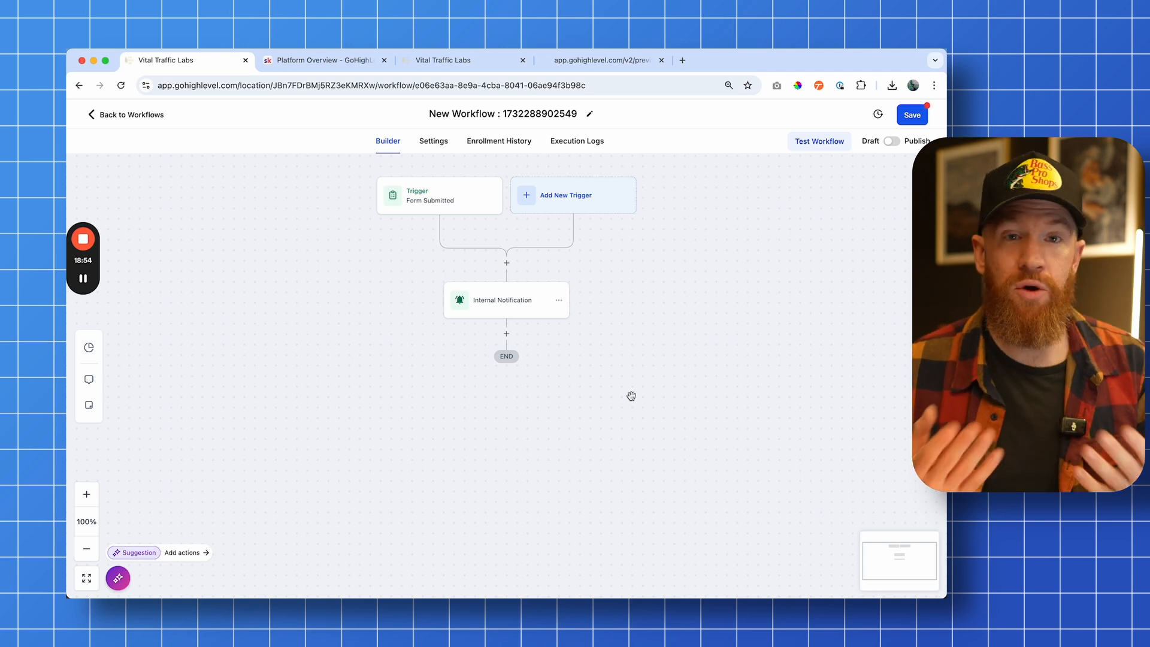
Add a Send Email action below the Internal Notification step in the workflow
{"action": "left_click", "coordinate": [476, 417]}
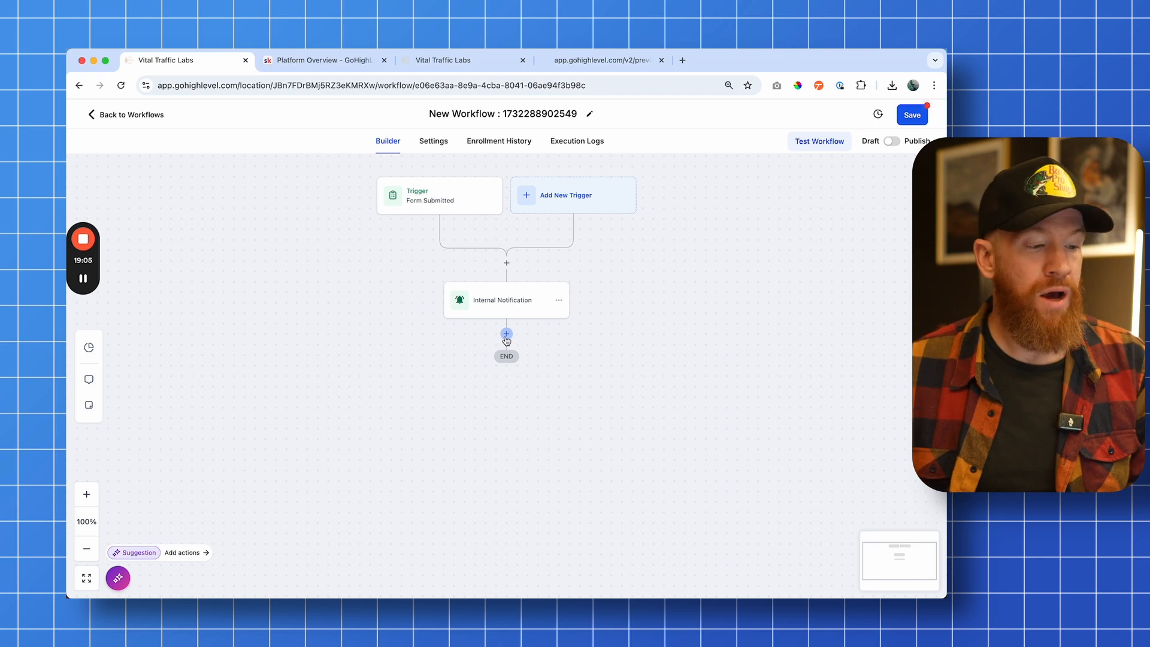
{"action": "left_click", "coordinate": [506, 334]}
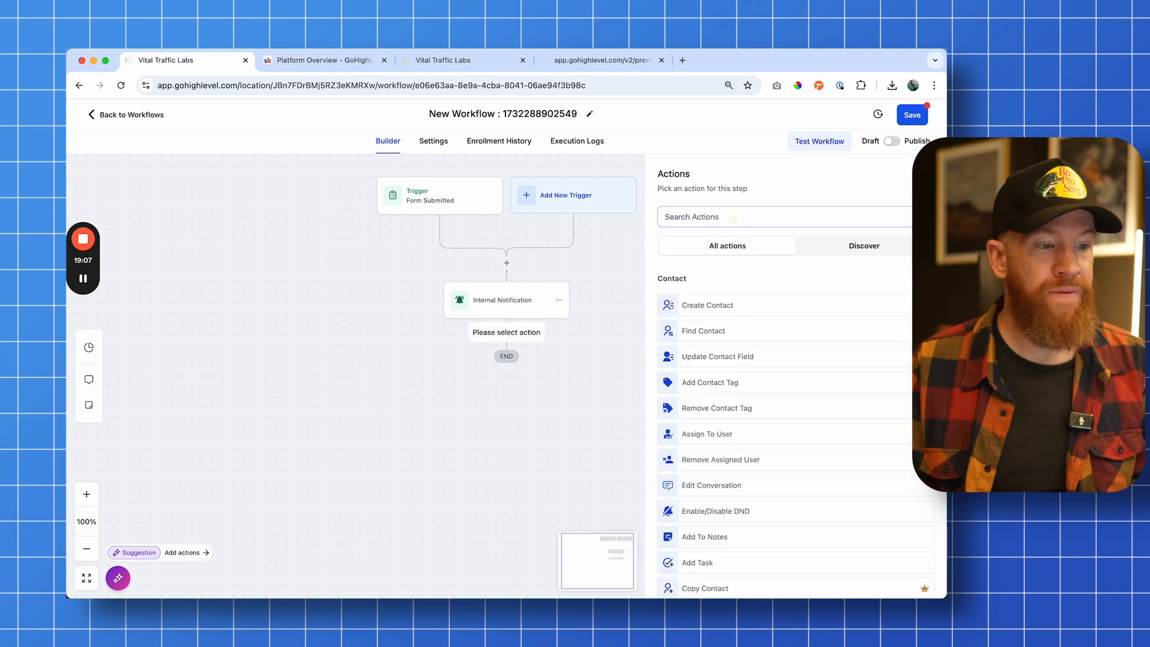
{"action": "type", "text": "send"}
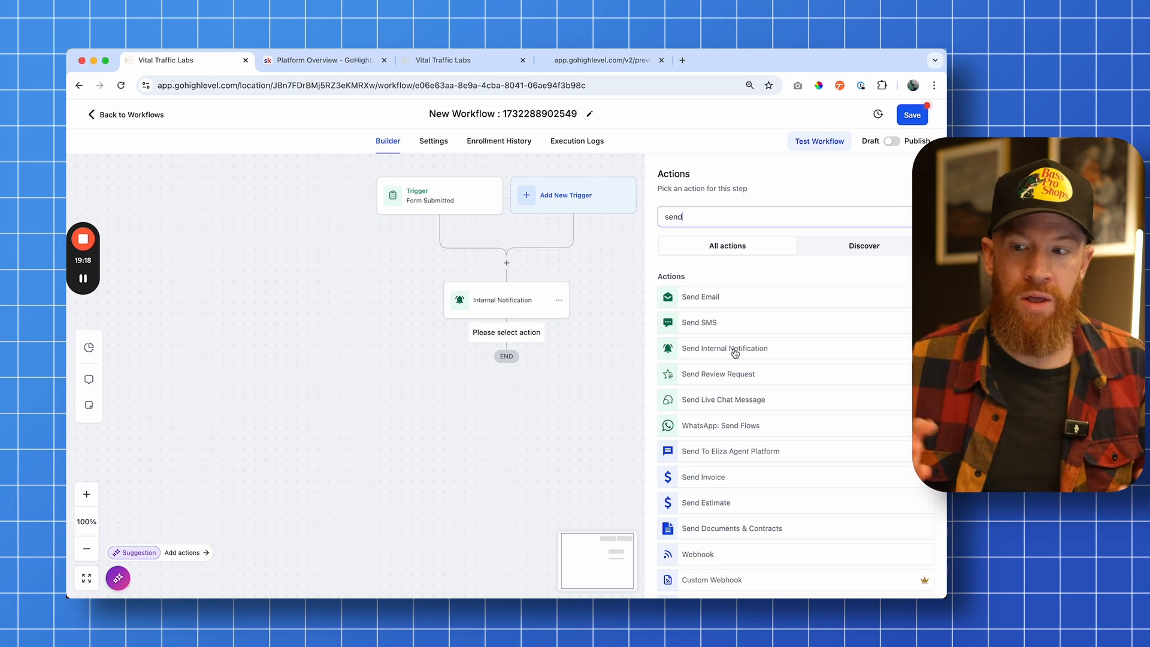
{"action": "left_click", "coordinate": [715, 299]}
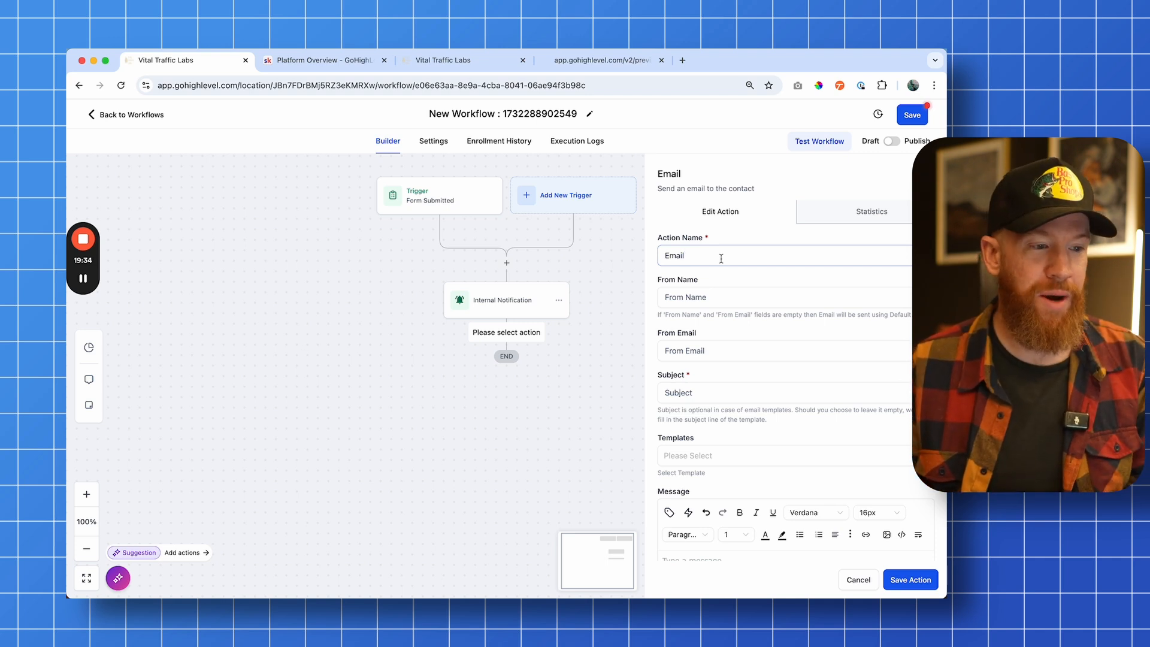
Name the email action Email 1, set the sender name to Client, and fill in the sender email address
{"action": "scroll", "coordinate": [721, 258], "scroll_direction": "down", "scroll_amount": 2}
{"action": "type", "text": "1"}
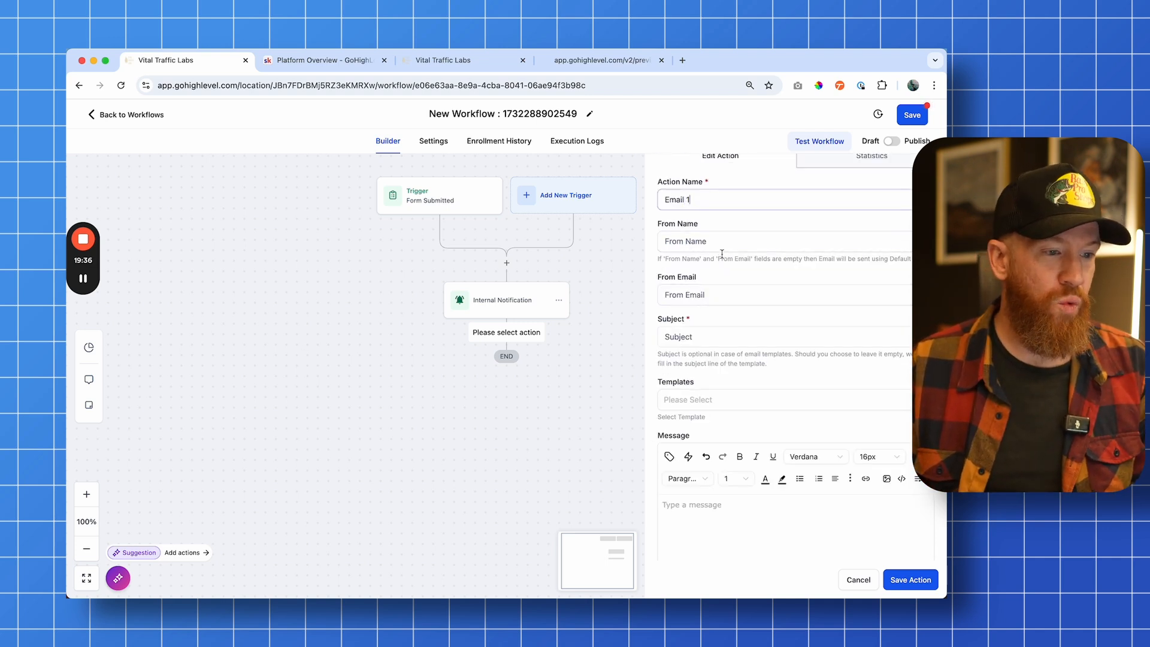
{"action": "left_click", "coordinate": [723, 242]}
{"action": "type", "text": "Client"}
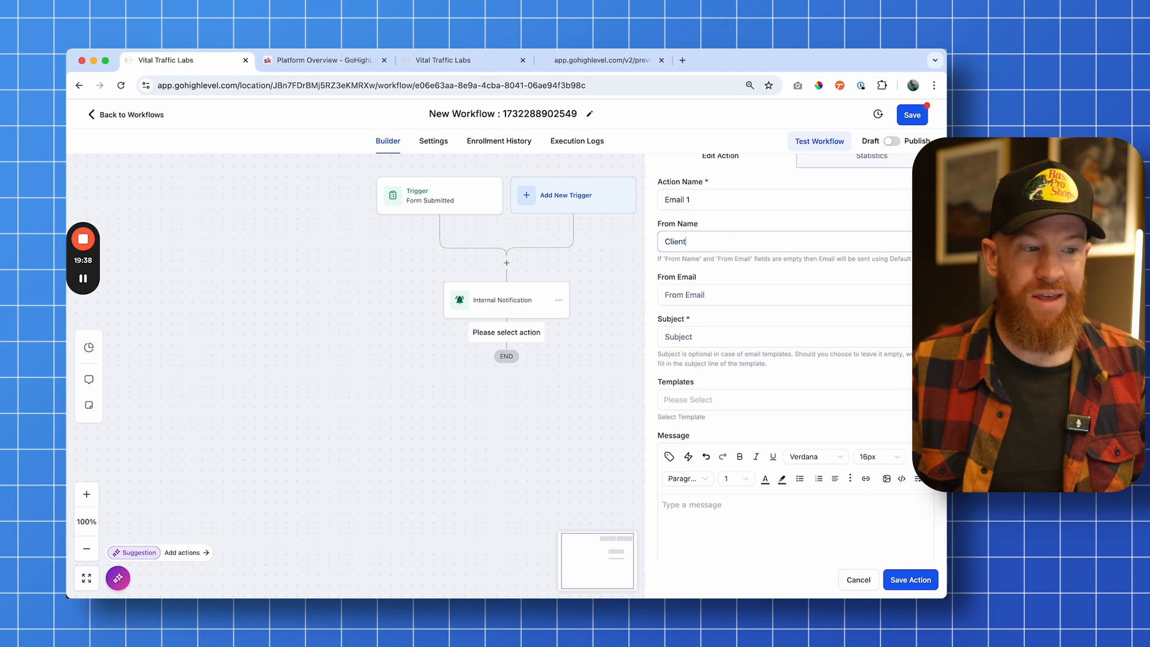
{"action": "left_click", "coordinate": [750, 290]}
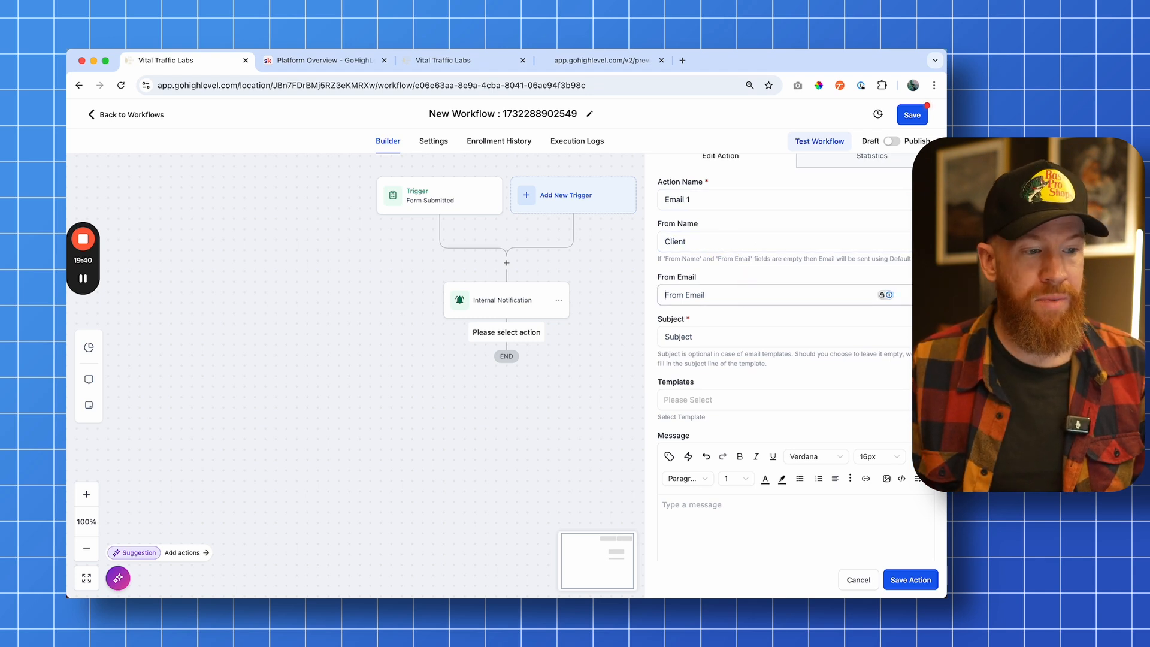
{"action": "type", "text": "cliemtemail@clientemai"}
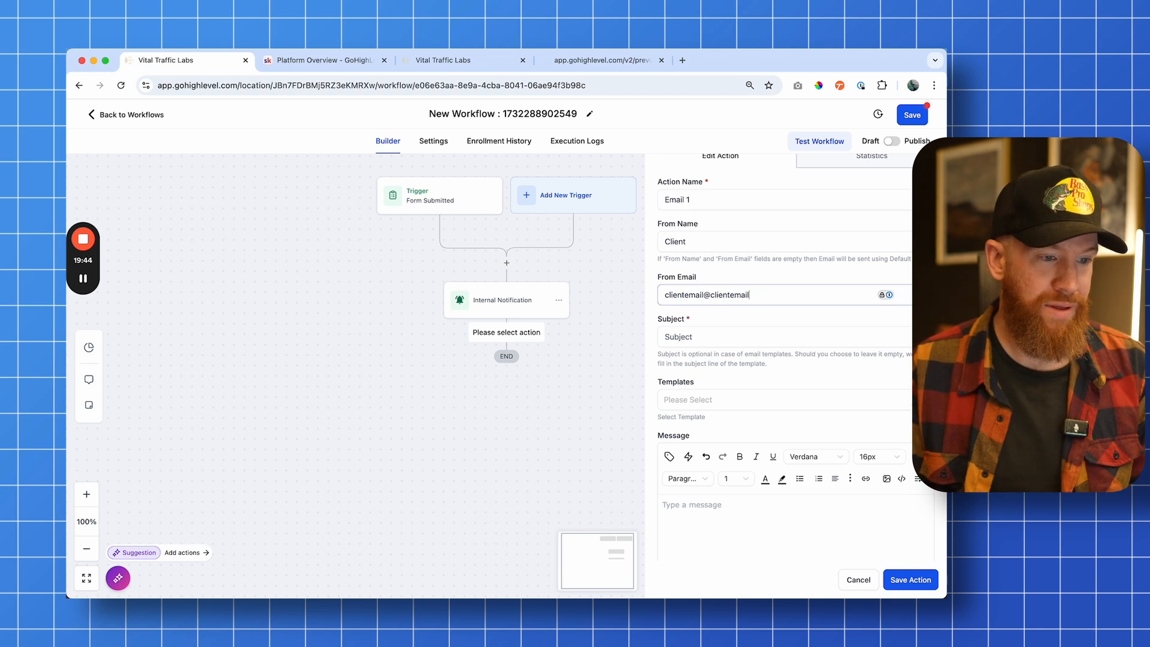
{"action": "type", "text": "l.com"}
Set the email subject to [DELIVERY] Your 7-day free trial!
{"action": "key", "text": "Tab"}
{"action": "type", "text": "["}
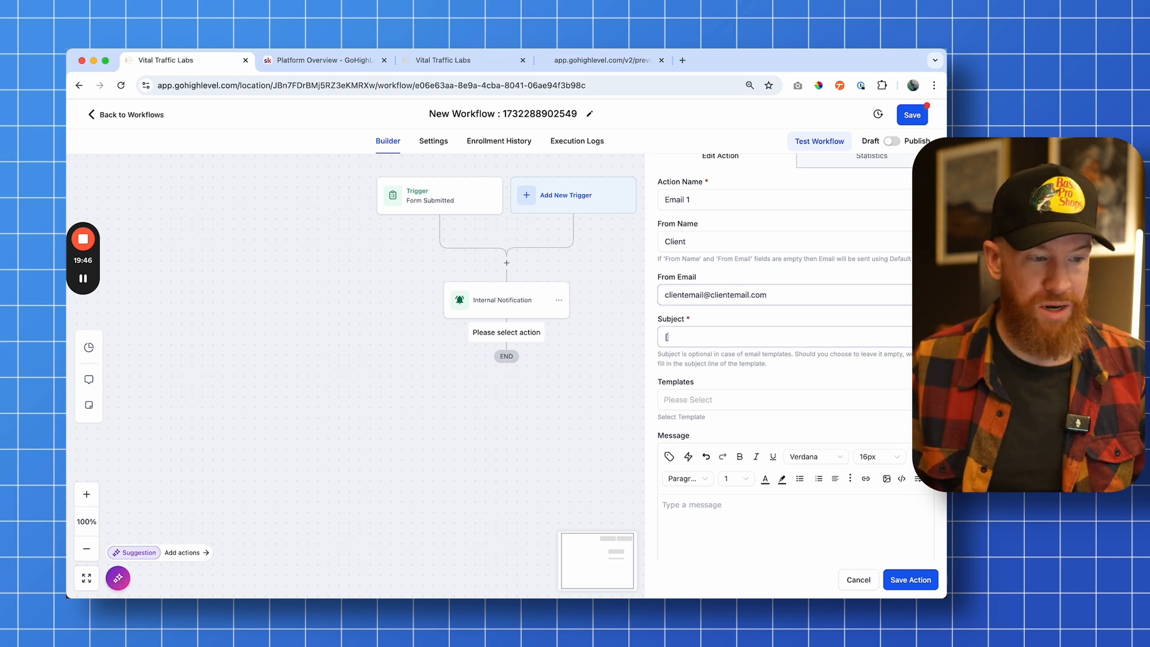
{"action": "type", "text": "FOI"}
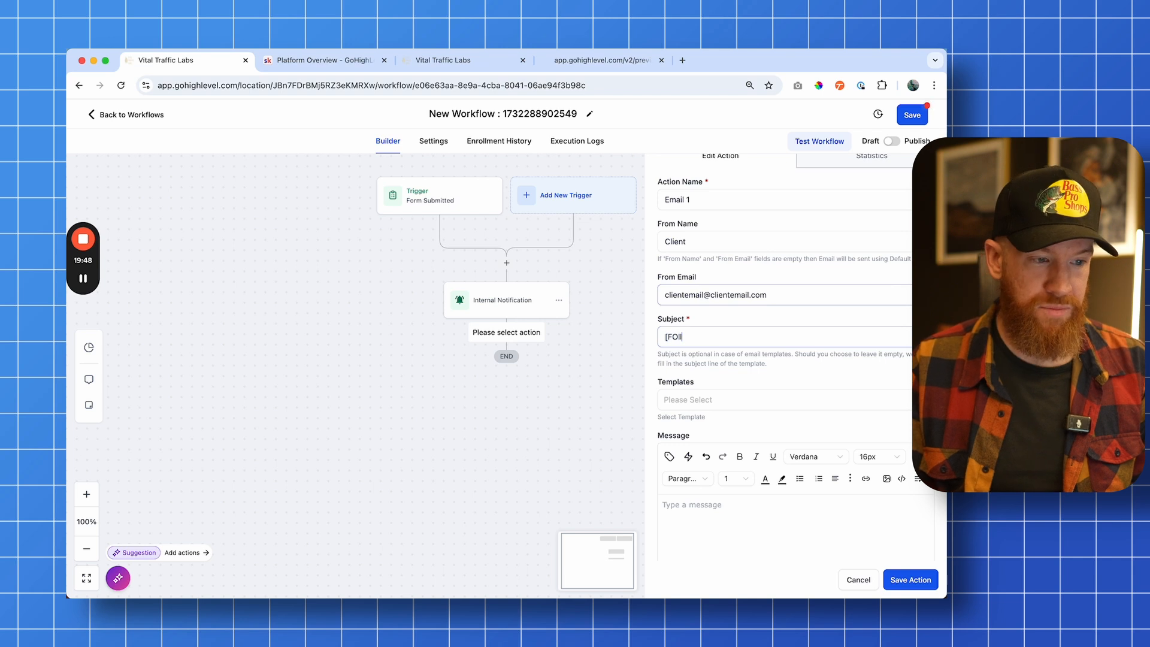
{"action": "type", "text": "ollow"}
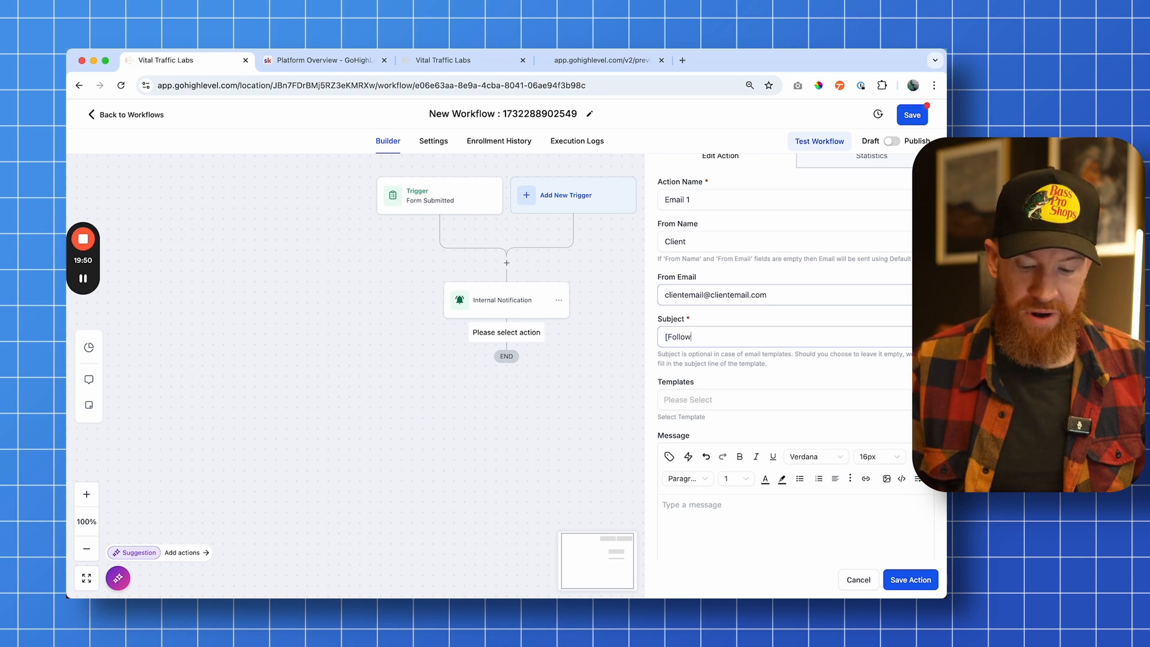
{"action": "type", "text": "-up] Your 7"}
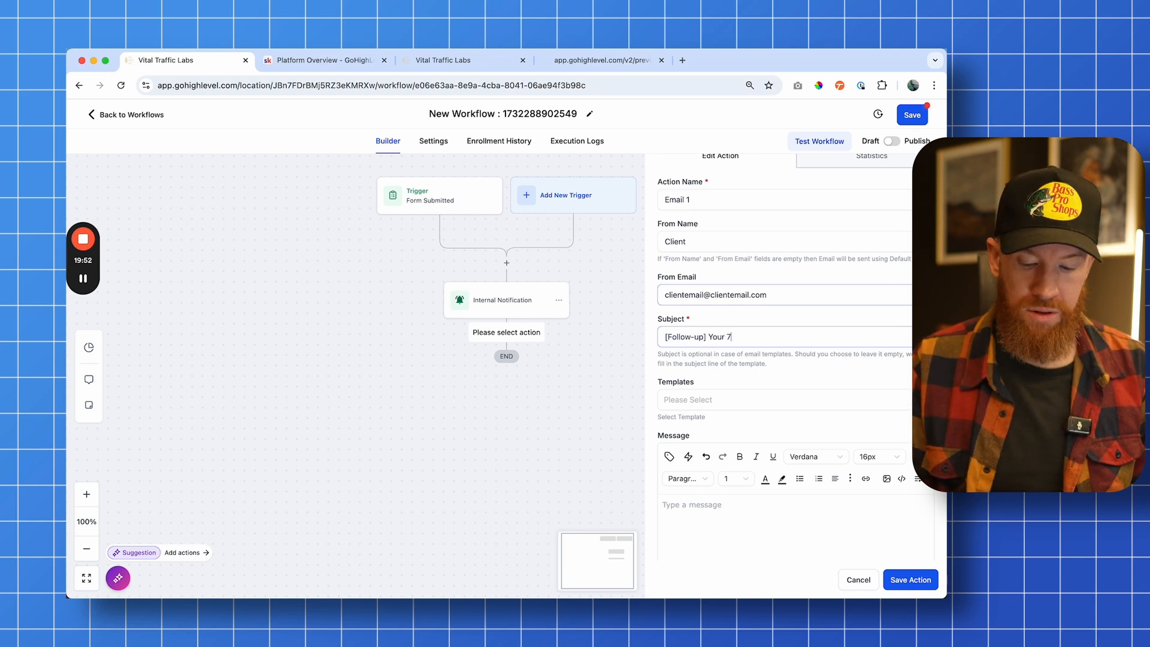
{"action": "type", "text": "-day free trial!"}
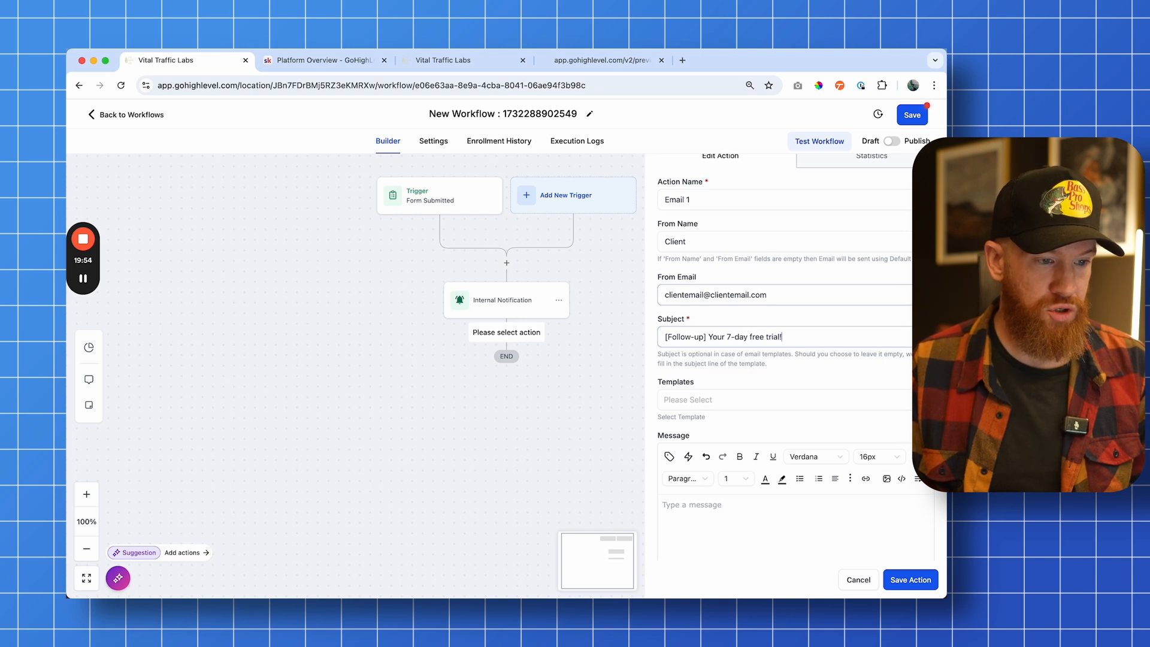
{"action": "left_click_drag", "start_coordinate": [707, 336], "coordinate": [662, 336]}
{"action": "type", "text": "[DELIVERY]"}
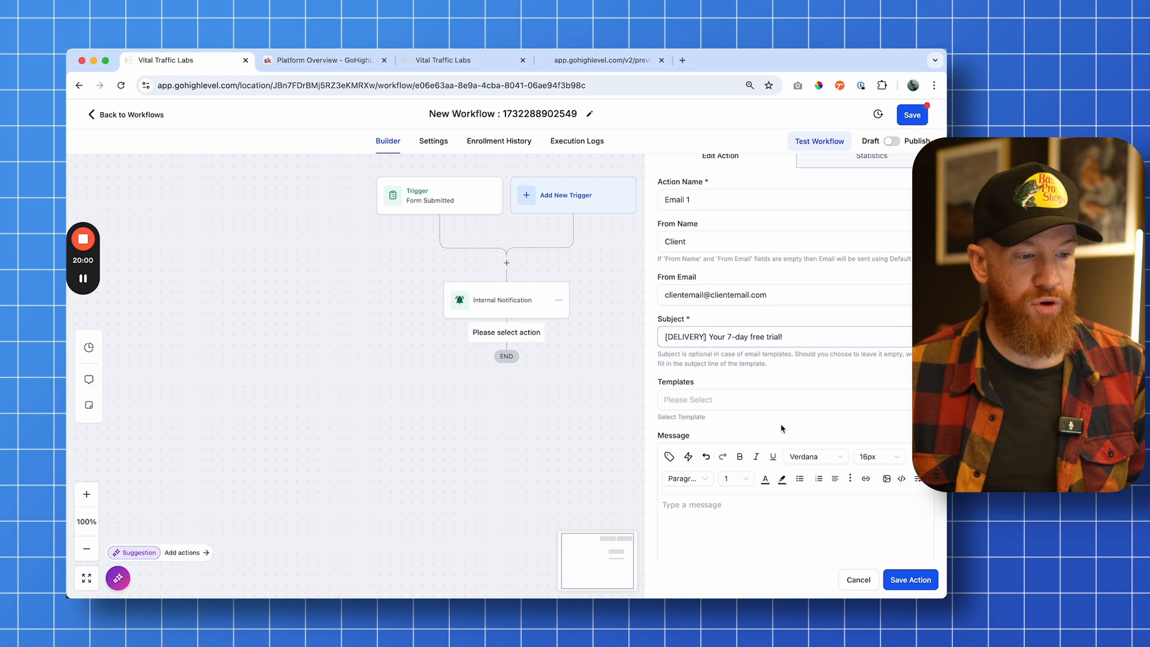
Start the message body with Hi and insert the contact First Name custom value
{"action": "scroll", "coordinate": [782, 430], "scroll_direction": "down", "scroll_amount": 3}
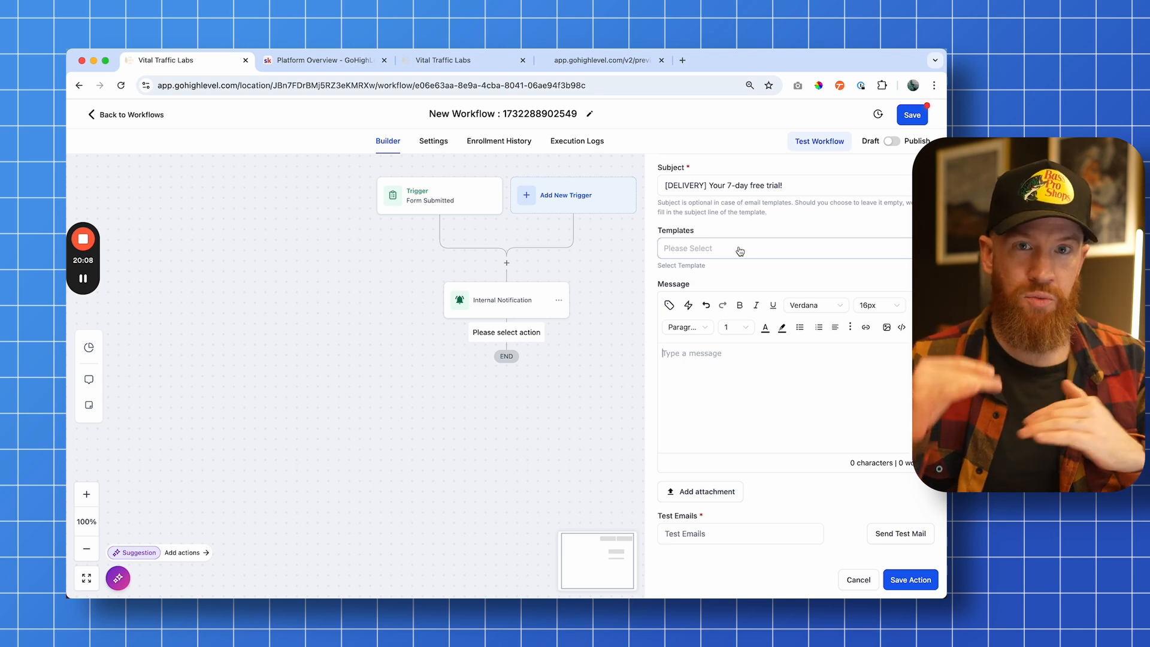
{"action": "left_click", "coordinate": [688, 395]}
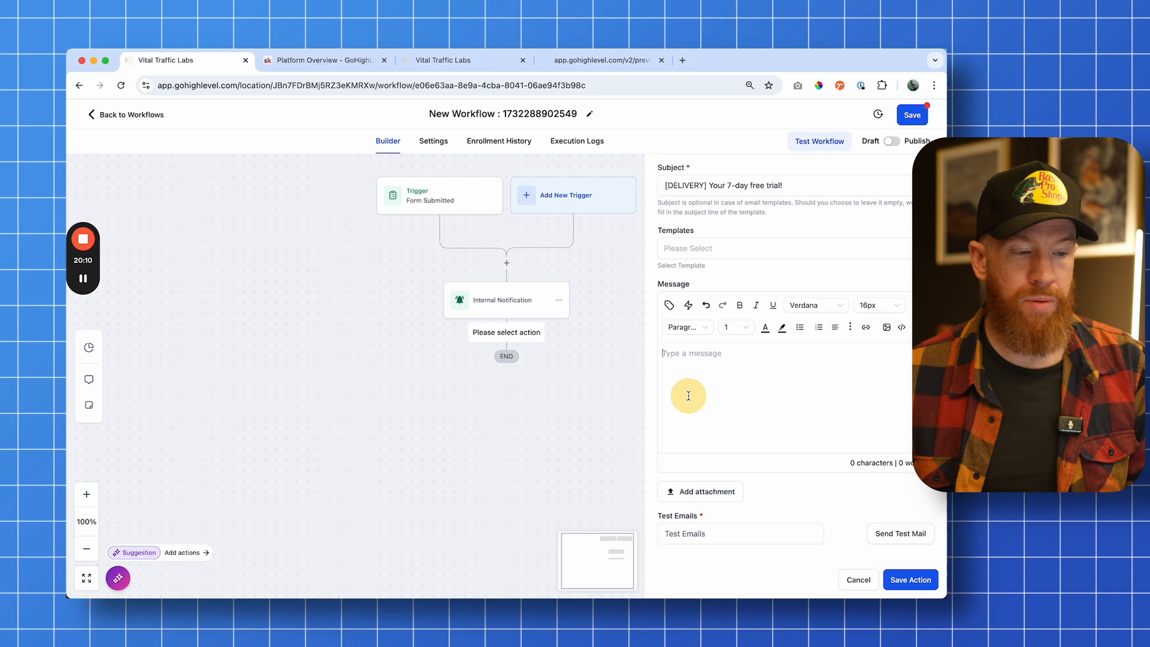
{"action": "left_click", "coordinate": [719, 377]}
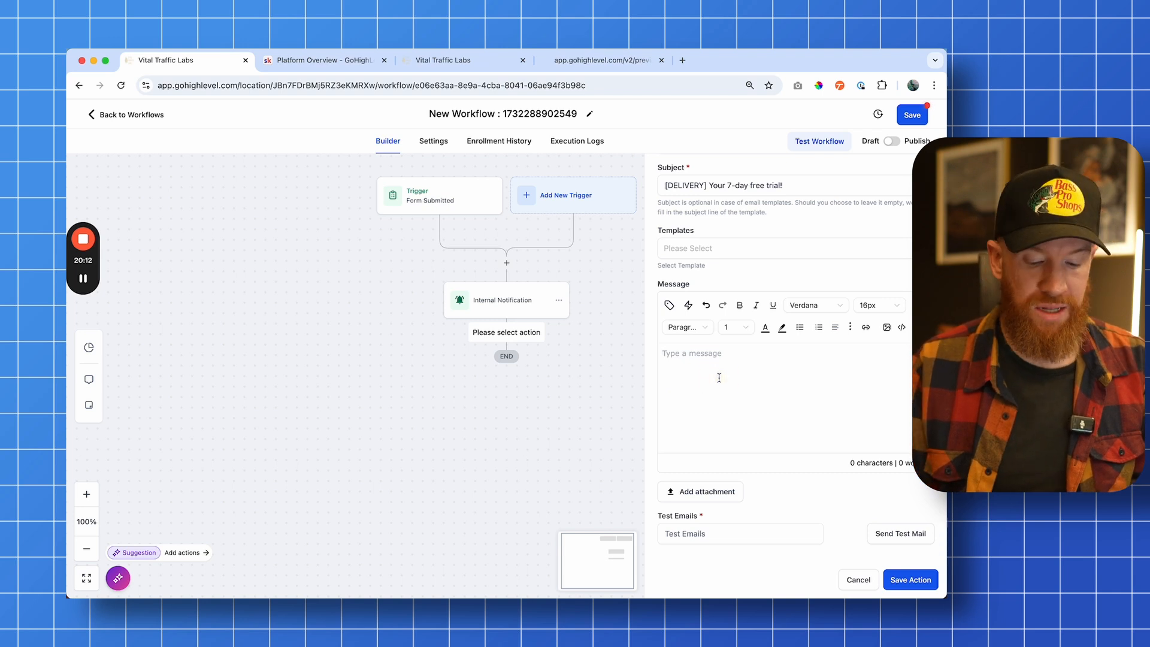
{"action": "type", "text": "Hey"}
{"action": "left_click", "coordinate": [669, 307]}
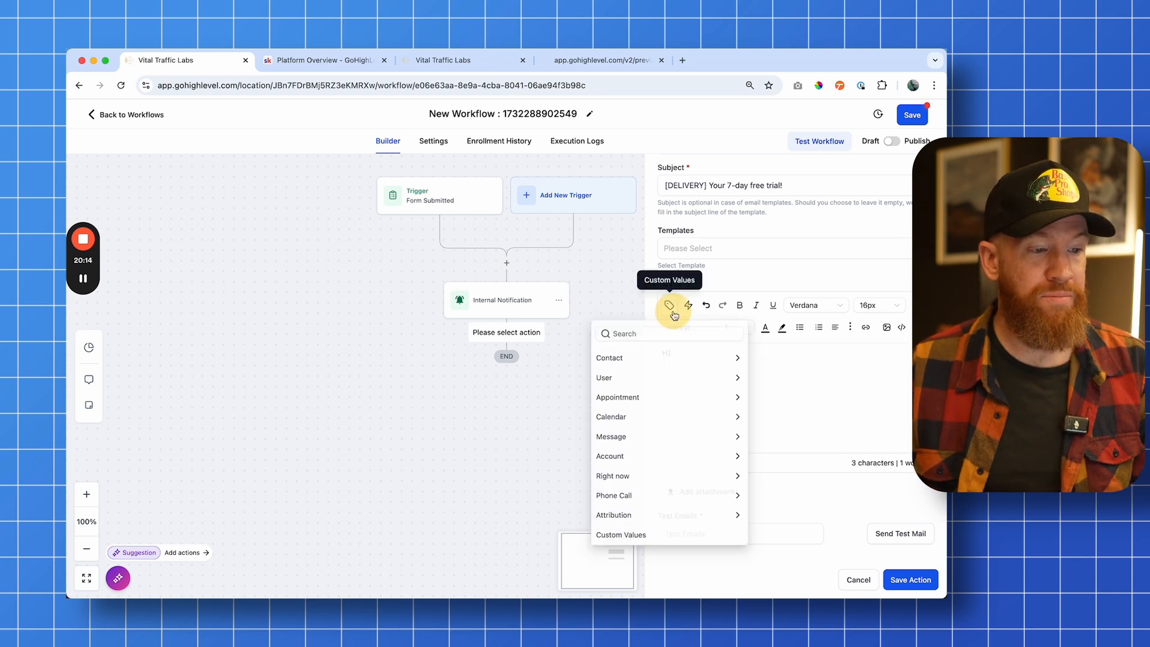
{"action": "left_click", "coordinate": [640, 358]}
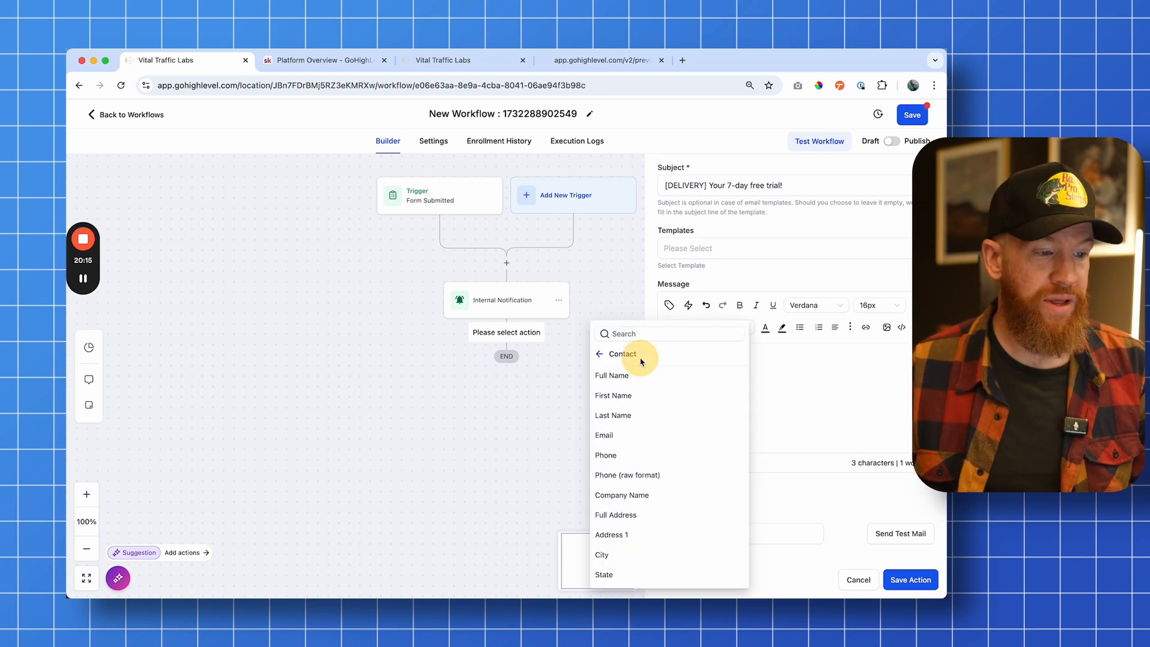
{"action": "left_click", "coordinate": [663, 392]}
Continue the greeting with - Thanks for checking out Globogym! and start a new paragraph
{"action": "type", "text": "- Thank"}
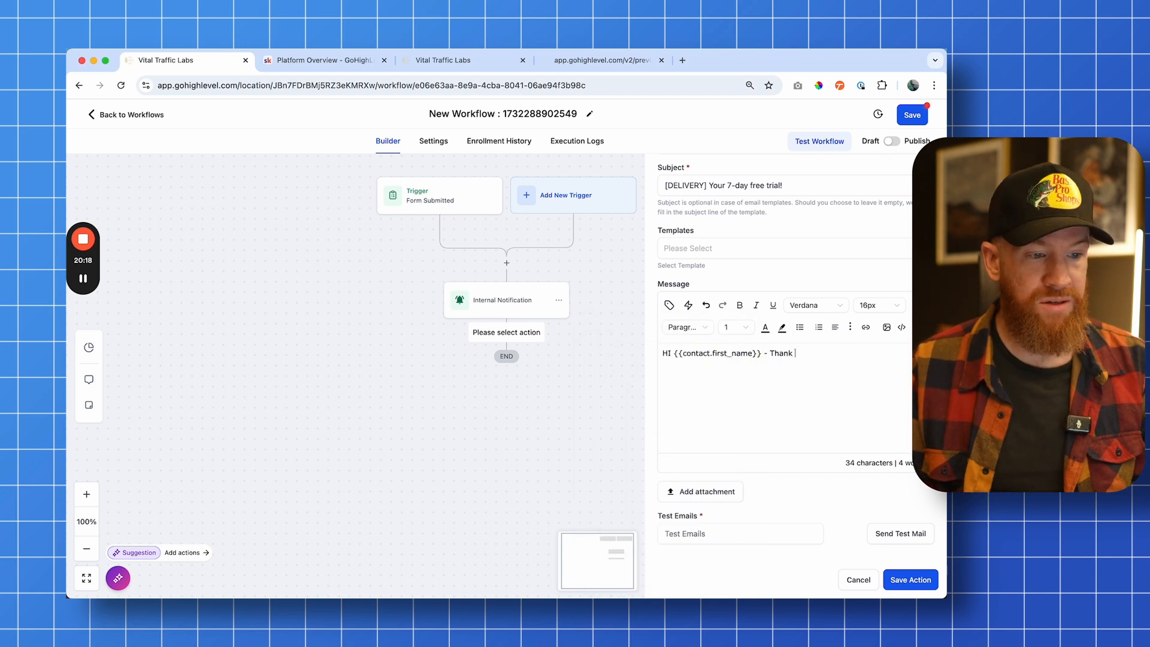
{"action": "type", "text": "s for checking out"}
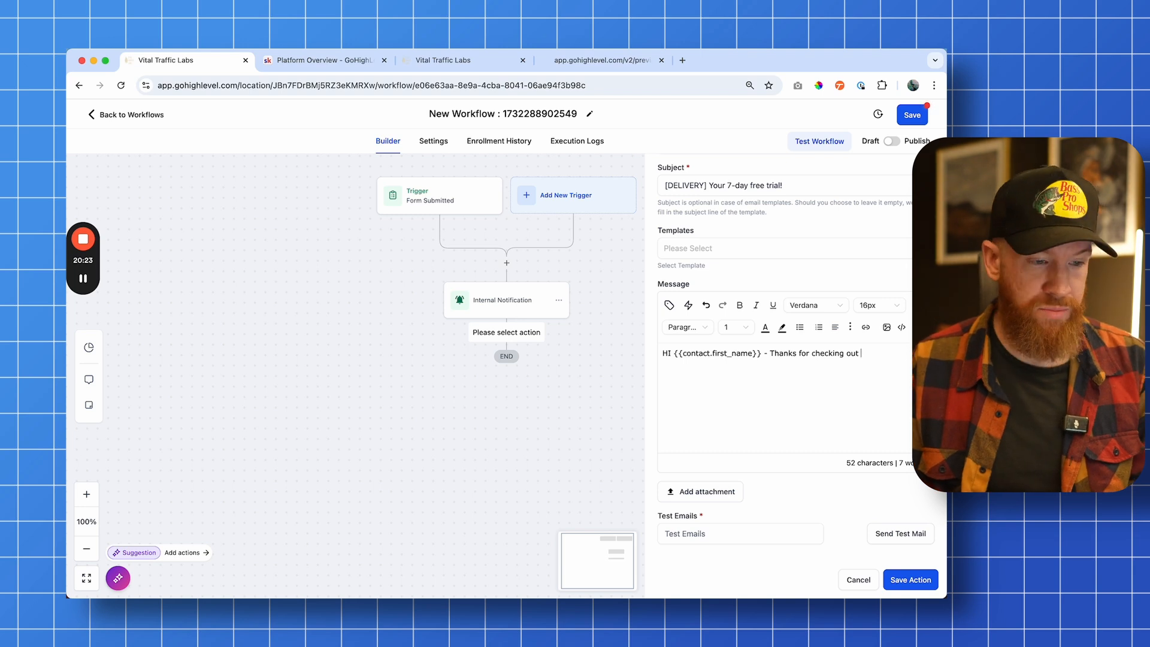
{"action": "key", "text": "BackSpace"}
{"action": "key", "text": "BackSpace"}
{"action": "key", "text": "BackSpace"}
{"action": "key", "text": "BackSpace"}
{"action": "key", "text": "BackSpace"}
{"action": "type", "text": "Globogym!"}
{"action": "key", "text": "Return"}
{"action": "key", "text": "Return"}
Add the line Here is your coupon for your 7 day free trial! followed by a new paragraph
{"action": "type", "text": "Here is "}
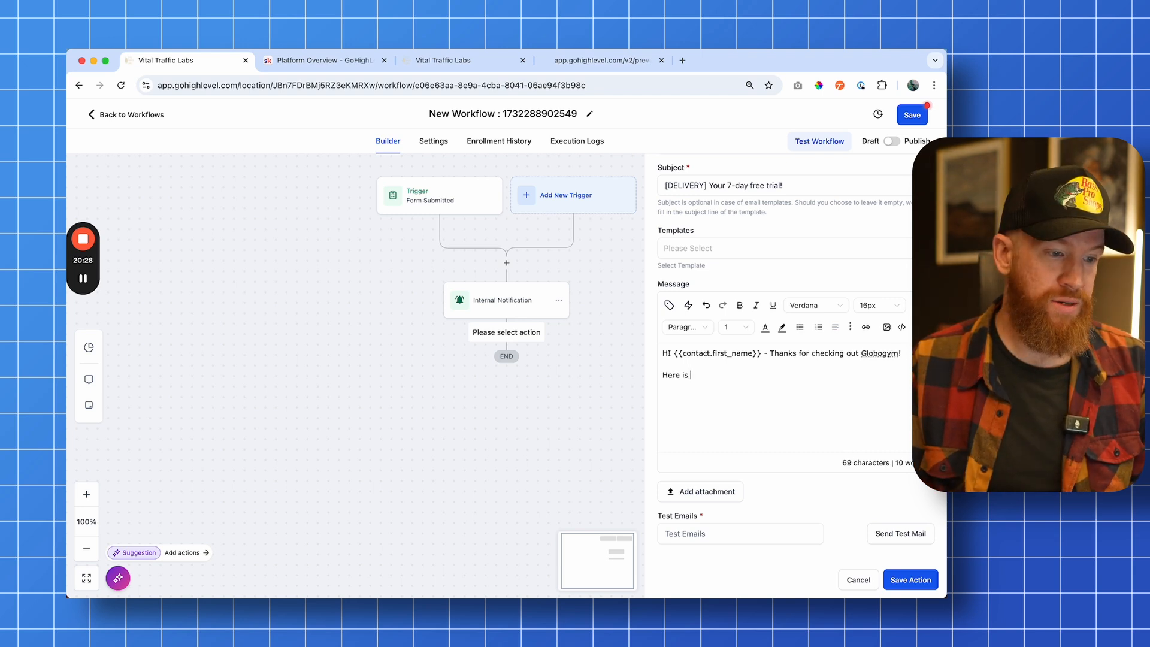
{"action": "type", "text": "your coupon for your "}
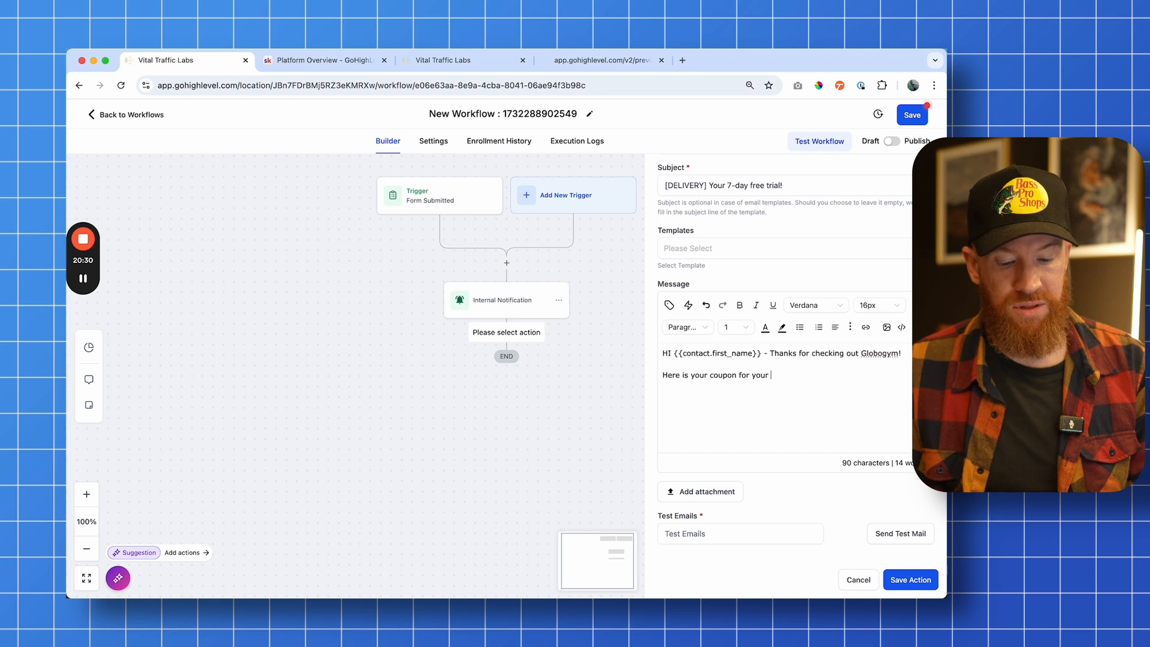
{"action": "type", "text": "7 day free trial!"}
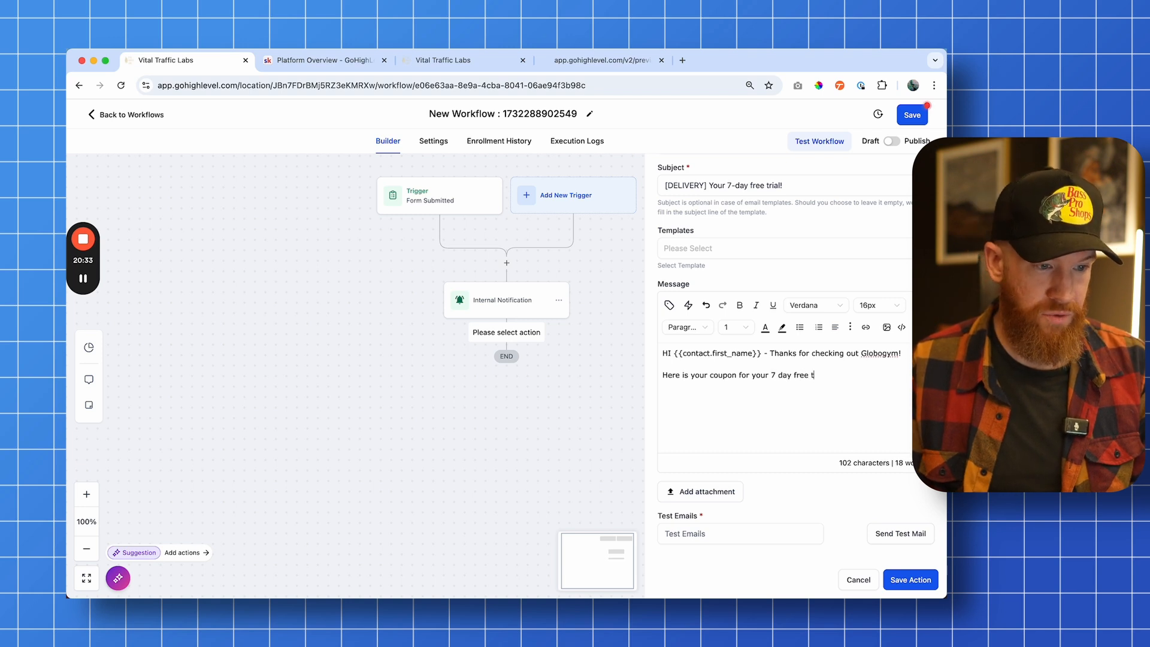
{"action": "key", "text": "Return"}
{"action": "key", "text": "Return"}
Add the paragraph I am the owner of Globogym and would be happy to meet you when you have a chance to come by!
{"action": "type", "text": "I am the "}
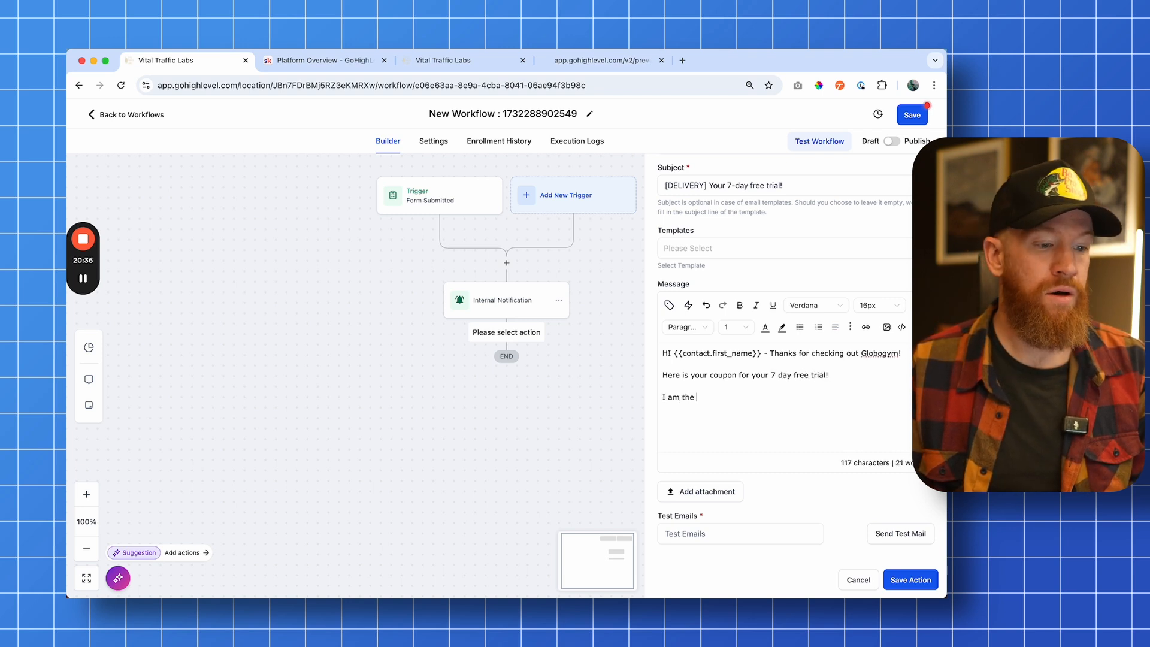
{"action": "type", "text": "owner of Globogym and would b"}
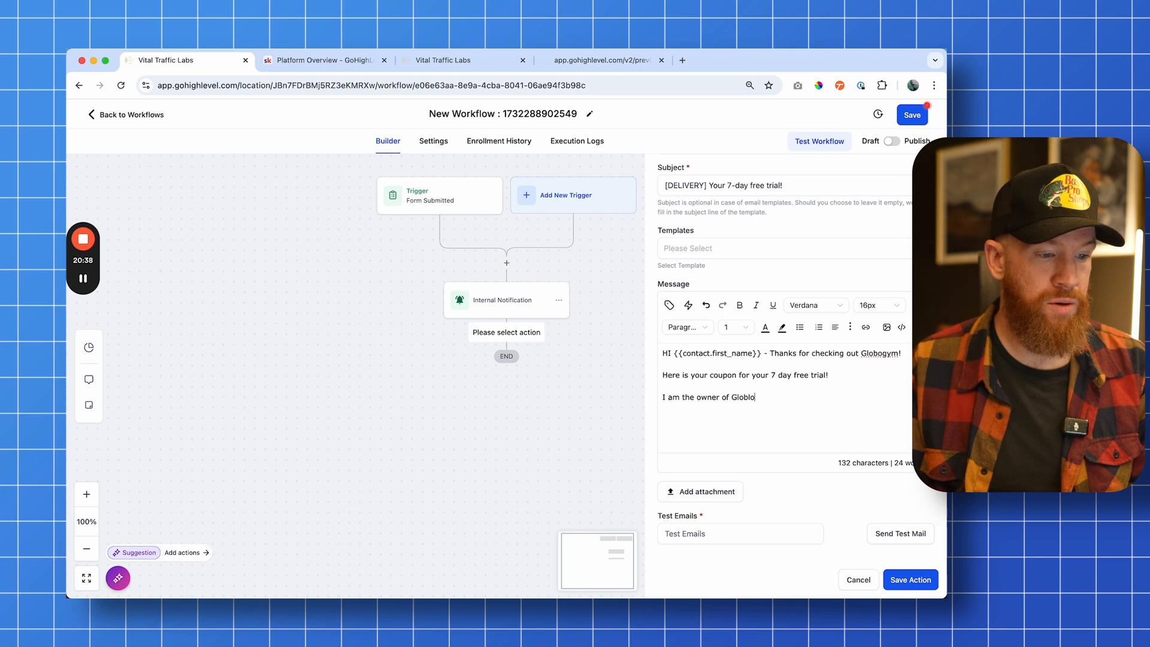
{"action": "type", "text": "e happ"}
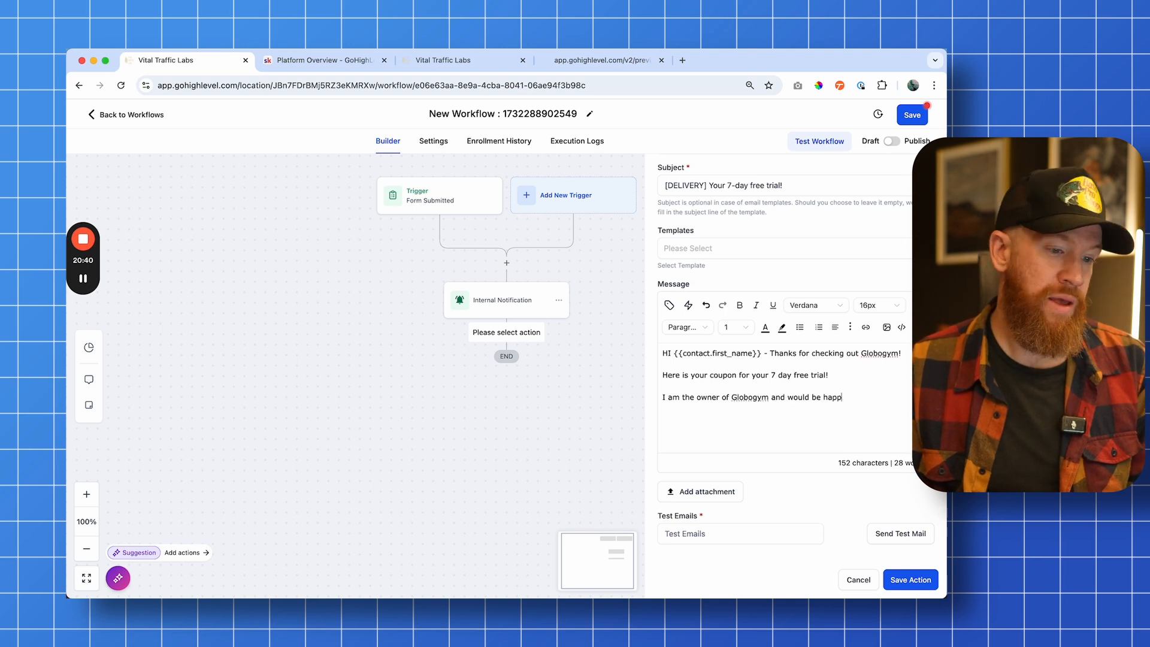
{"action": "type", "text": "y to meett"}
{"action": "key", "text": "BackSpace"}
{"action": "key", "text": "BackSpace"}
{"action": "type", "text": "y to meet y"}
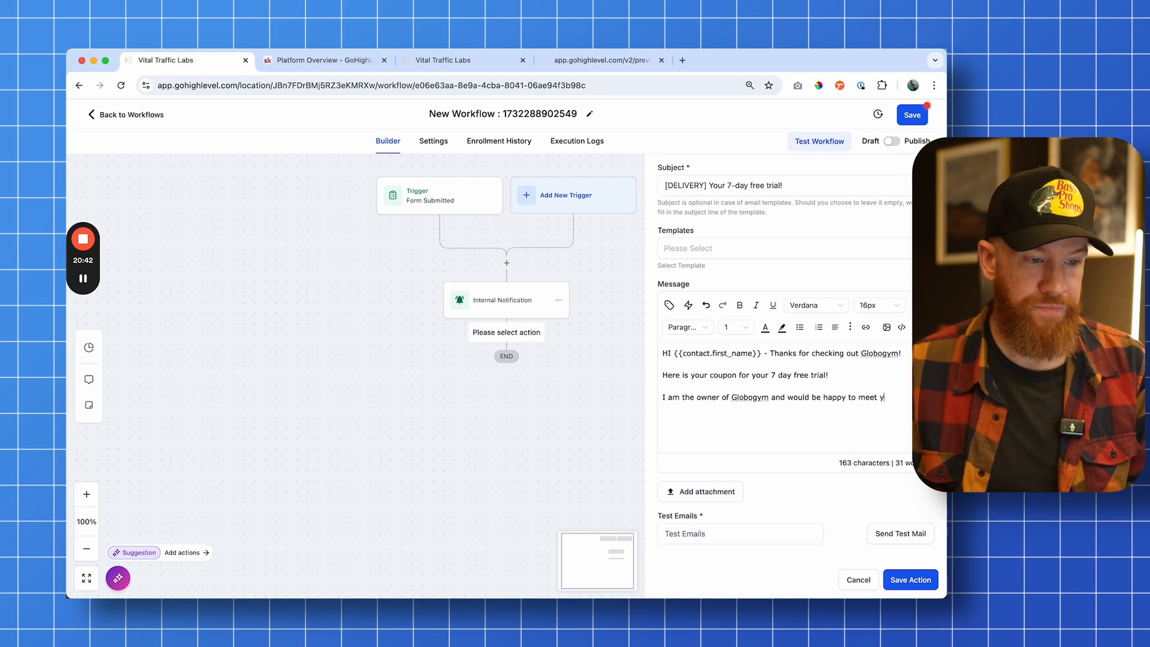
{"action": "type", "text": "ou when you "}
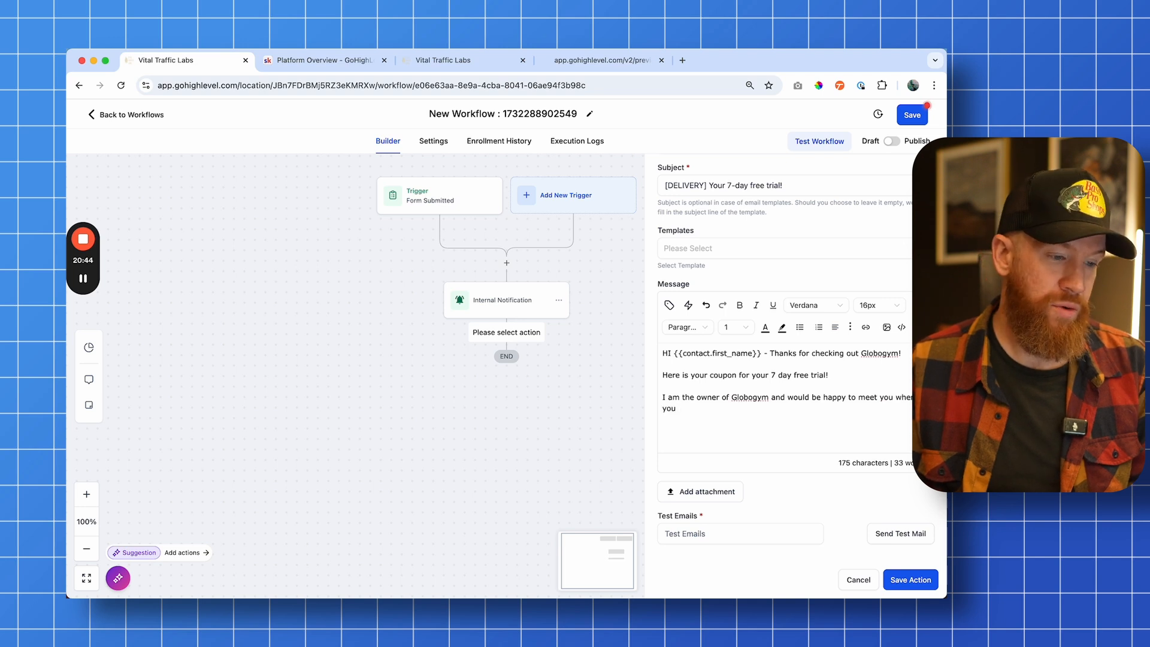
{"action": "type", "text": "have a chance to co"}
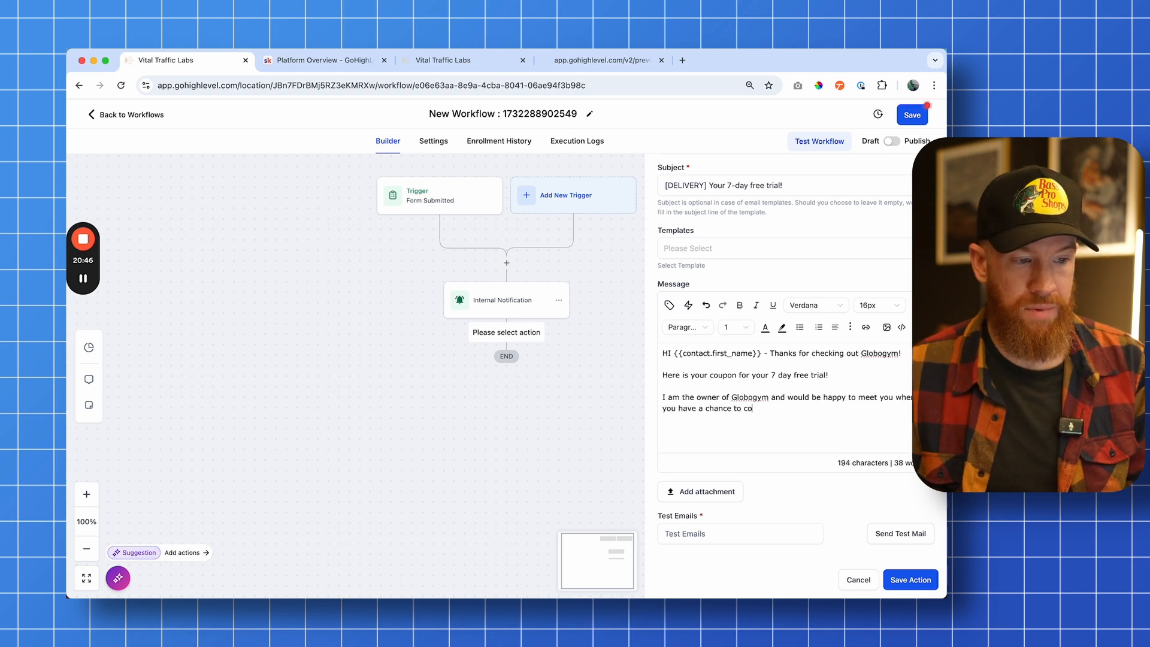
{"action": "type", "text": "me by!"}
{"action": "key", "text": "Return"}
Add the closing line Let me know what works for you to come by and check out the gym, and save the email action
{"action": "type", "text": "Let me know w"}
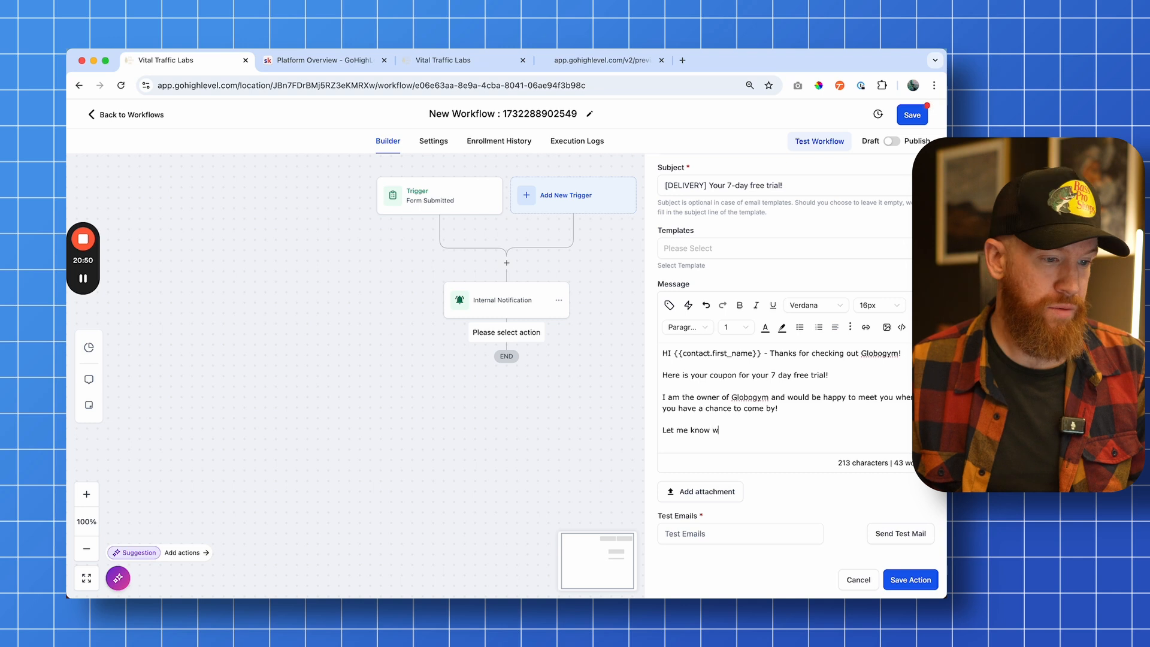
{"action": "type", "text": "hat works for you to come by and "}
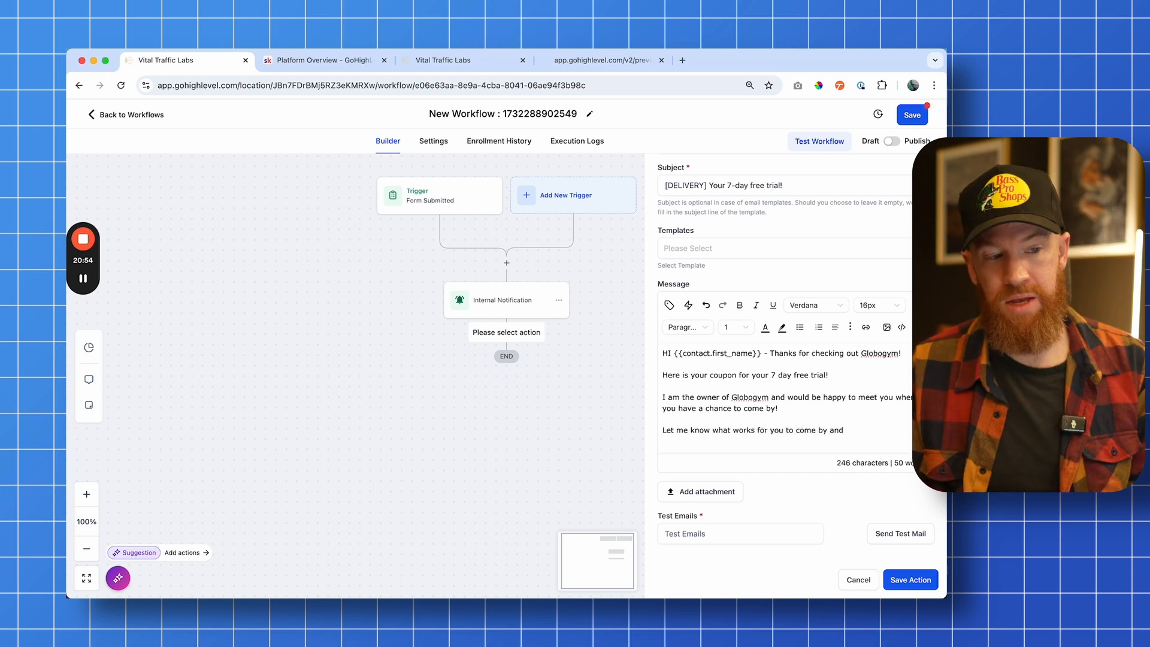
{"action": "type", "text": "check  out the gym"}
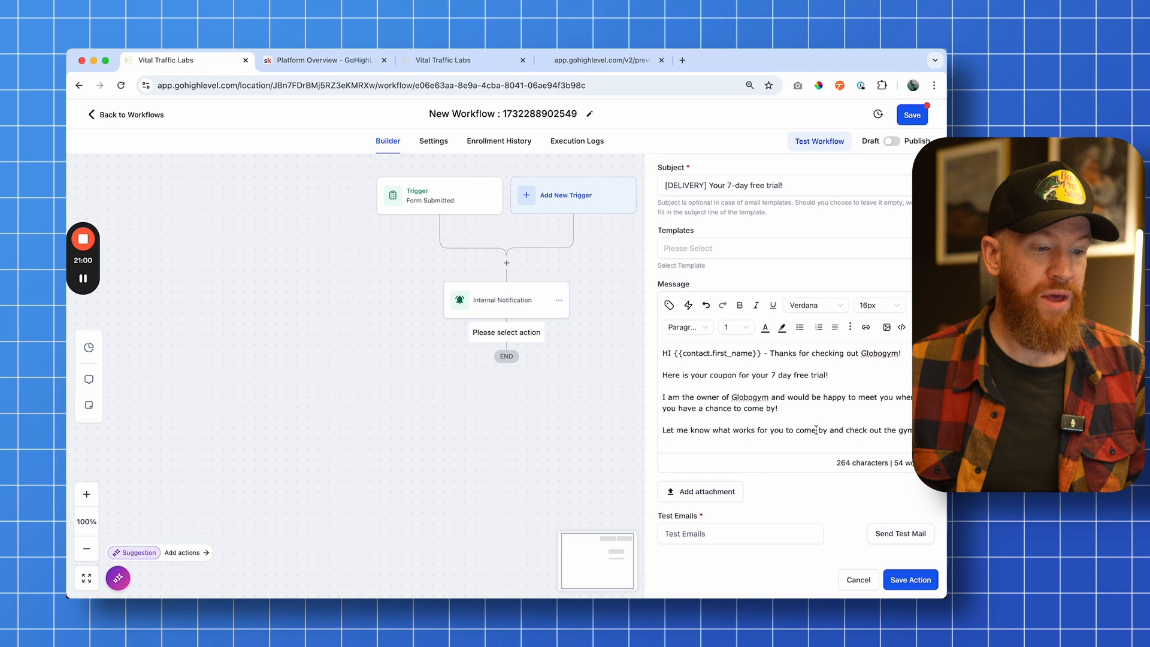
{"action": "left_click", "coordinate": [911, 579]}
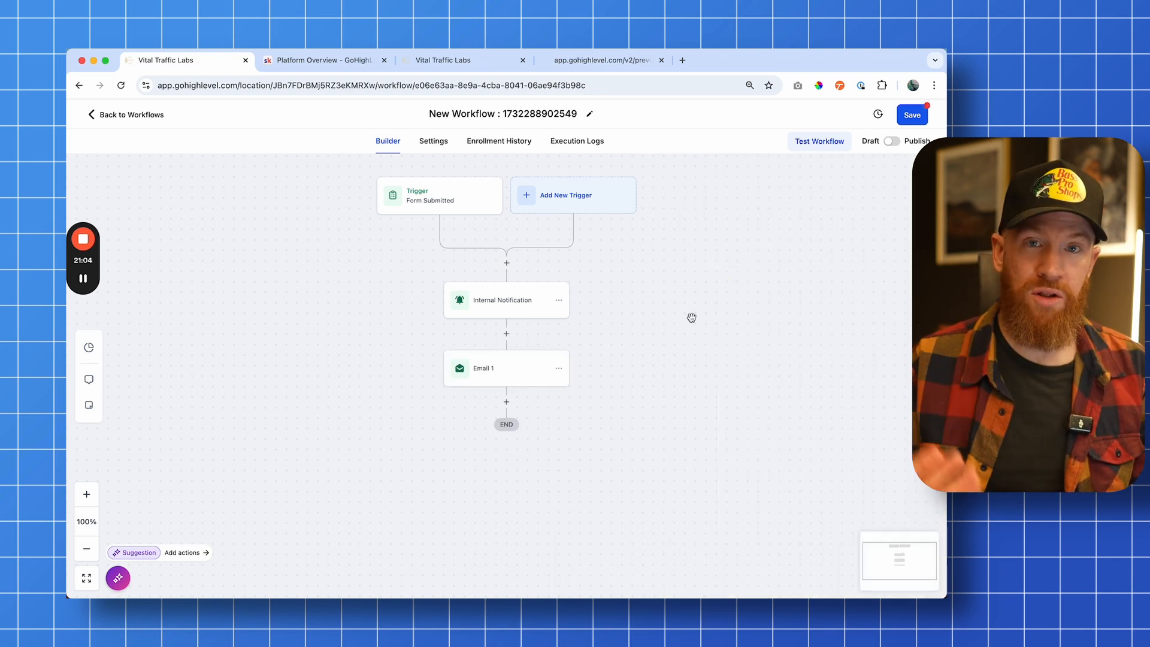
{"action": "left_click", "coordinate": [724, 345]}
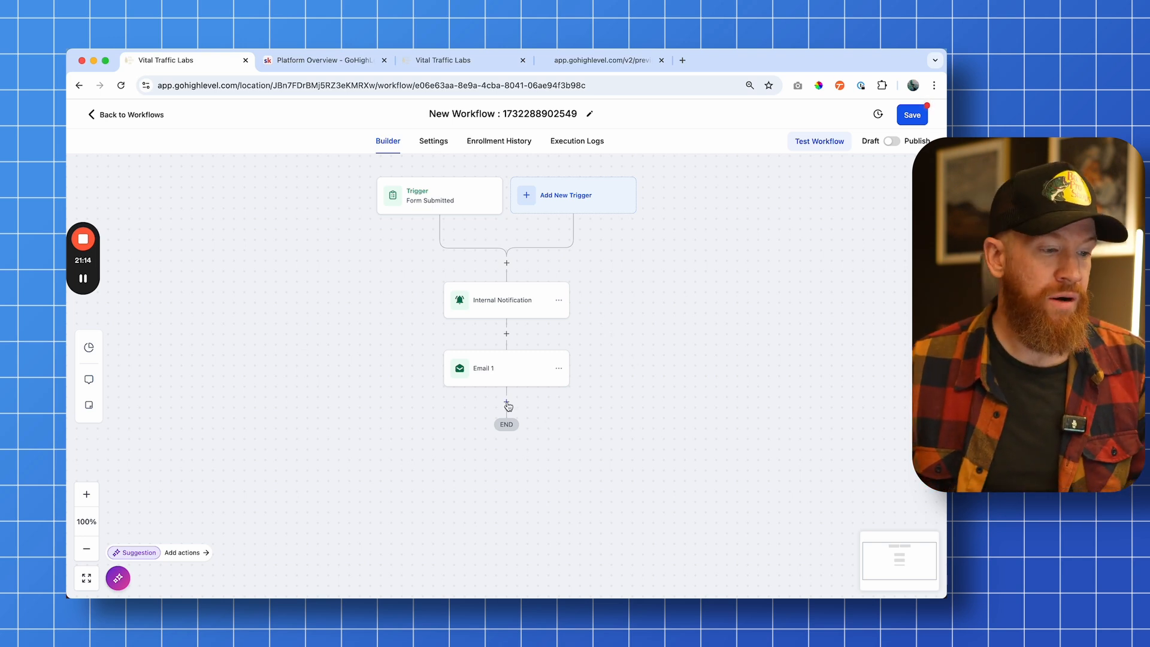
Add a Wait action after Email 1 with a time delay of 1 minute and save it
{"action": "left_click", "coordinate": [507, 402]}
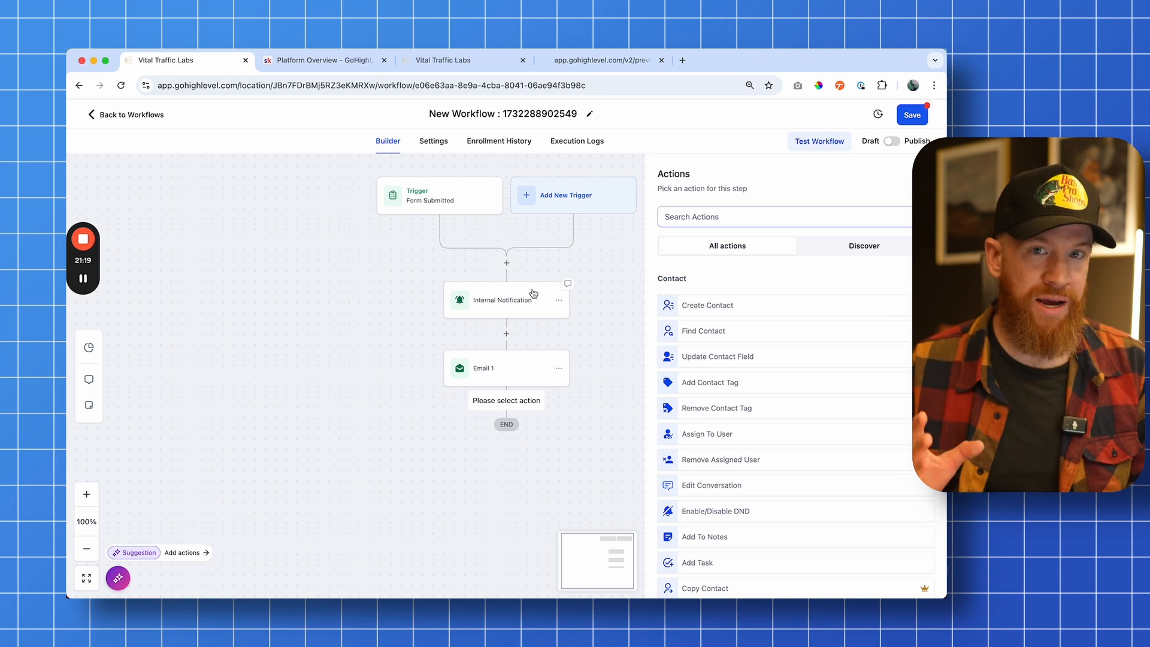
{"action": "type", "text": "send"}
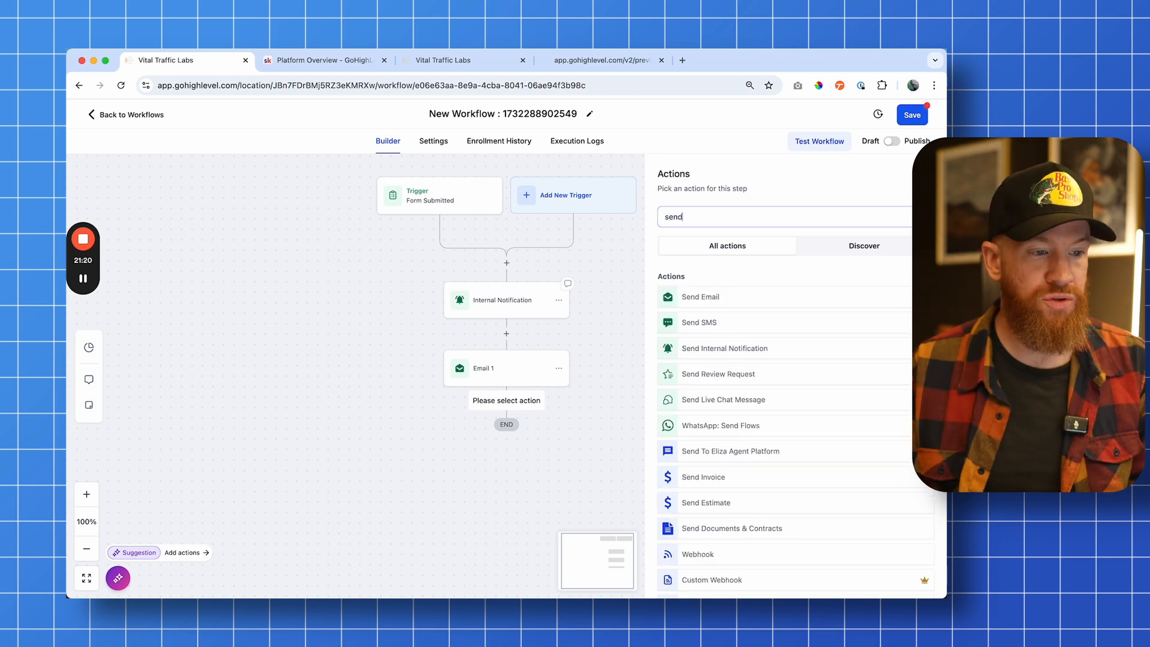
{"action": "key", "text": "BackSpace"}
{"action": "key", "text": "BackSpace"}
{"action": "key", "text": "BackSpace"}
{"action": "key", "text": "BackSpace"}
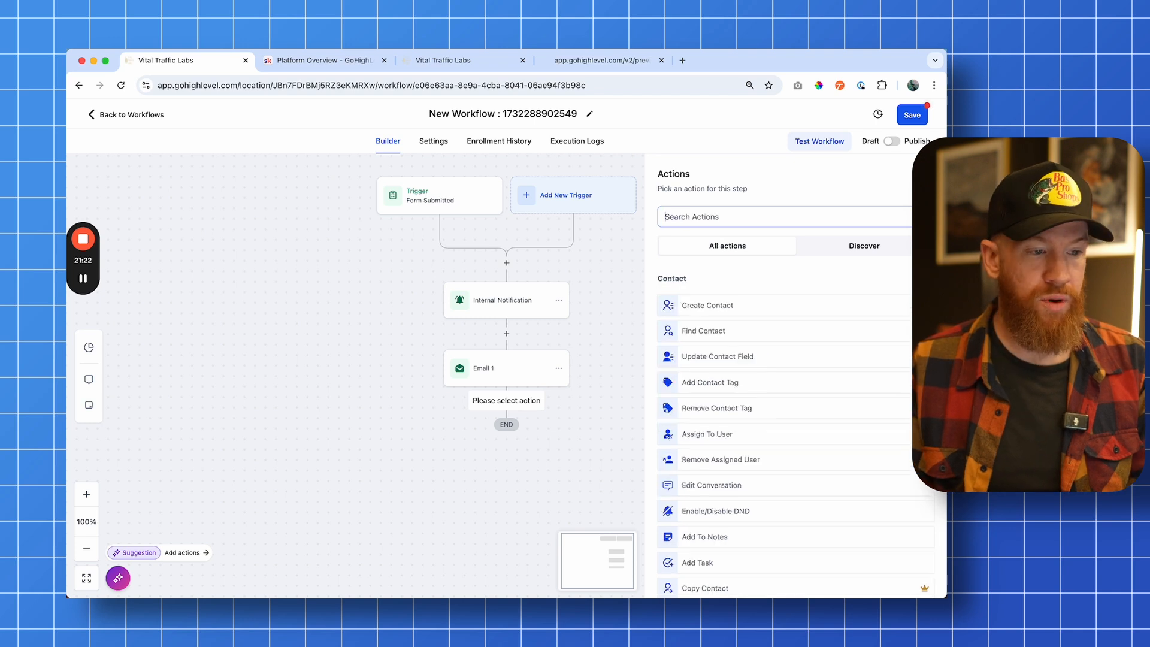
{"action": "type", "text": "wait"}
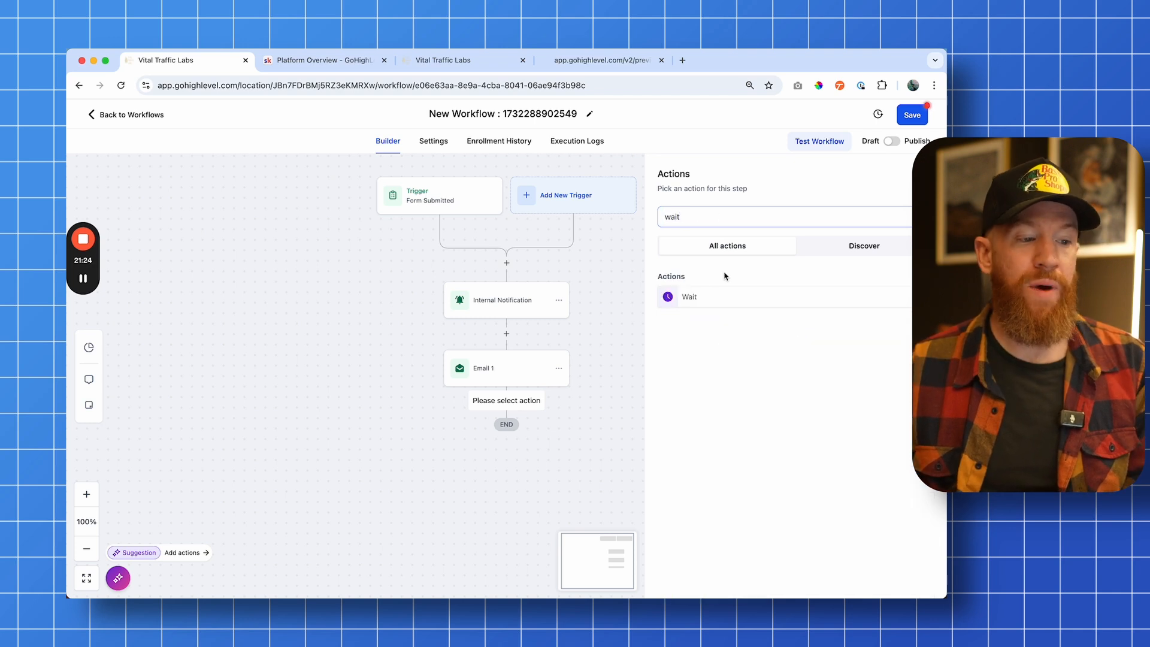
{"action": "left_click", "coordinate": [698, 297]}
{"action": "left_click", "coordinate": [523, 329]}
{"action": "key", "text": "BackSpace"}
{"action": "type", "text": "1"}
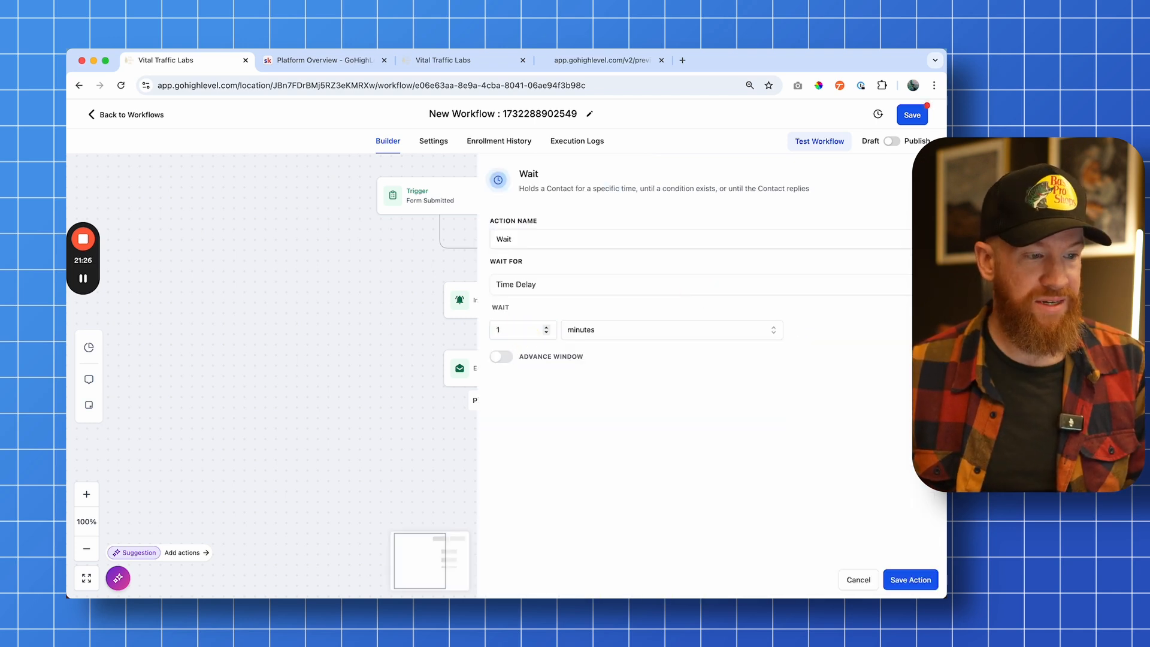
{"action": "left_click", "coordinate": [911, 580]}
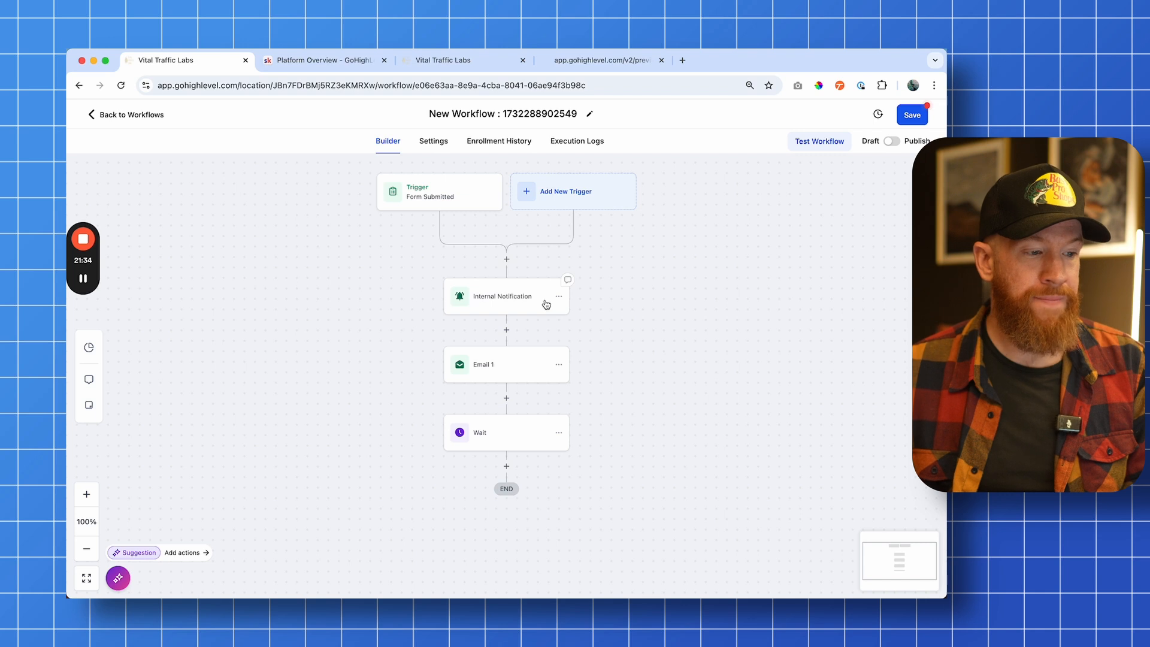
Add a Send Email action after the Wait step
{"action": "scroll", "coordinate": [488, 358], "scroll_direction": "down", "scroll_amount": 1}
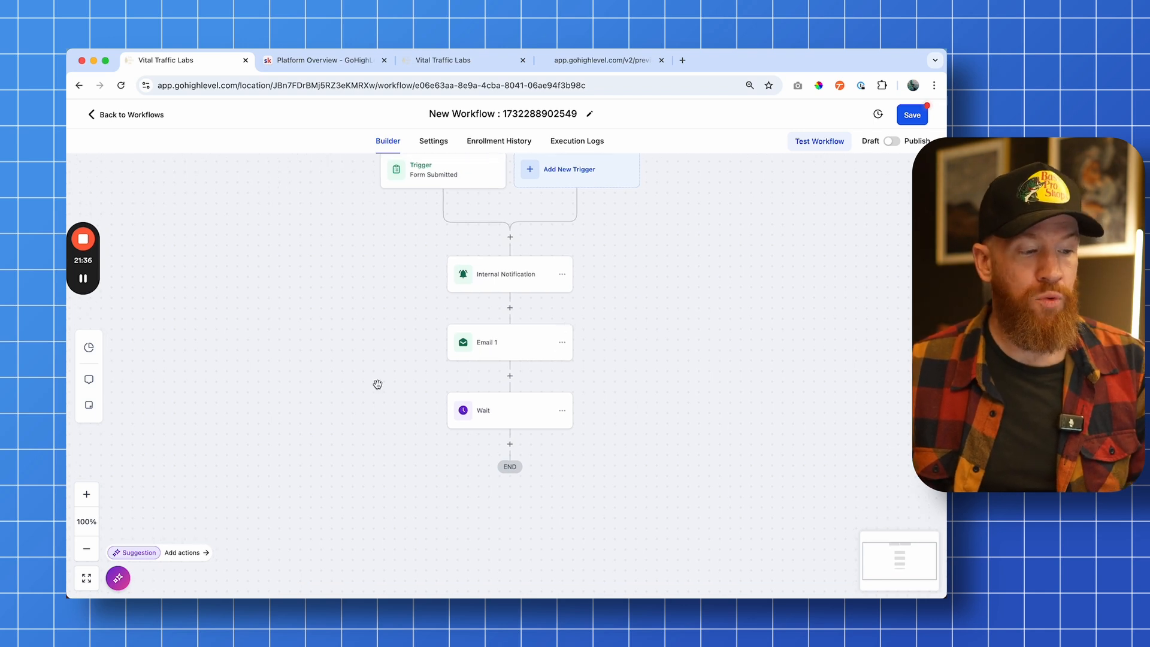
{"action": "left_click", "coordinate": [510, 446]}
{"action": "left_click", "coordinate": [746, 215]}
{"action": "type", "text": "send"}
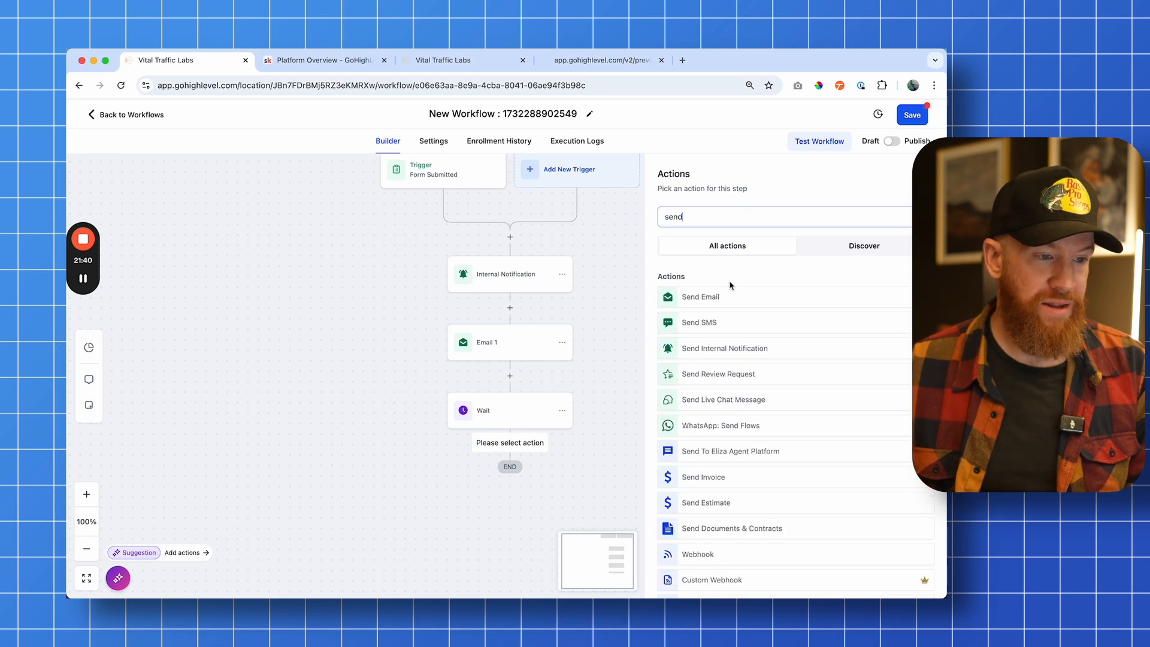
{"action": "left_click", "coordinate": [731, 300]}
{"action": "left_click", "coordinate": [763, 296]}
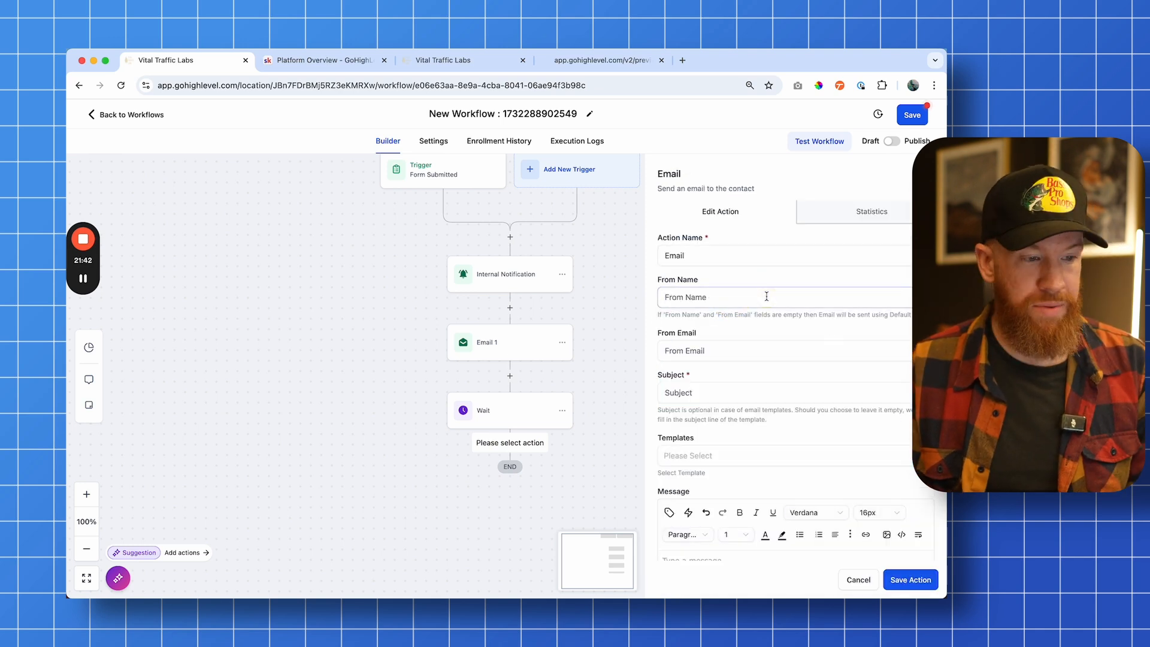
Set the email's From Name to client, fill in a sender e-mail address, and set the subject to test
{"action": "type", "text": "client"}
{"action": "key", "text": "Tab"}
{"action": "type", "text": "clientemail@"}
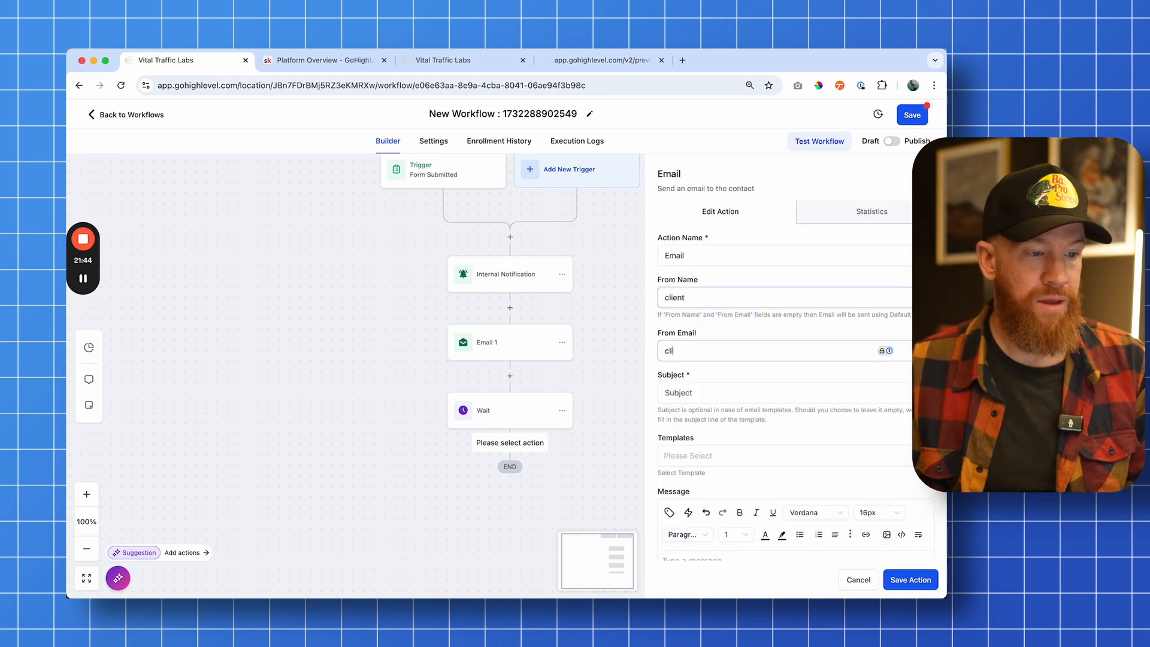
{"action": "type", "text": "clientemail.com"}
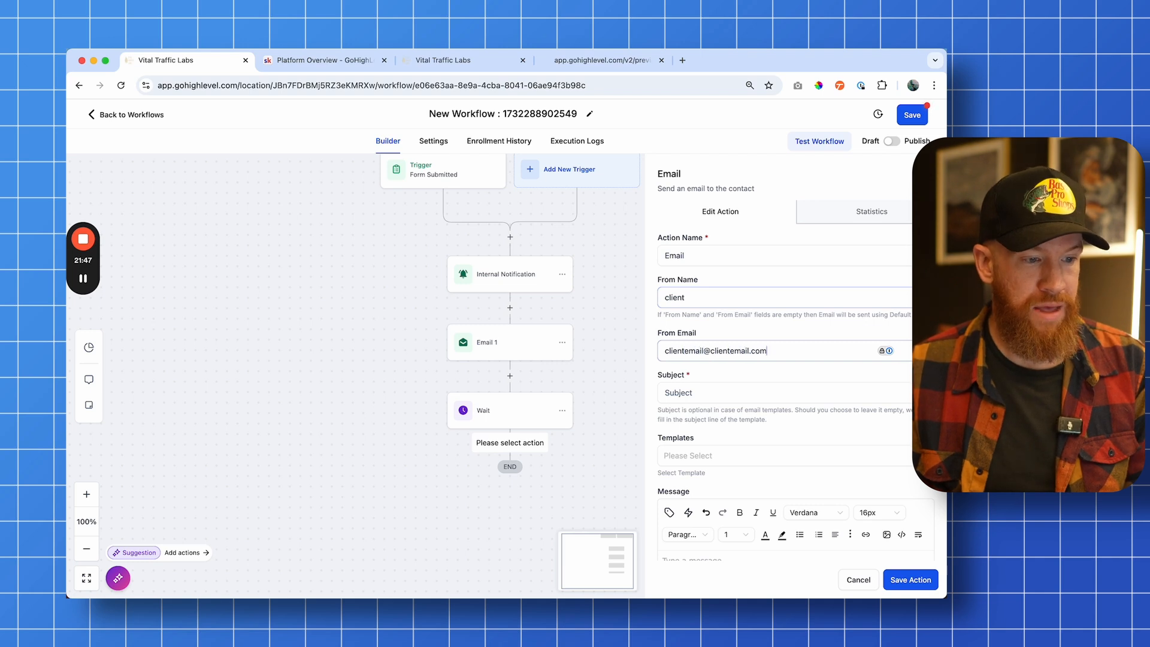
{"action": "key", "text": "Tab"}
{"action": "key", "text": "Tab"}
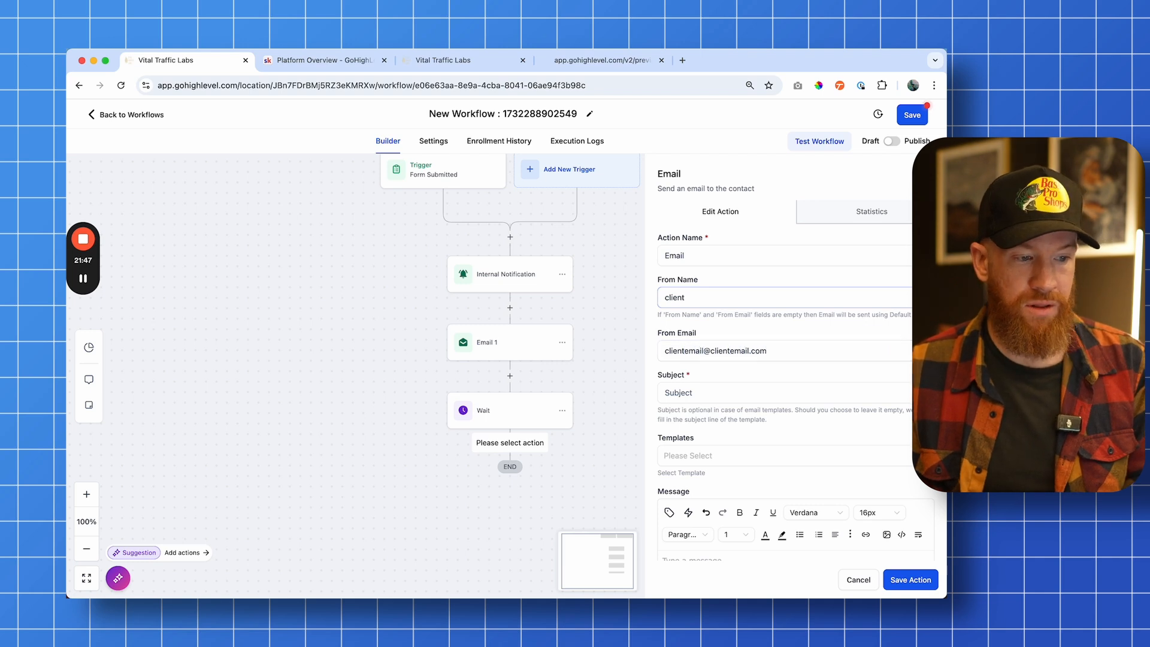
{"action": "type", "text": "tst"}
{"action": "type", "text": "test"}
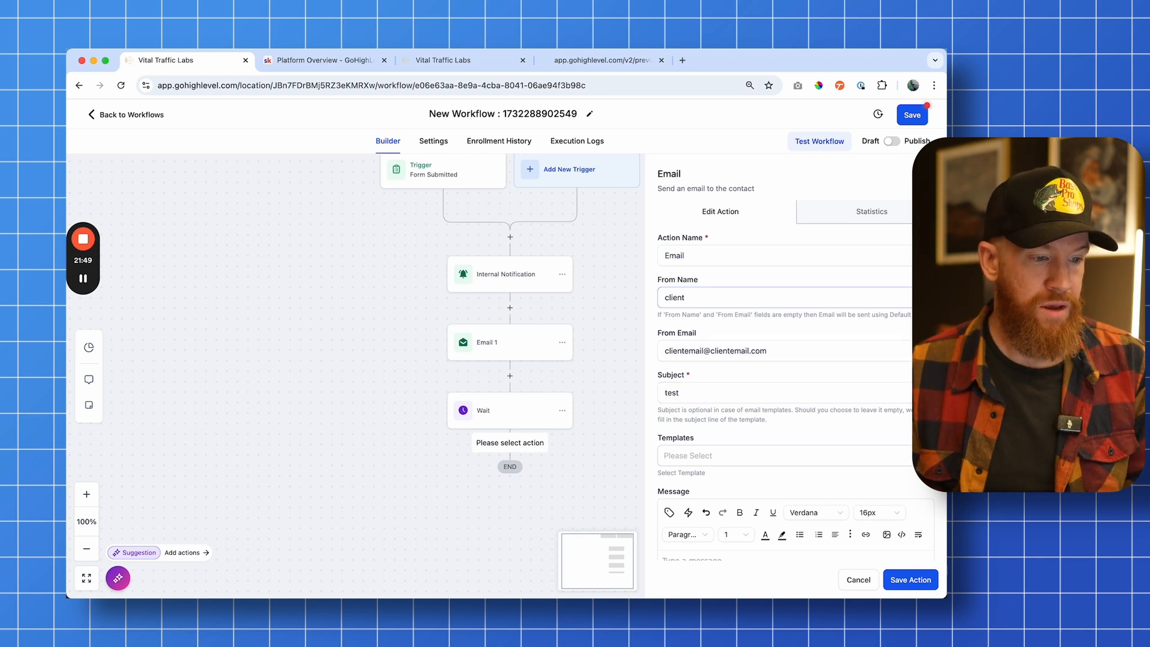
Write the message body test and save the email action
{"action": "scroll", "coordinate": [755, 433], "scroll_direction": "down", "scroll_amount": 3}
{"action": "left_click", "coordinate": [755, 434]}
{"action": "type", "text": "test"}
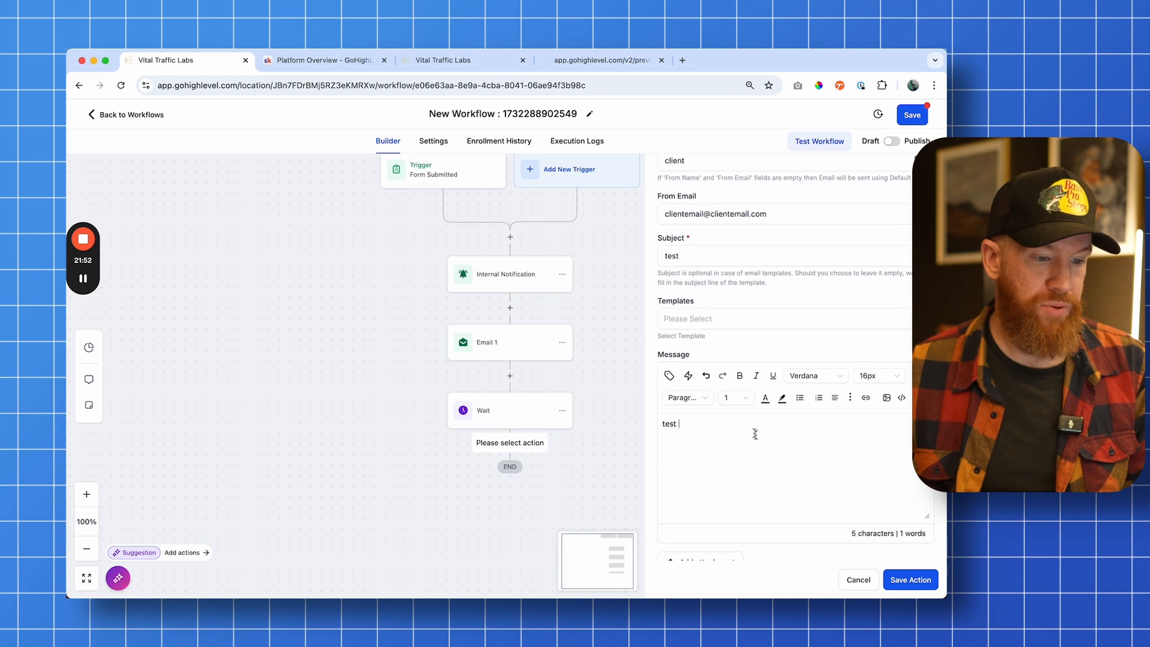
{"action": "left_click", "coordinate": [898, 580]}
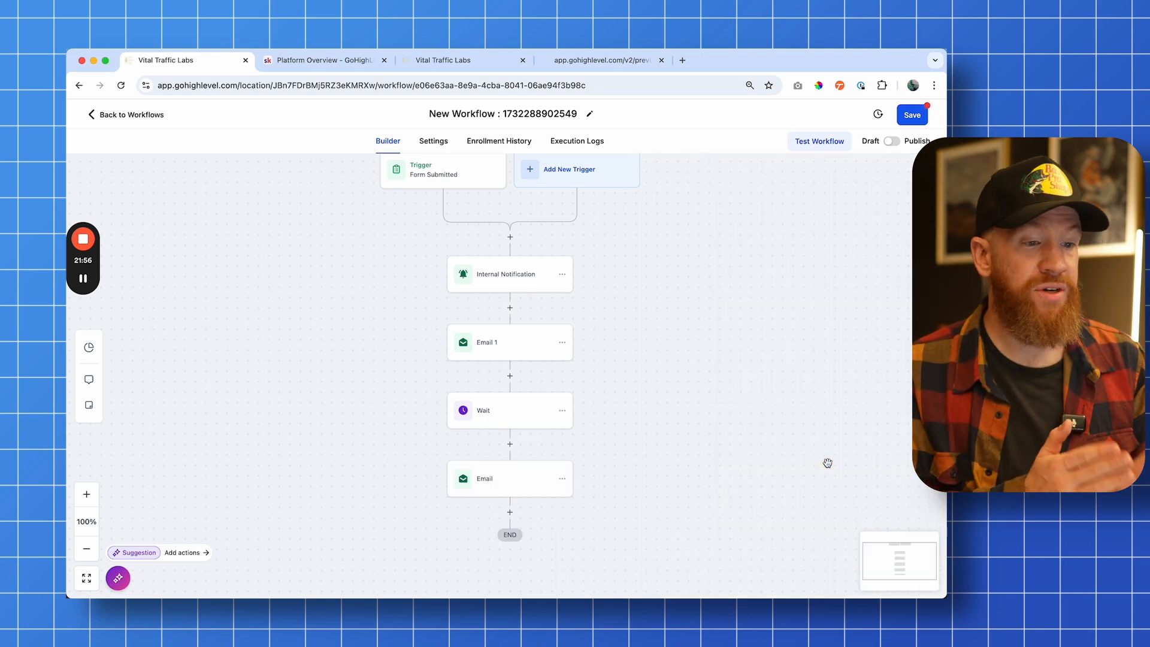
Switch the workflow from Draft to Publish and save it
{"action": "left_click", "coordinate": [892, 141]}
{"action": "left_click", "coordinate": [907, 114]}
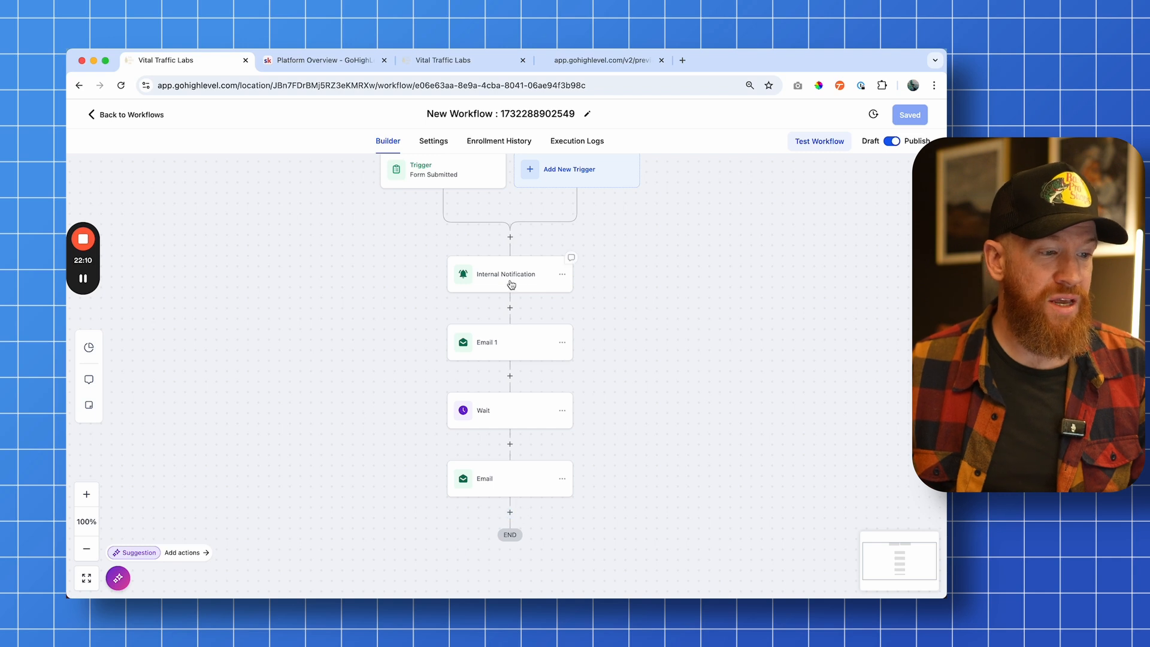
Browse the list of available workflow triggers, then close the trigger panel
{"action": "scroll", "coordinate": [515, 285], "scroll_direction": "up", "scroll_amount": 2}
{"action": "left_click", "coordinate": [554, 224]}
{"action": "scroll", "coordinate": [803, 251], "scroll_direction": "down", "scroll_amount": 3}
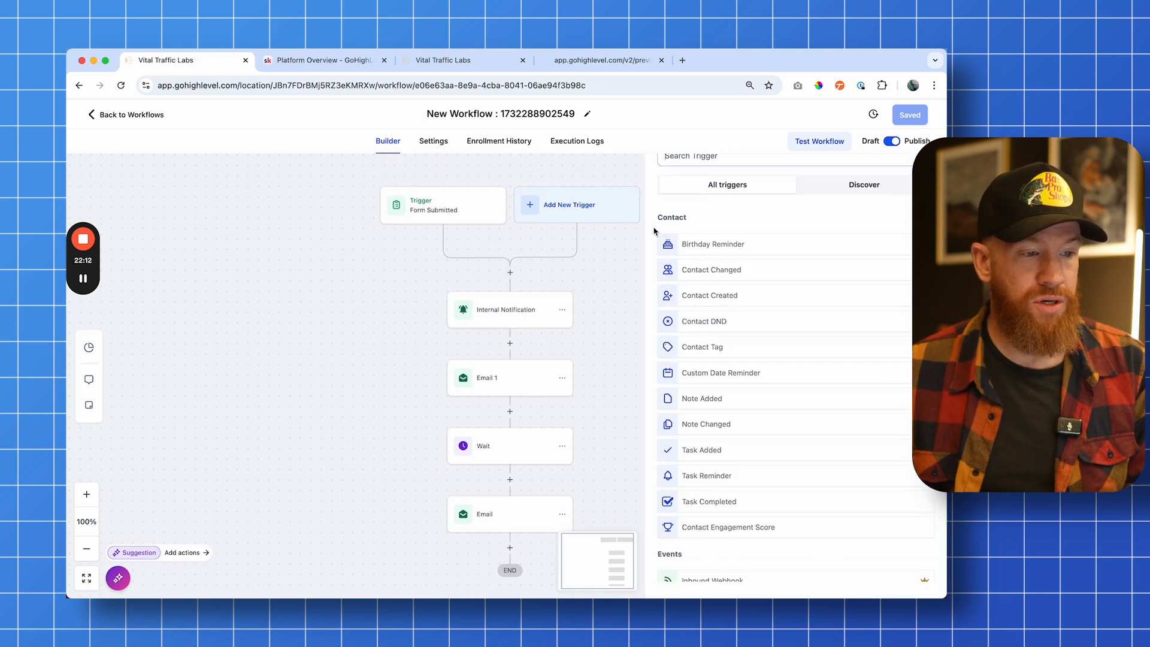
{"action": "scroll", "coordinate": [800, 251], "scroll_direction": "down", "scroll_amount": 10}
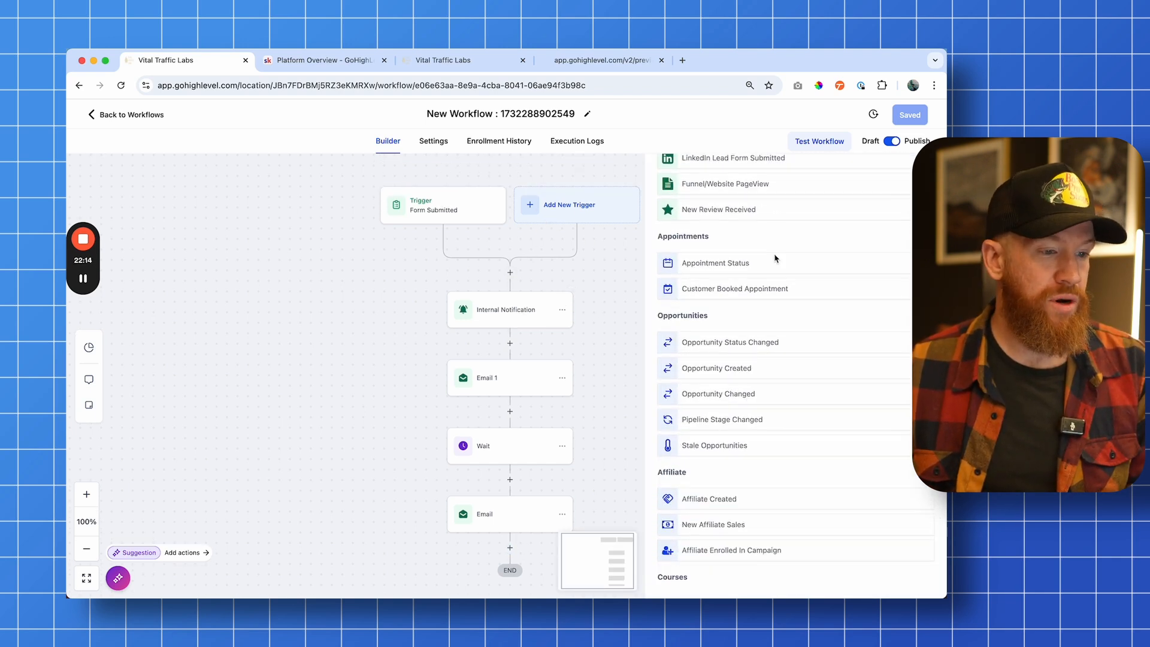
{"action": "scroll", "coordinate": [763, 257], "scroll_direction": "down", "scroll_amount": 5}
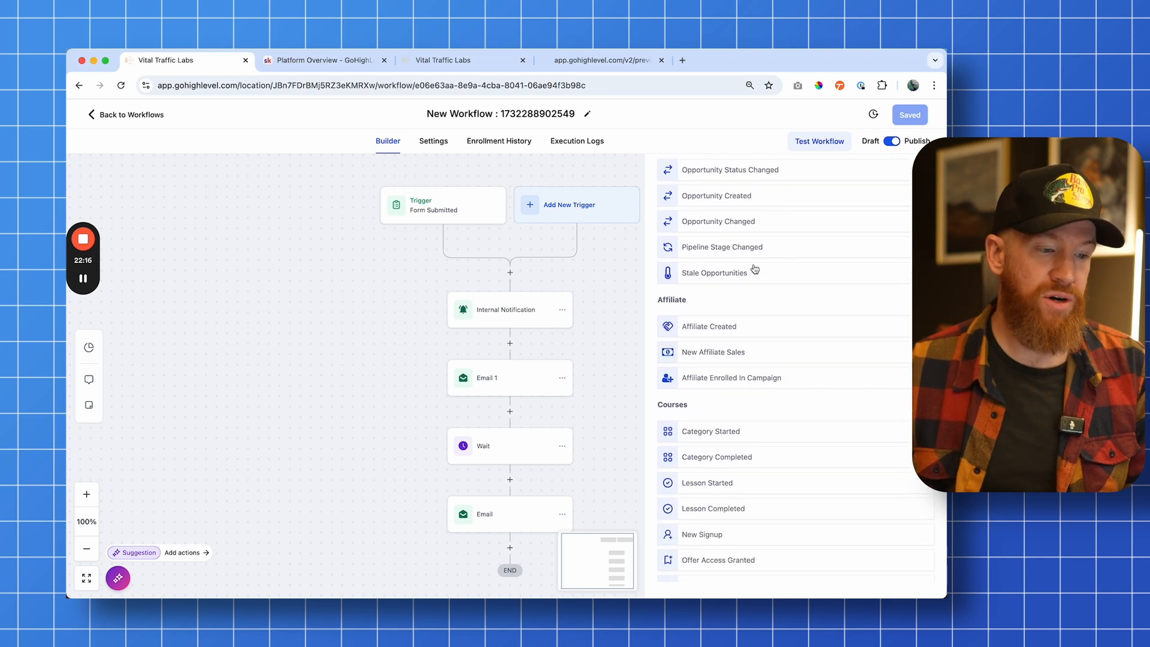
{"action": "scroll", "coordinate": [755, 269], "scroll_direction": "up", "scroll_amount": 18}
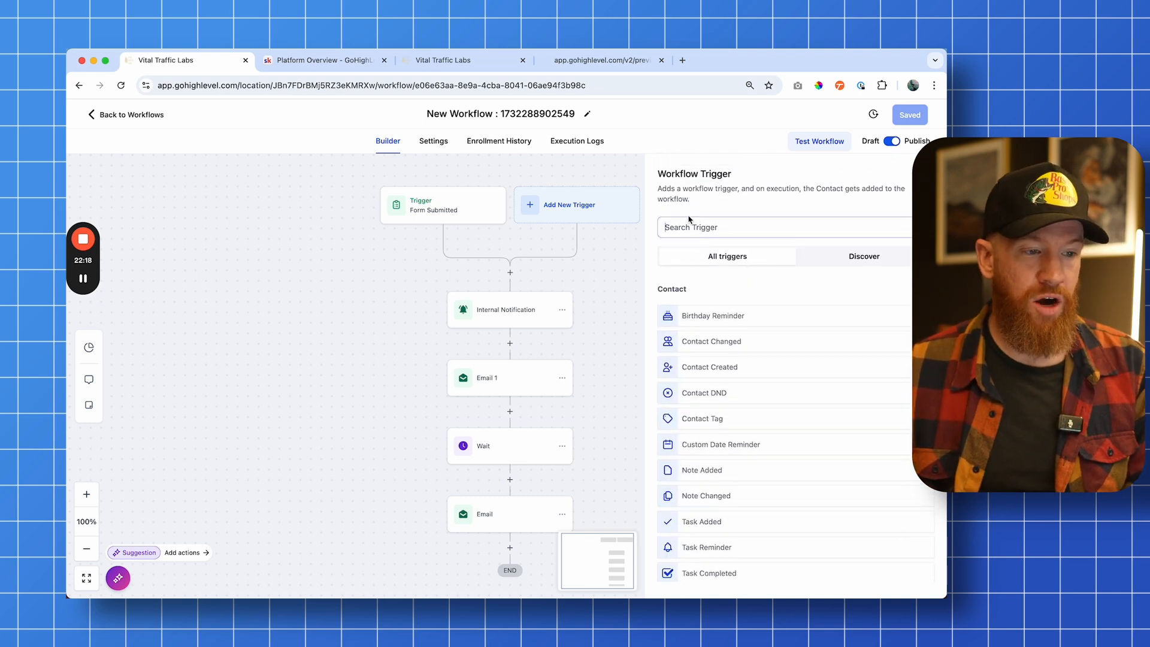
{"action": "left_click", "coordinate": [927, 168]}
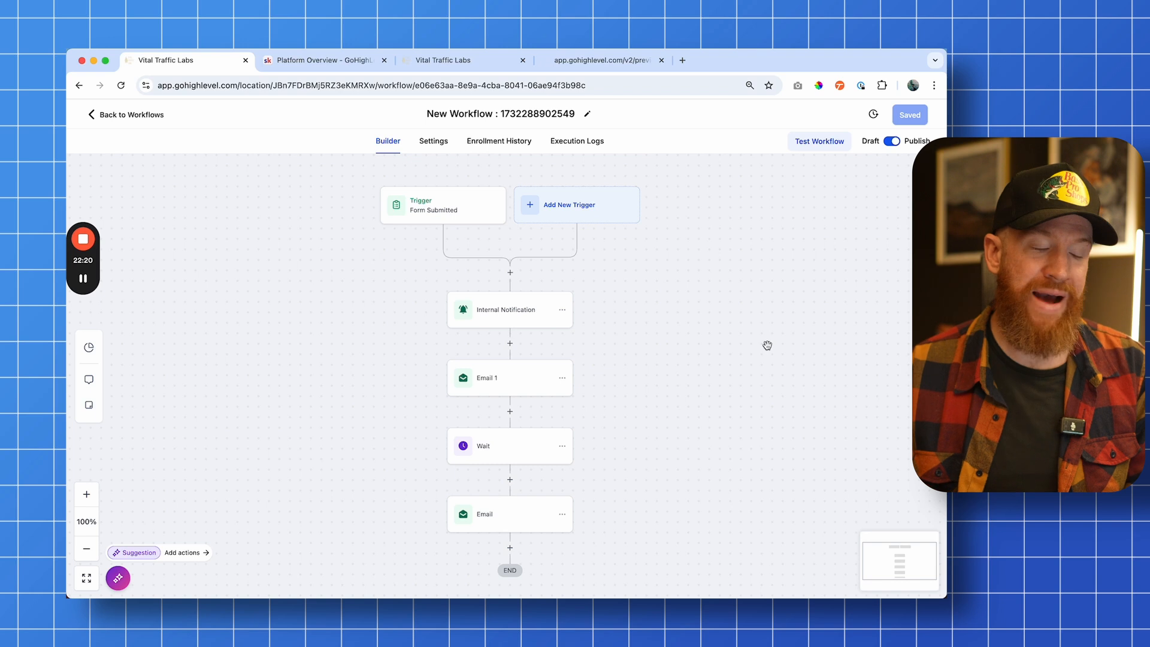